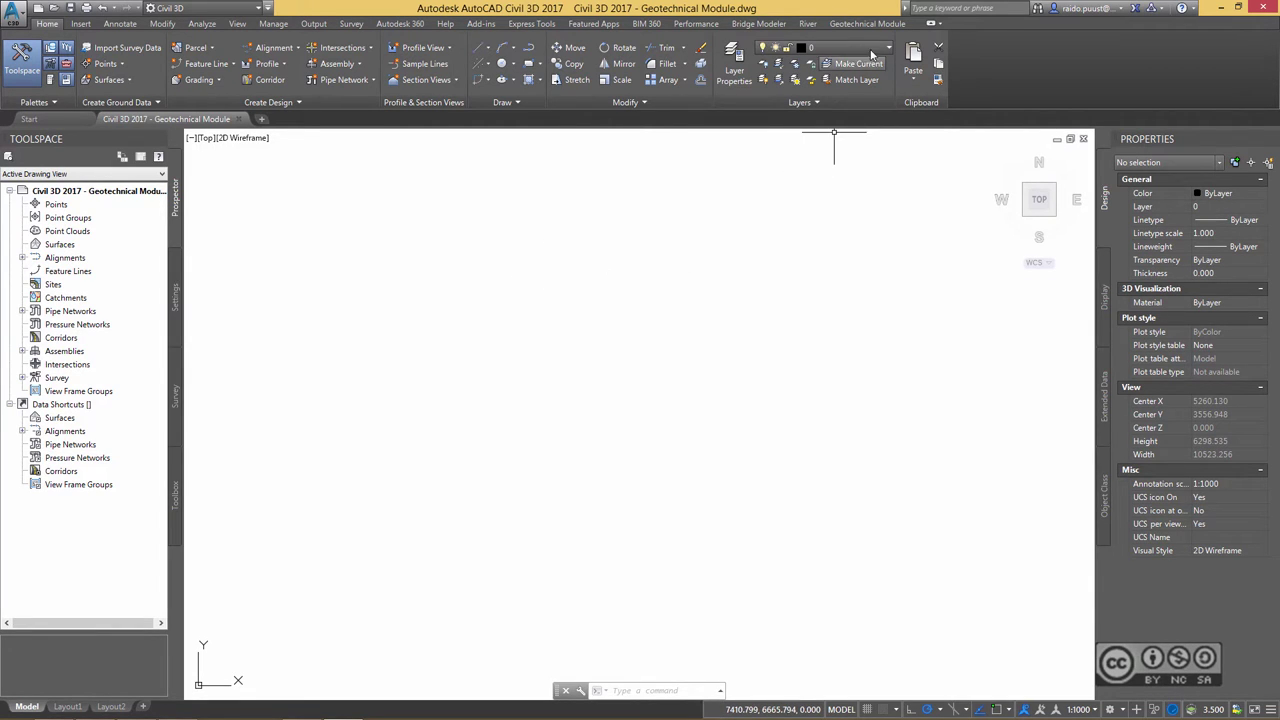
- Bring up the Geotechnical Module ribbon tab with its project, import and profile tools
{"action": "left_click", "coordinate": [870, 25]}
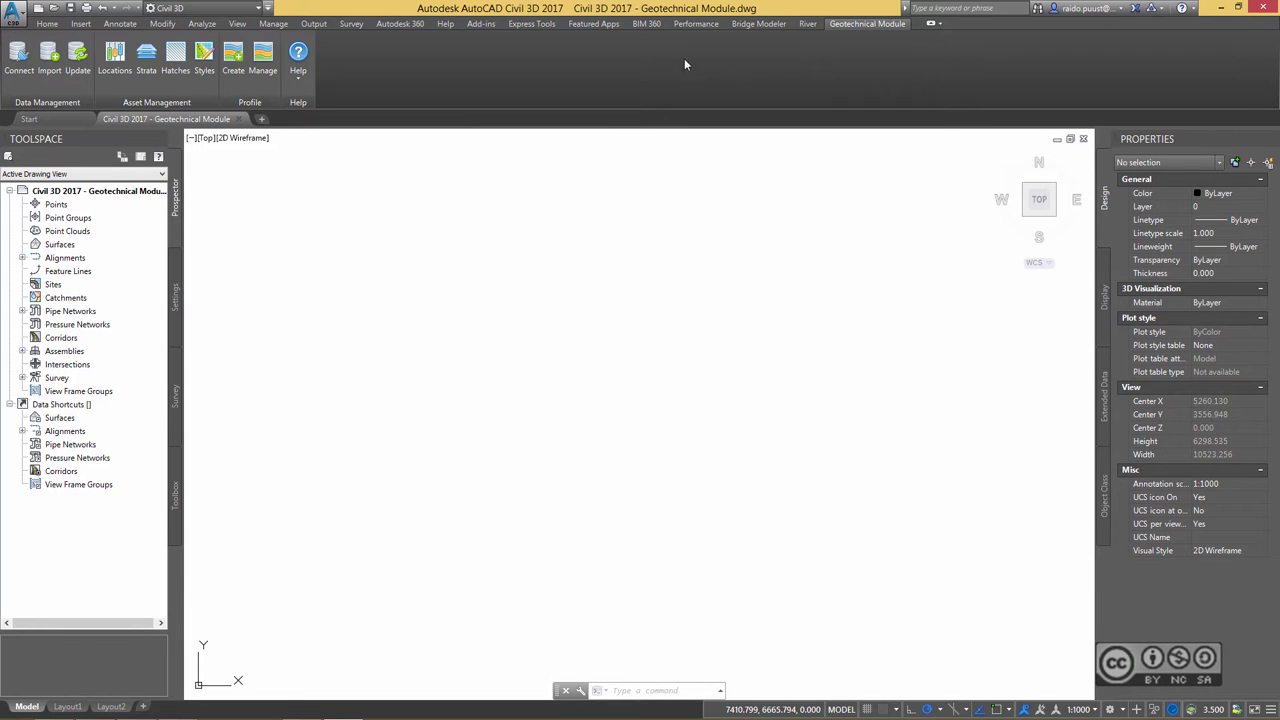
- Open Borehole_data.ags from the AGS folder in Notepad++ and scroll through its raw contents
{"action": "left_click", "coordinate": [298, 82]}
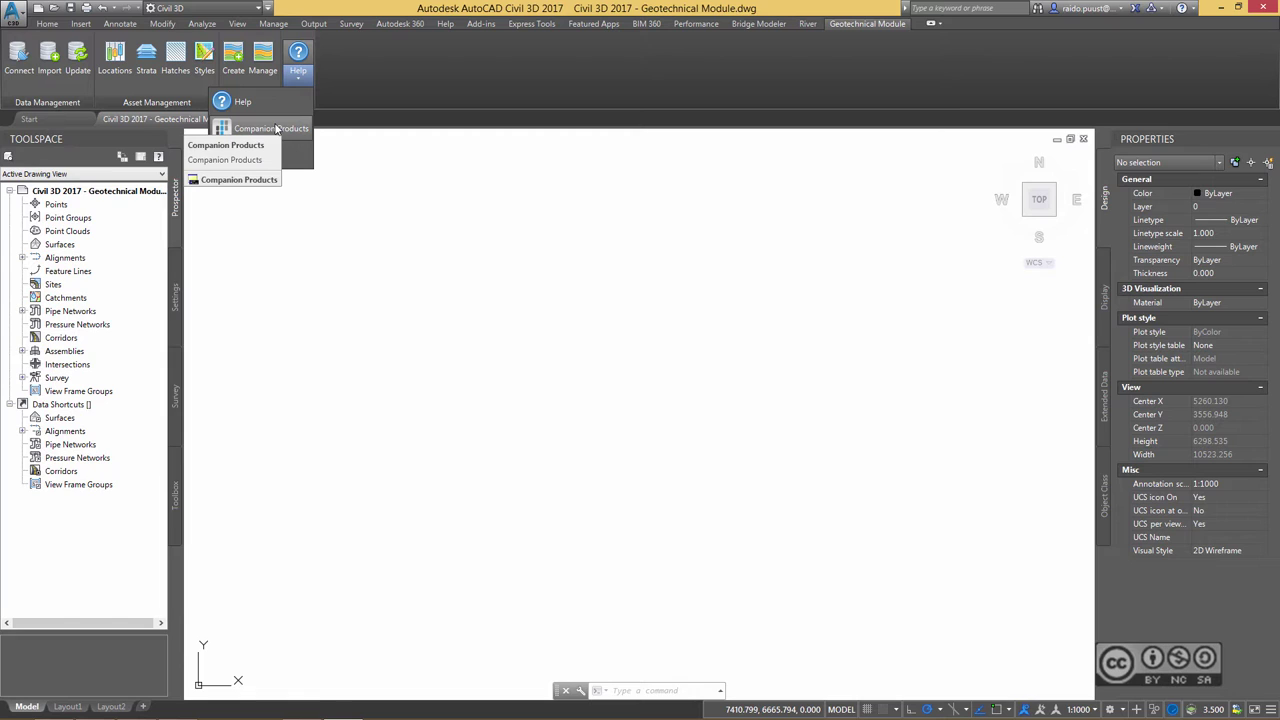
{"action": "left_click", "coordinate": [272, 128]}
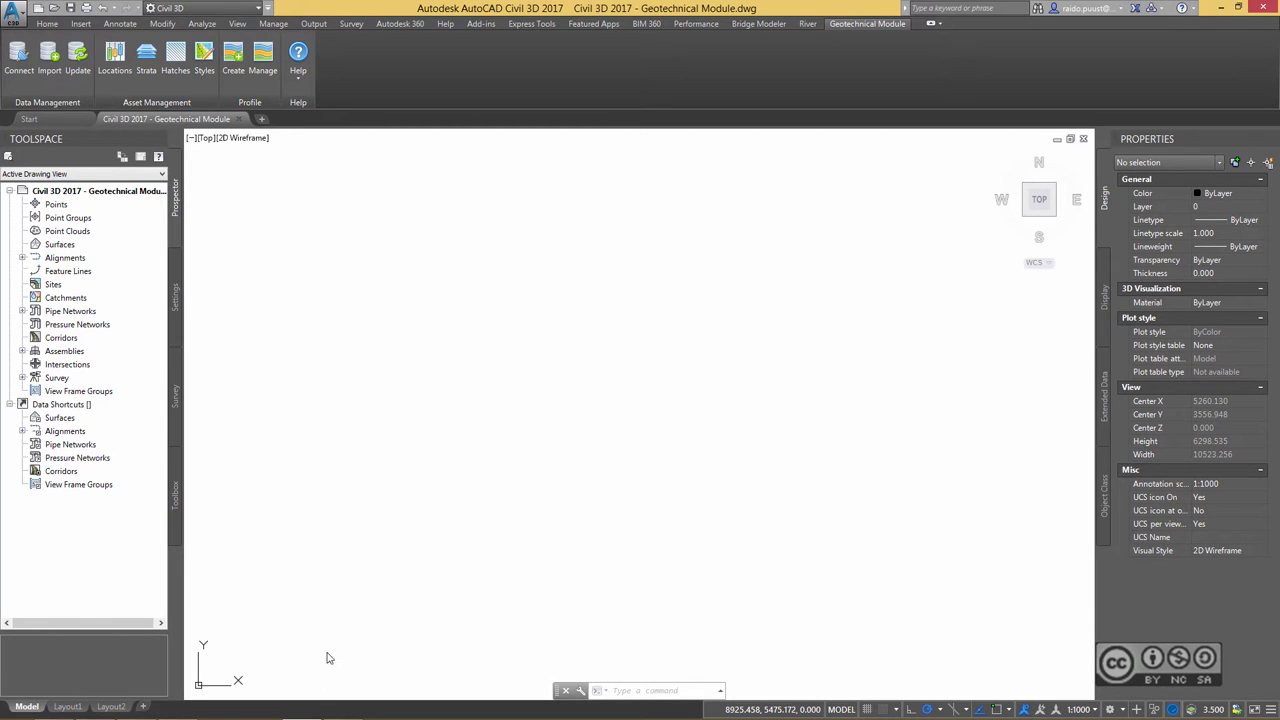
{"action": "mouse_move", "coordinate": [320, 714]}
{"action": "left_click", "coordinate": [54, 712]}
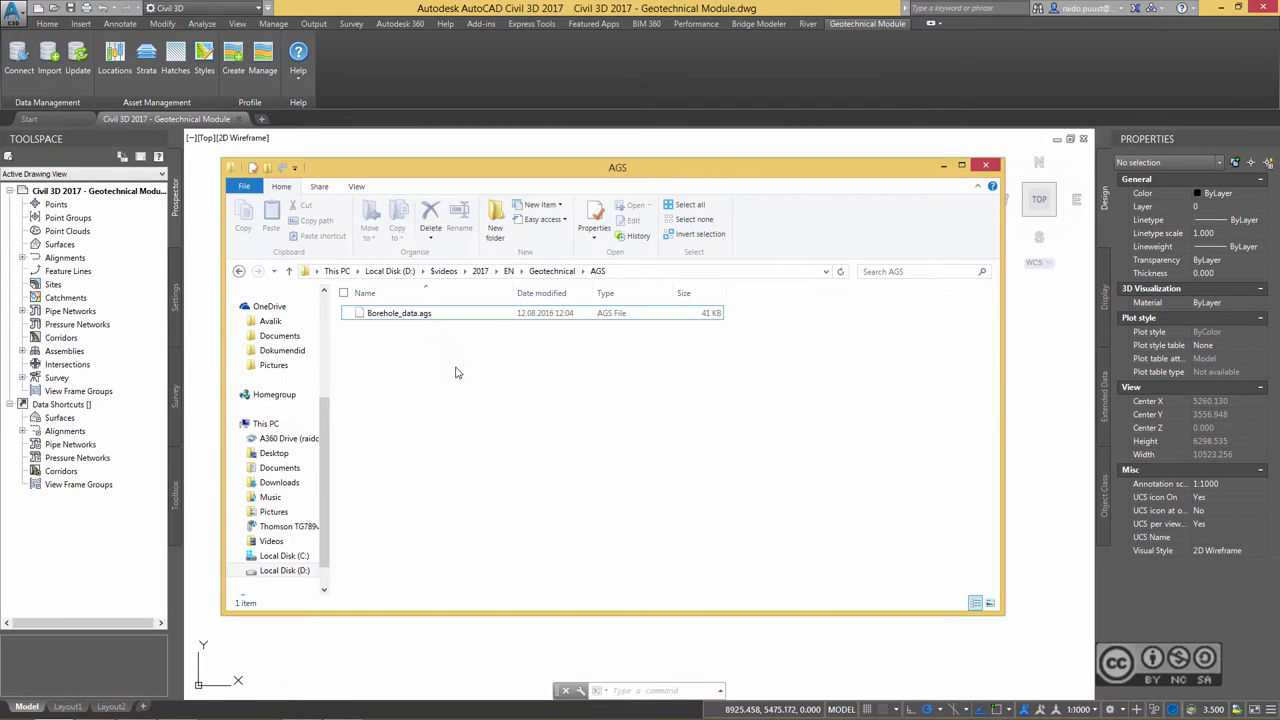
{"action": "left_click", "coordinate": [430, 318]}
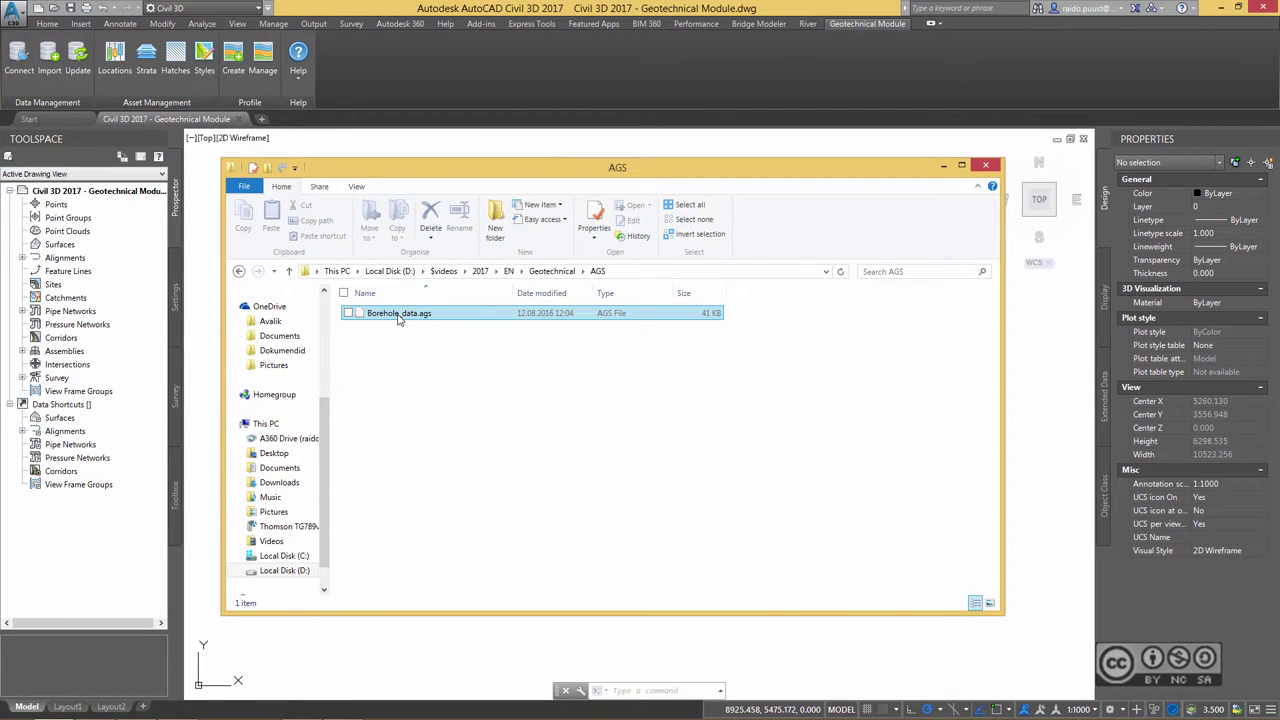
{"action": "right_click", "coordinate": [398, 316]}
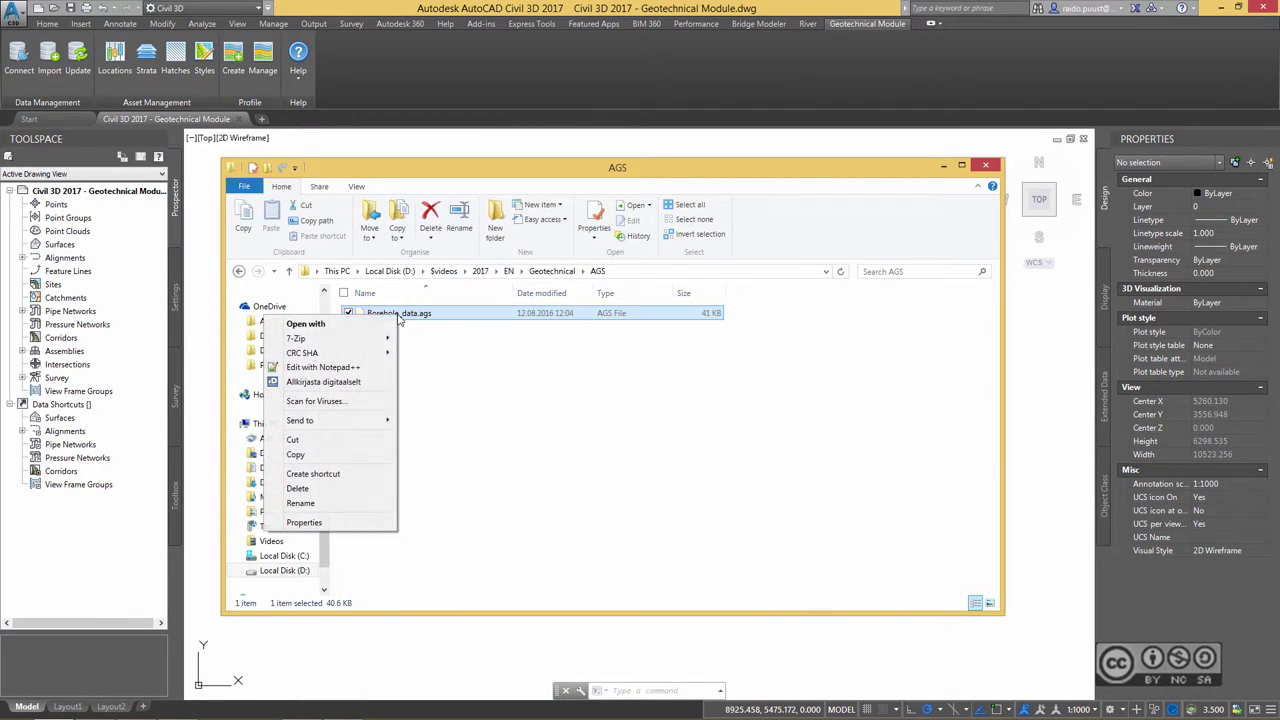
{"action": "left_click", "coordinate": [337, 368]}
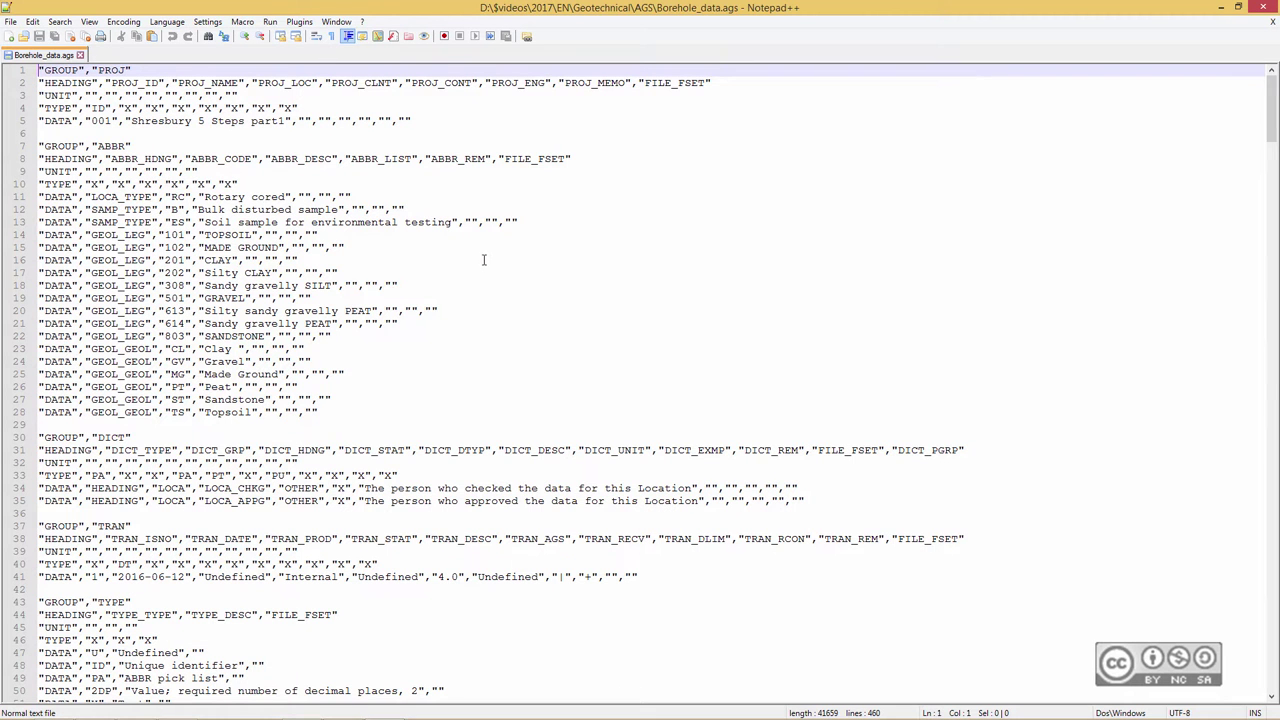
{"action": "scroll", "coordinate": [463, 348], "scroll_direction": "down", "scroll_amount": 20}
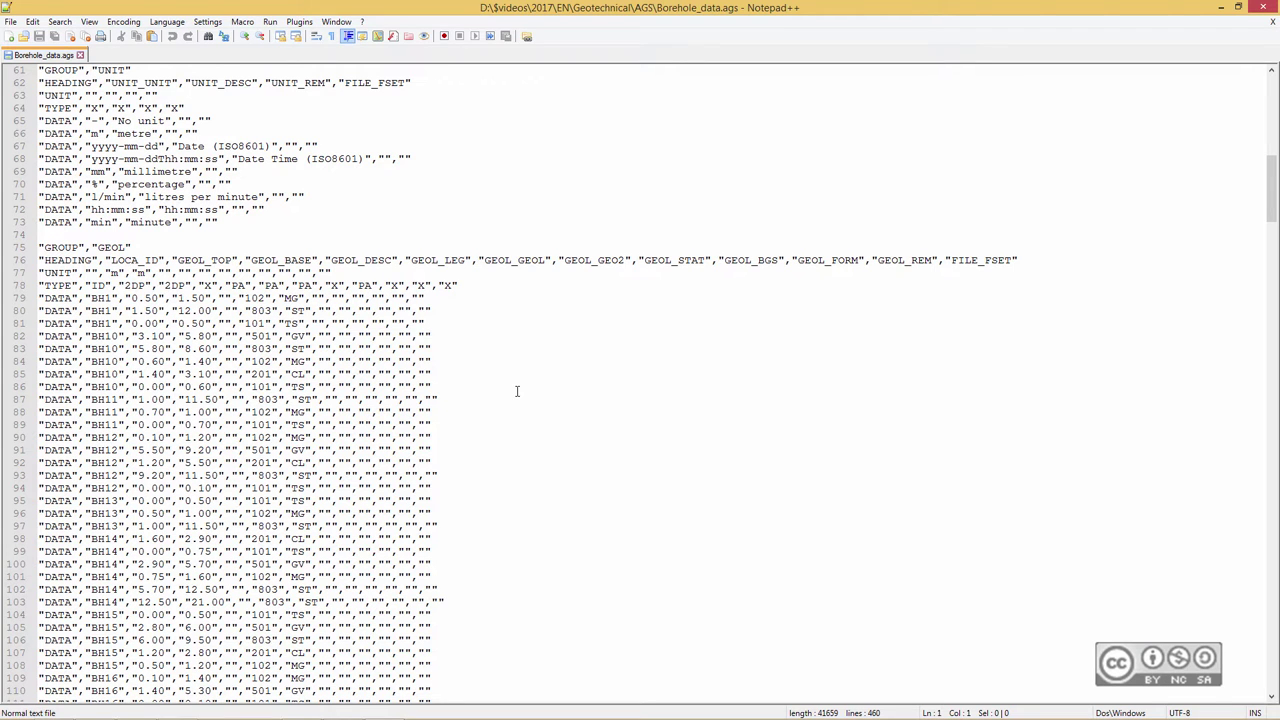
- Close Notepad++ and the AGS folder window to return to the drawing
{"action": "left_click", "coordinate": [1270, 7]}
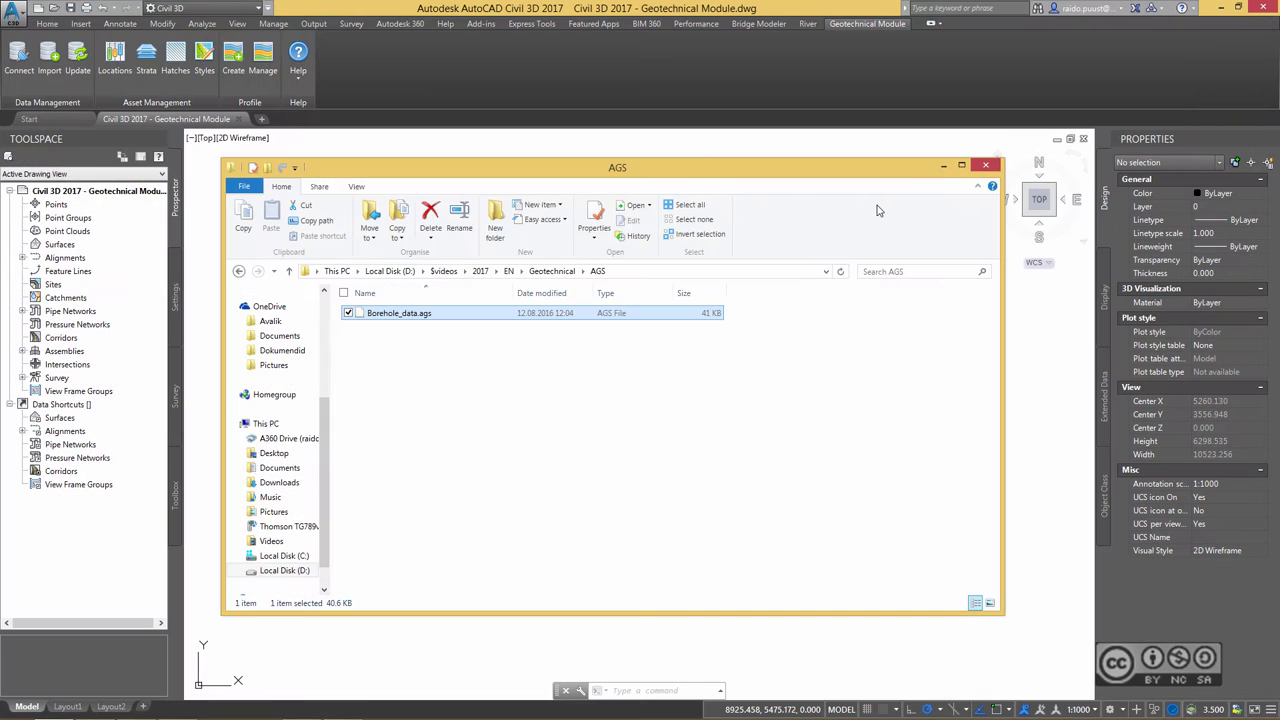
{"action": "left_click", "coordinate": [942, 167]}
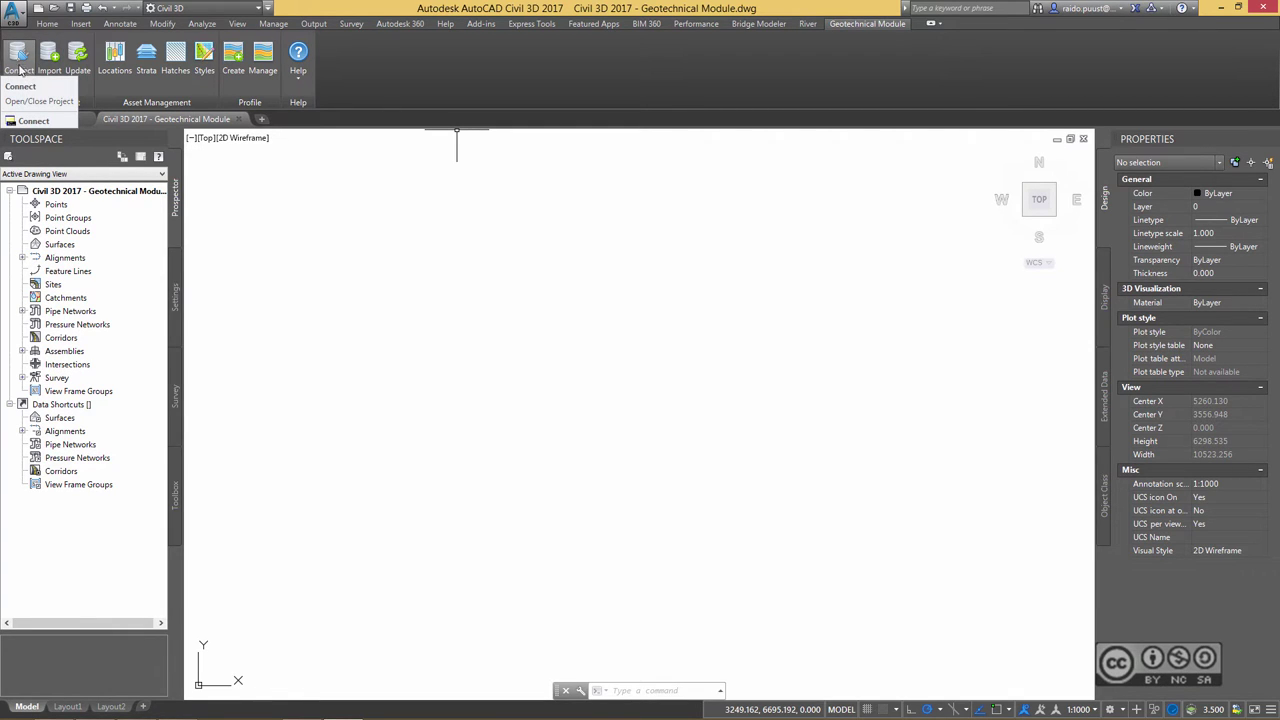
- Start a new geotechnical project with ID 001 and enter the project name
{"action": "left_click", "coordinate": [19, 60]}
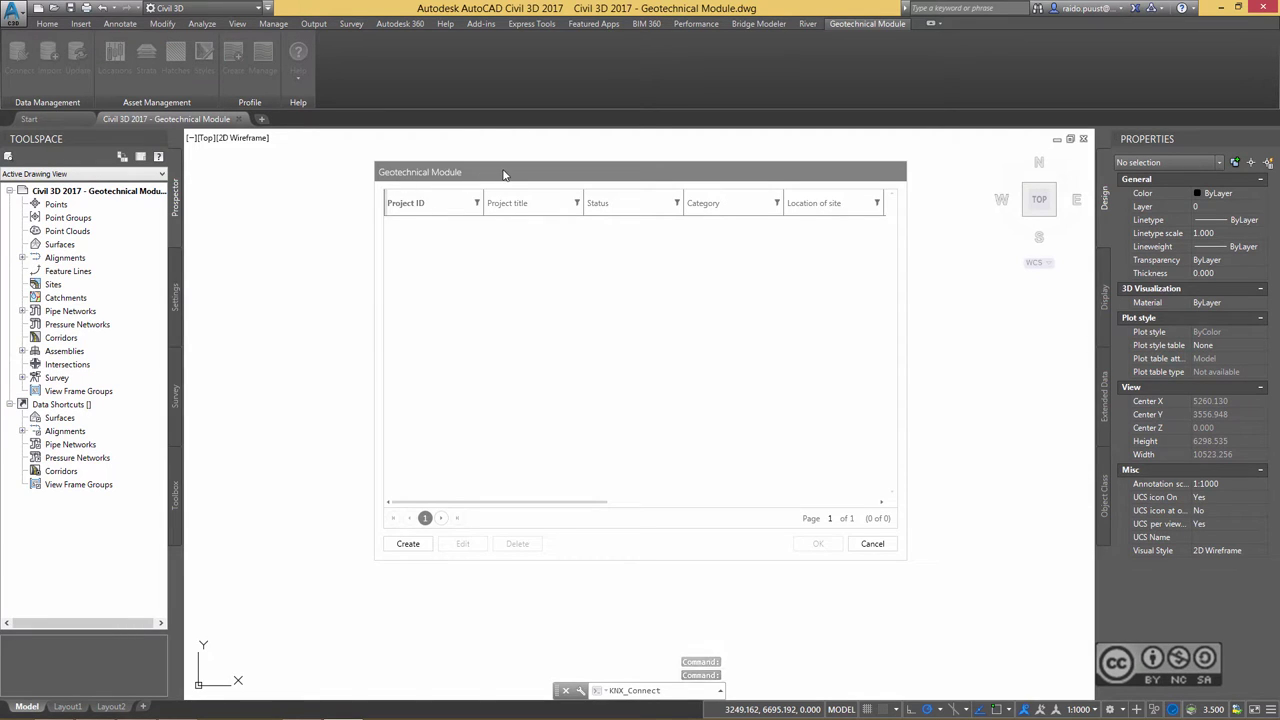
{"action": "left_click", "coordinate": [406, 551]}
{"action": "left_click", "coordinate": [454, 286]}
{"action": "type", "text": "001"}
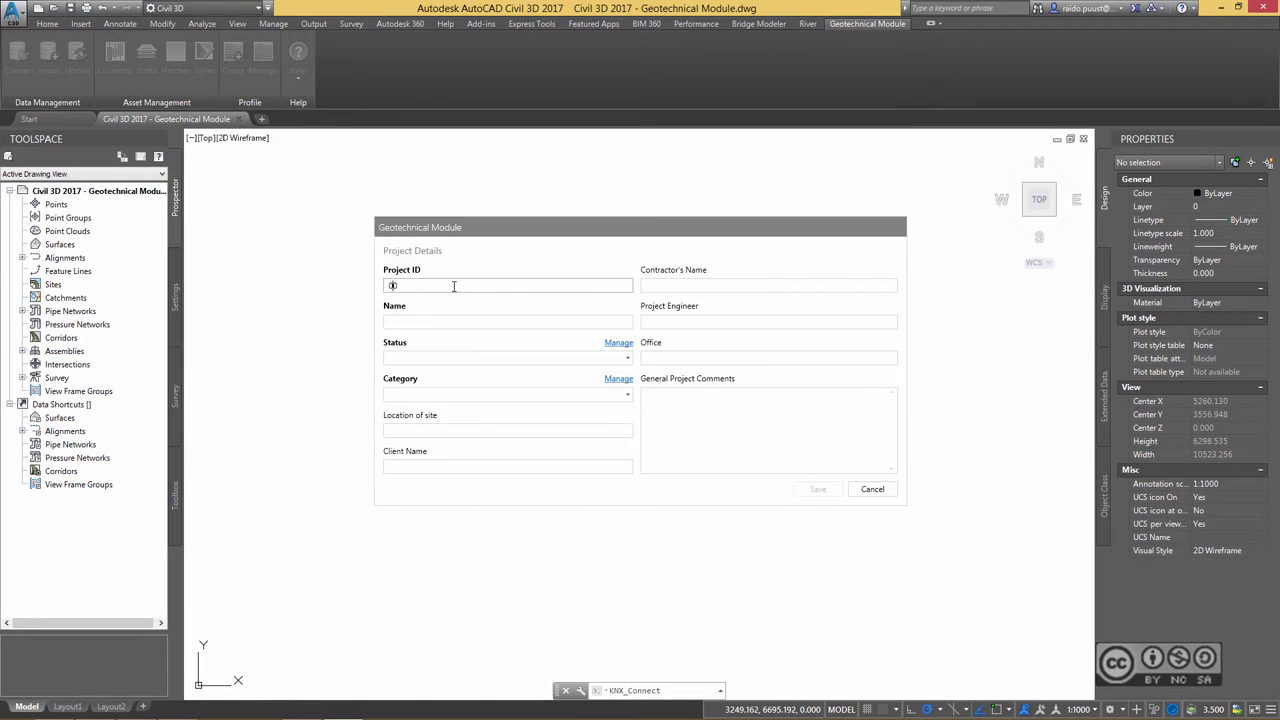
{"action": "left_click", "coordinate": [430, 322]}
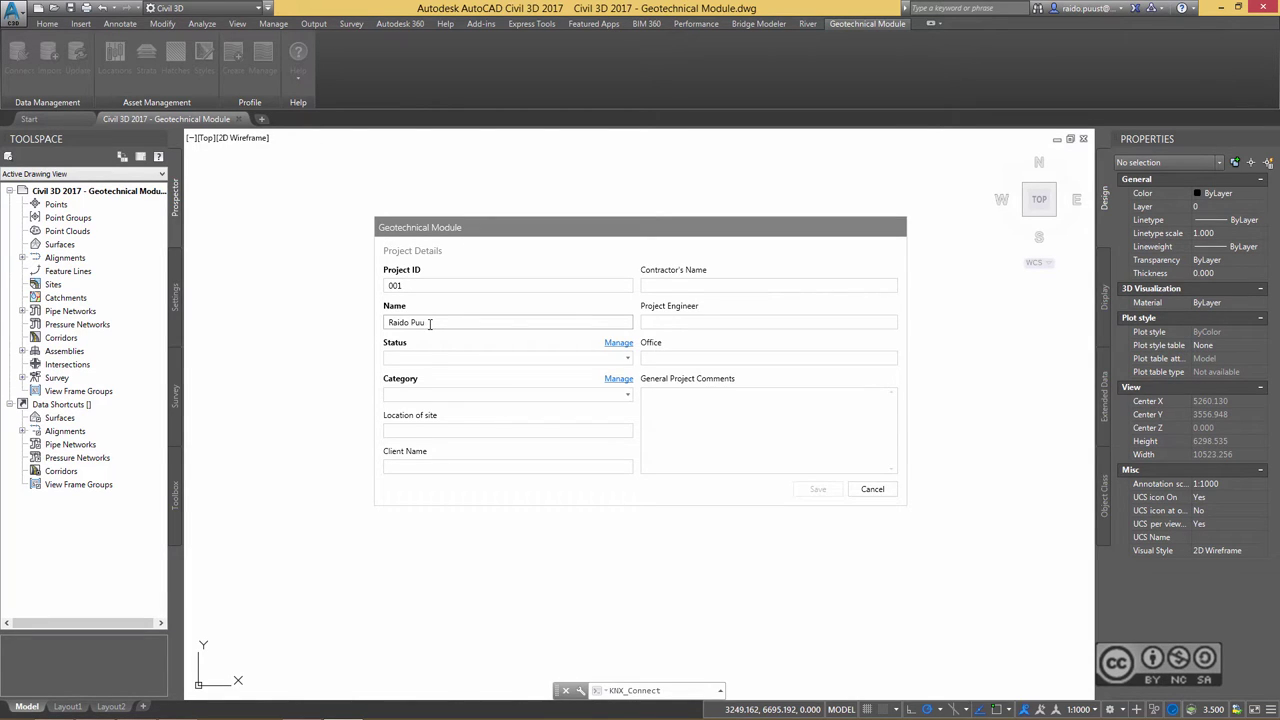
- Give project 001 Open status and Default category, save it, and connect the drawing to it
{"action": "left_click", "coordinate": [430, 358]}
{"action": "left_click", "coordinate": [429, 430]}
{"action": "left_click", "coordinate": [432, 394]}
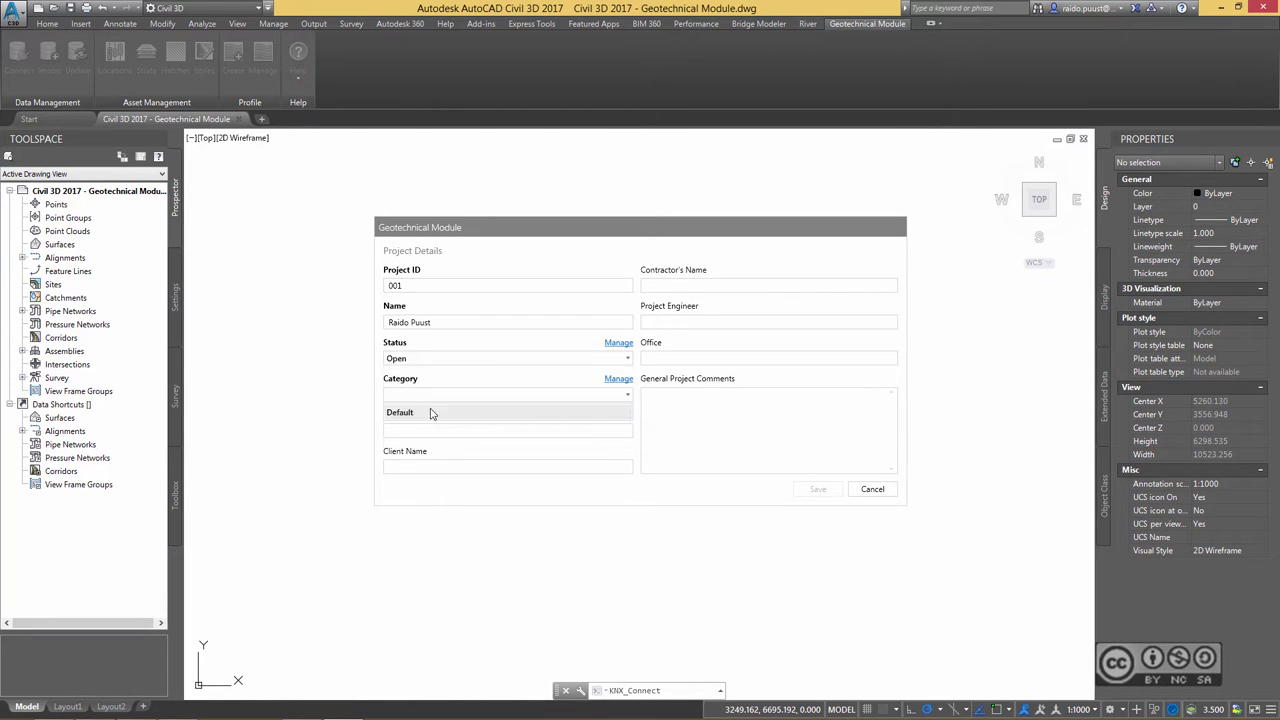
{"action": "left_click", "coordinate": [432, 413]}
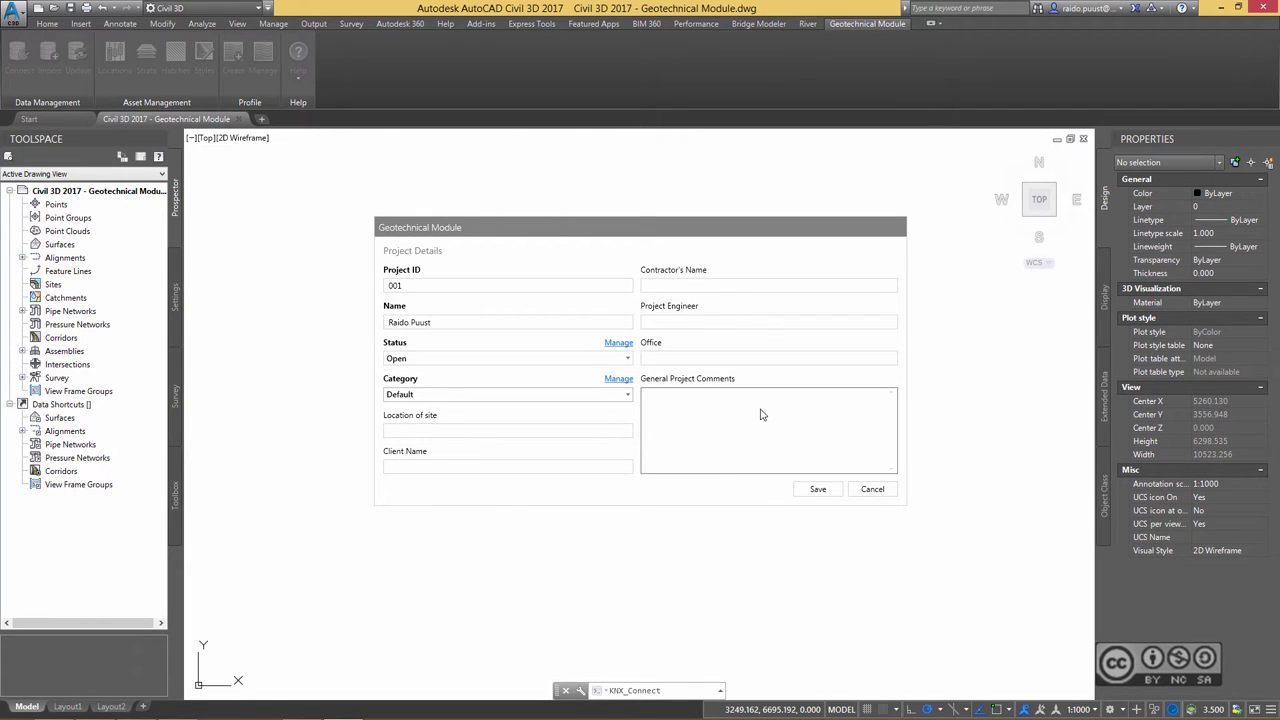
{"action": "left_click", "coordinate": [818, 489]}
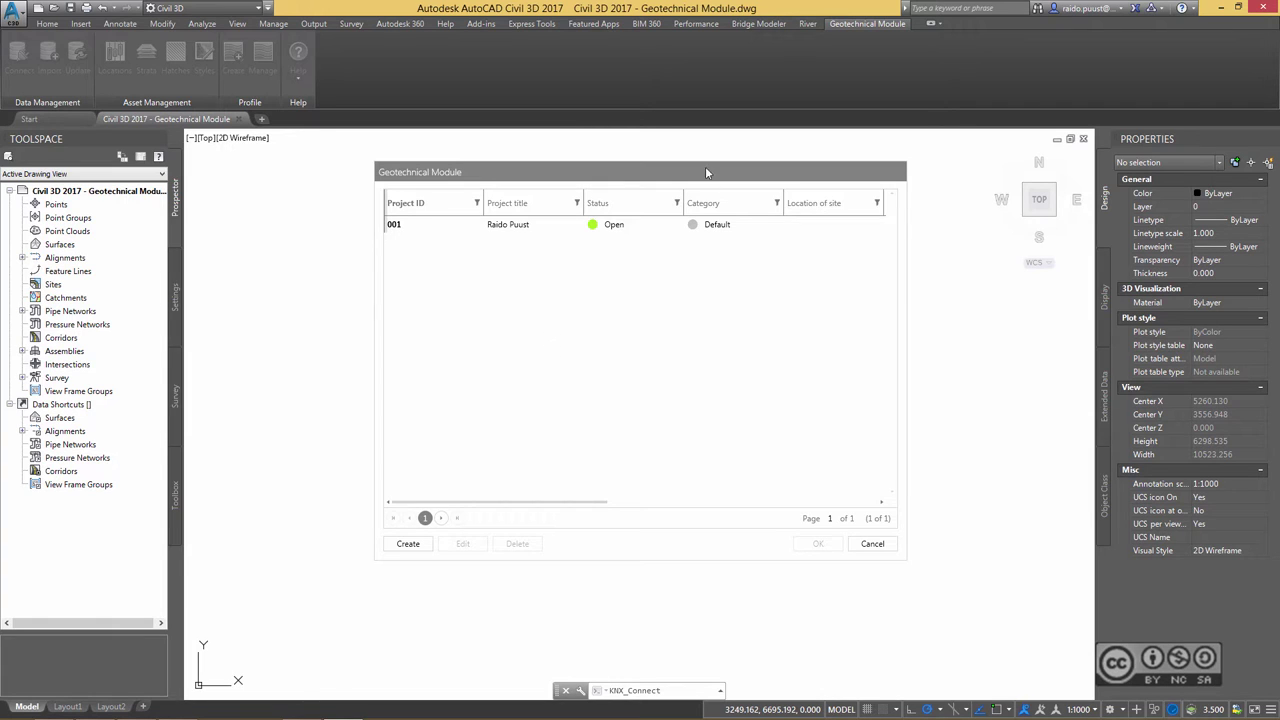
{"action": "left_click", "coordinate": [440, 228]}
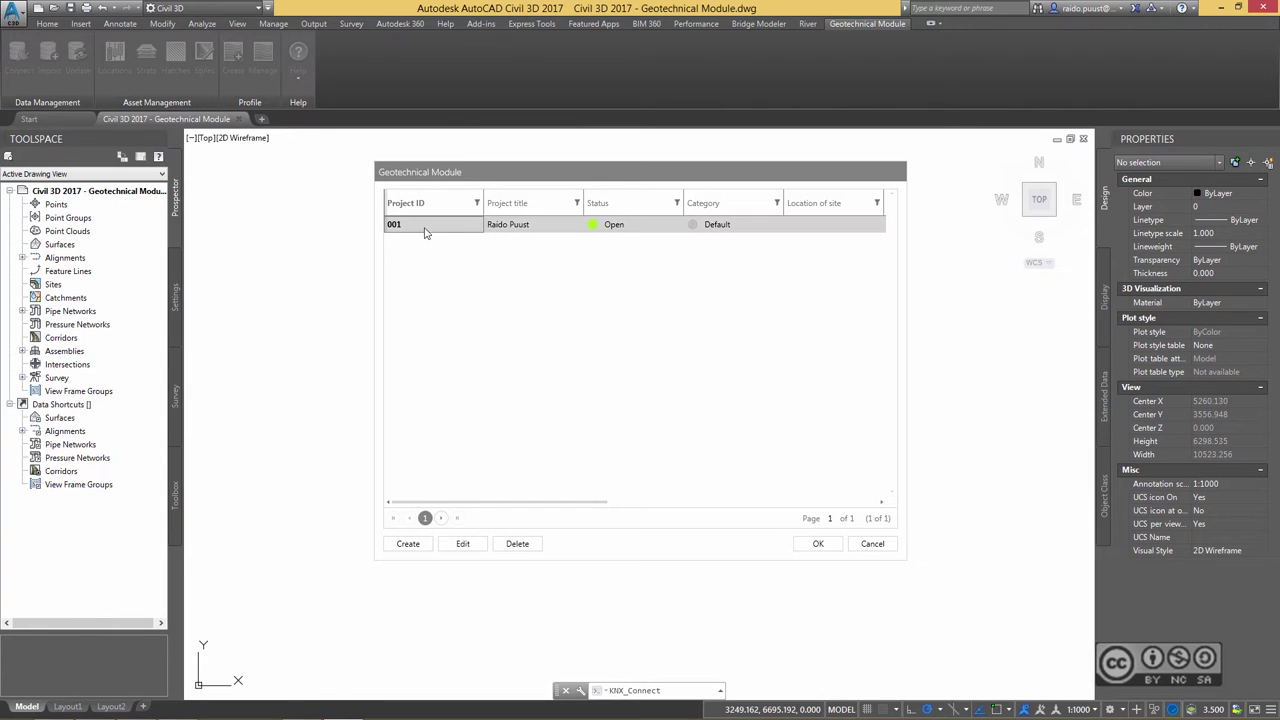
{"action": "left_click", "coordinate": [819, 544]}
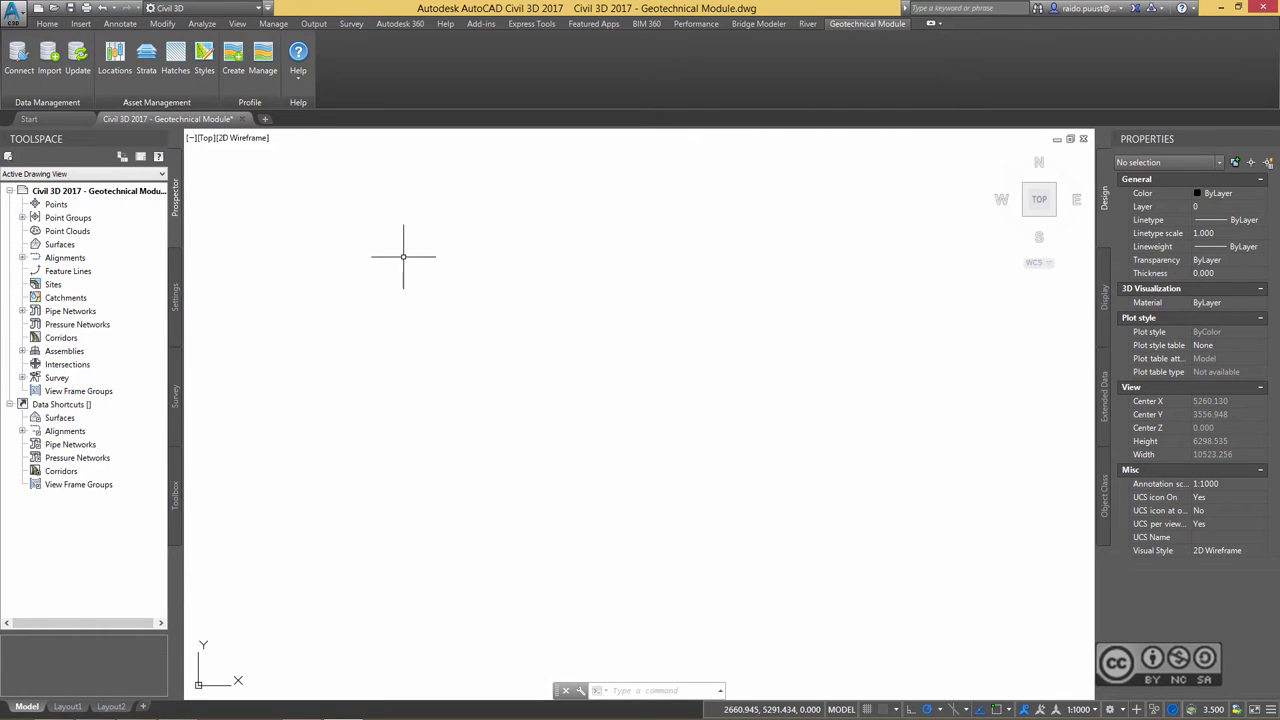
- Load Borehole_data.ags as AGS 4 import data and check it: valid with 3 warnings
{"action": "left_click", "coordinate": [49, 55]}
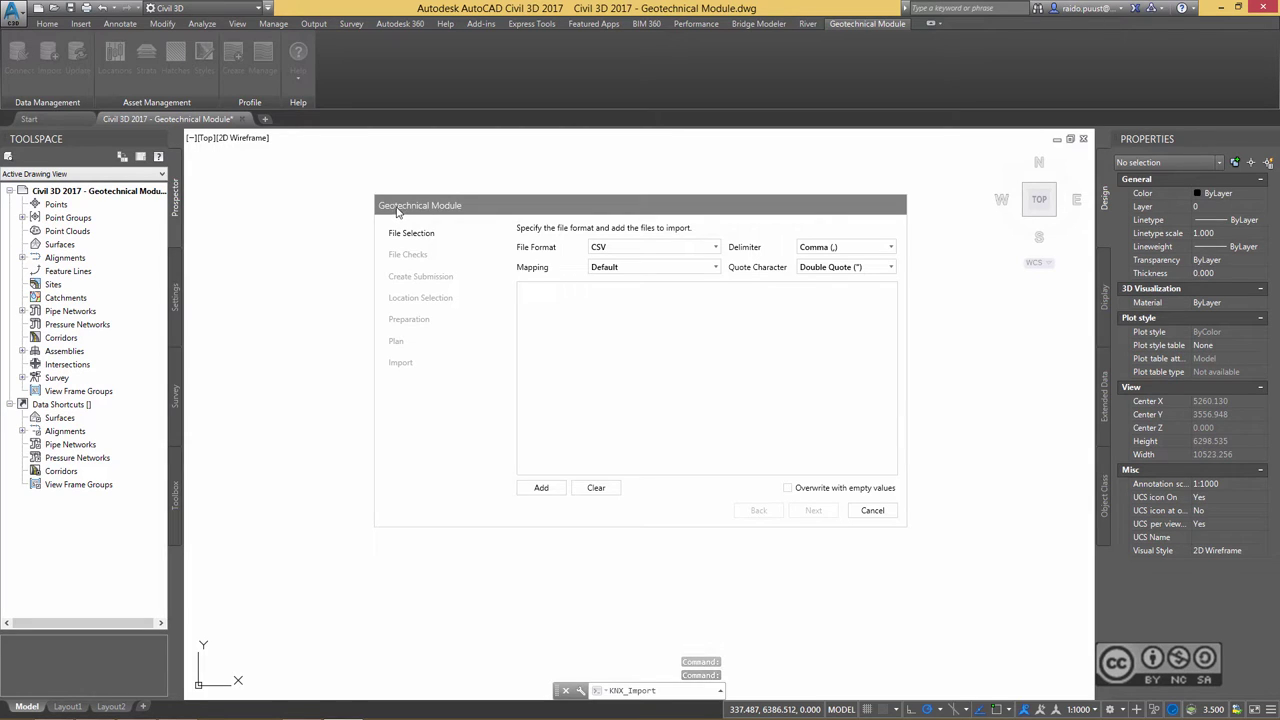
{"action": "left_click", "coordinate": [631, 250]}
{"action": "left_click", "coordinate": [612, 281]}
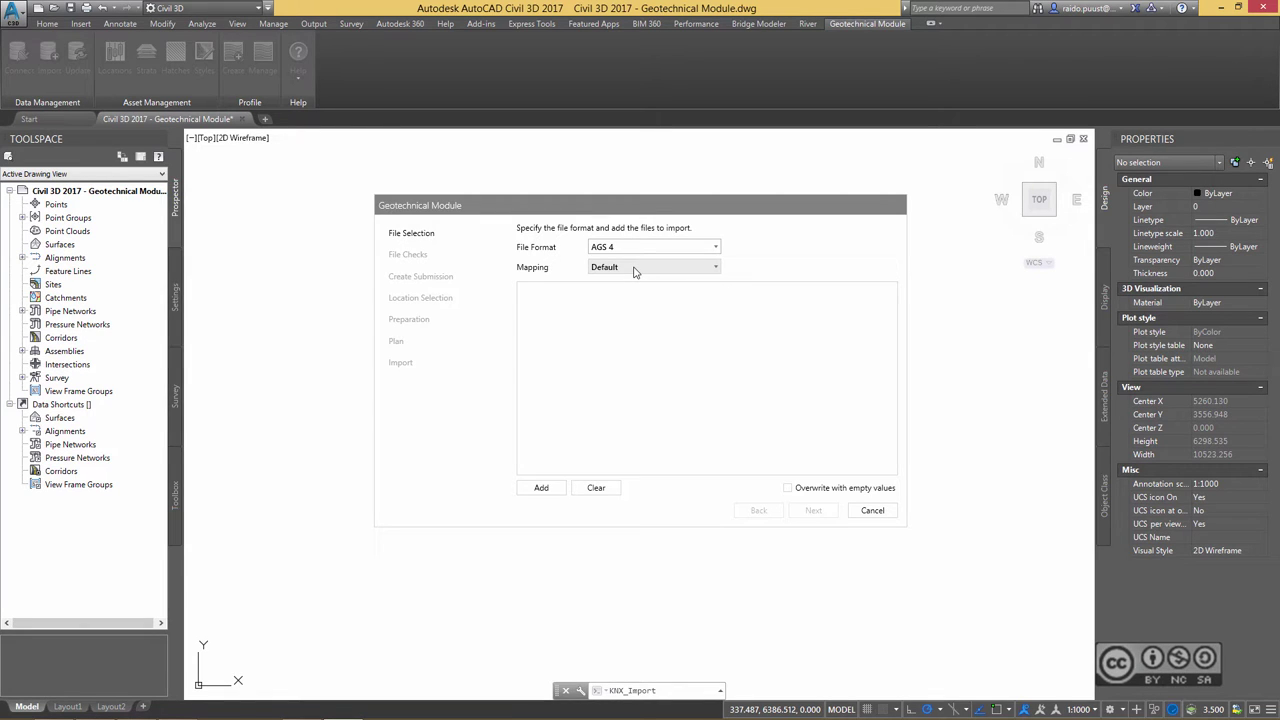
{"action": "left_click", "coordinate": [537, 493]}
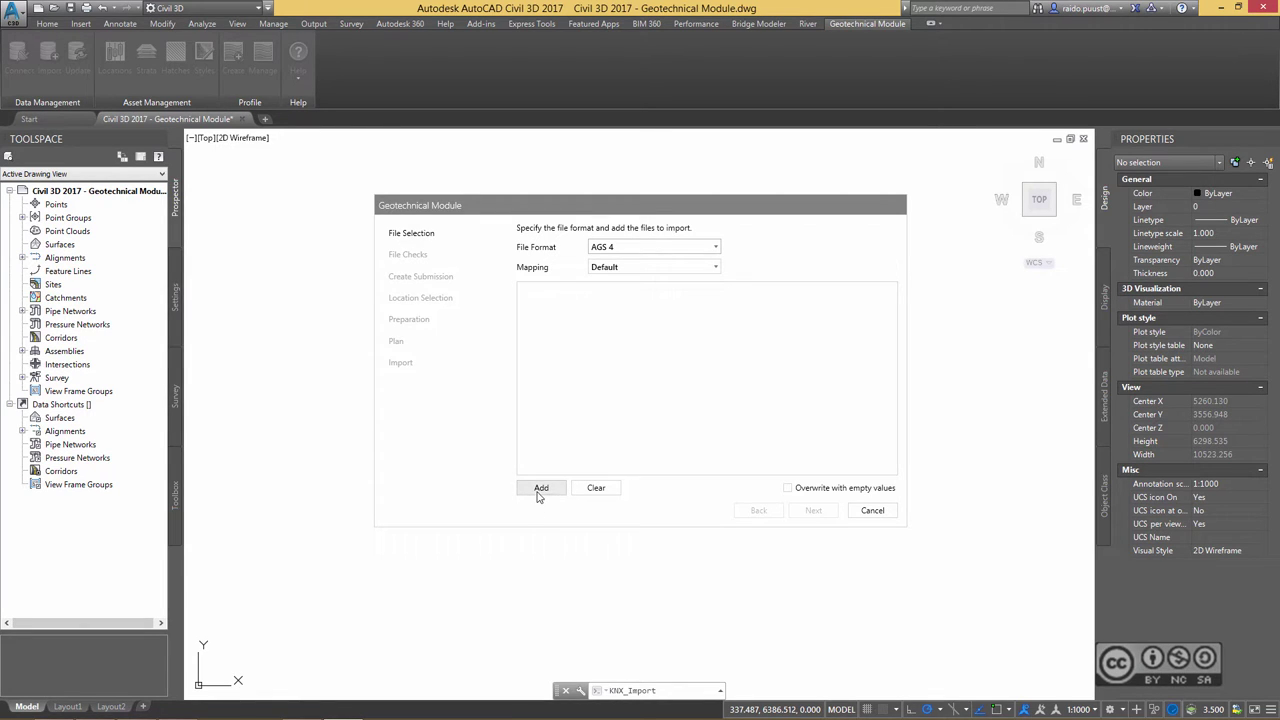
{"action": "left_click", "coordinate": [609, 280]}
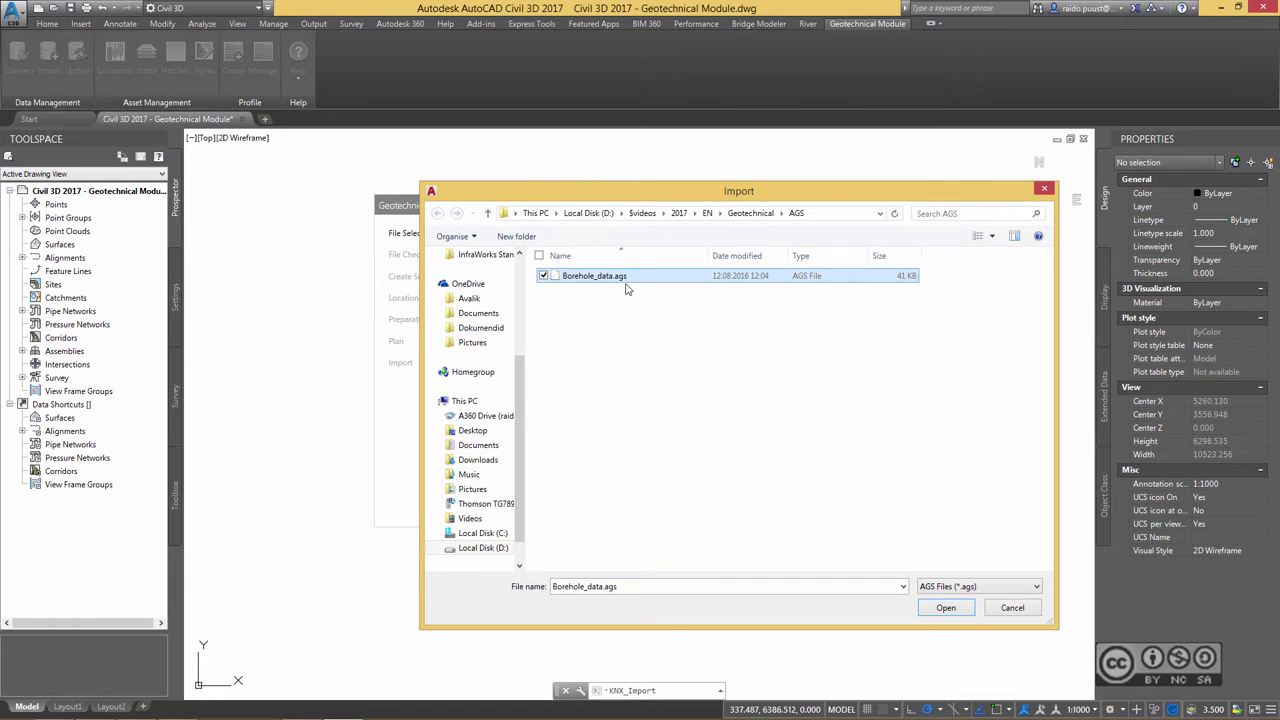
{"action": "left_click", "coordinate": [950, 611]}
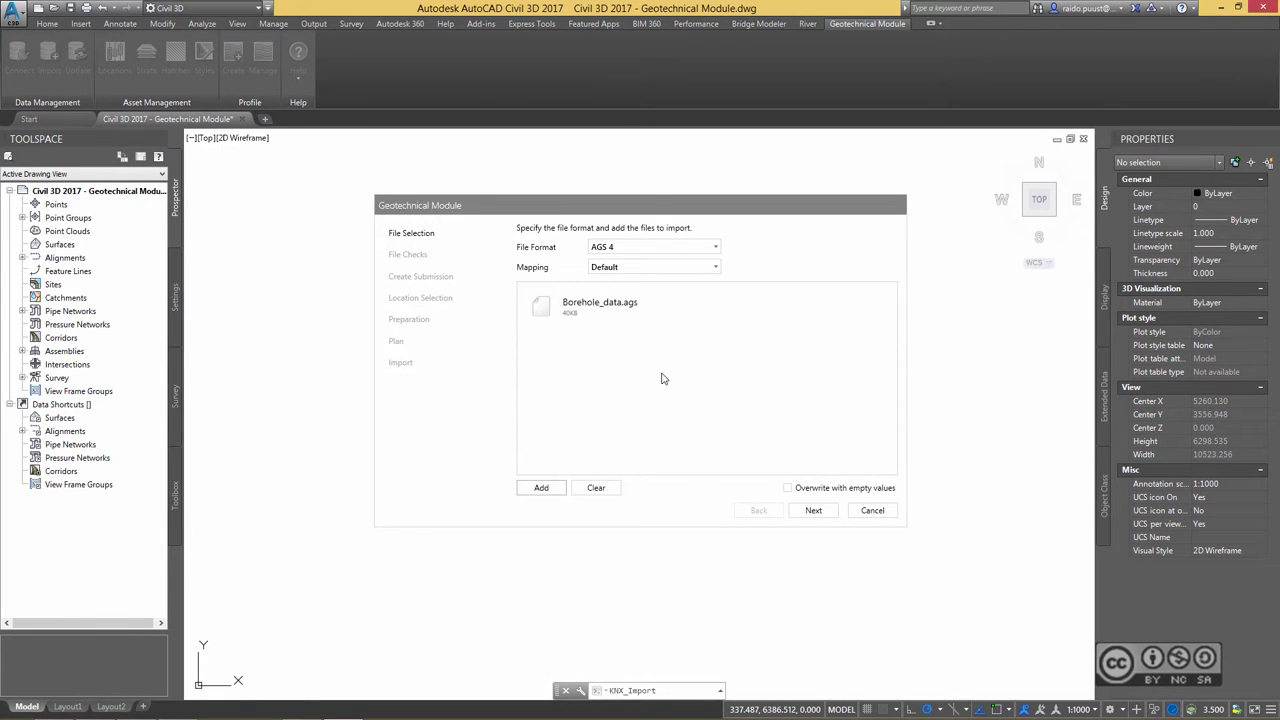
{"action": "left_click", "coordinate": [814, 511]}
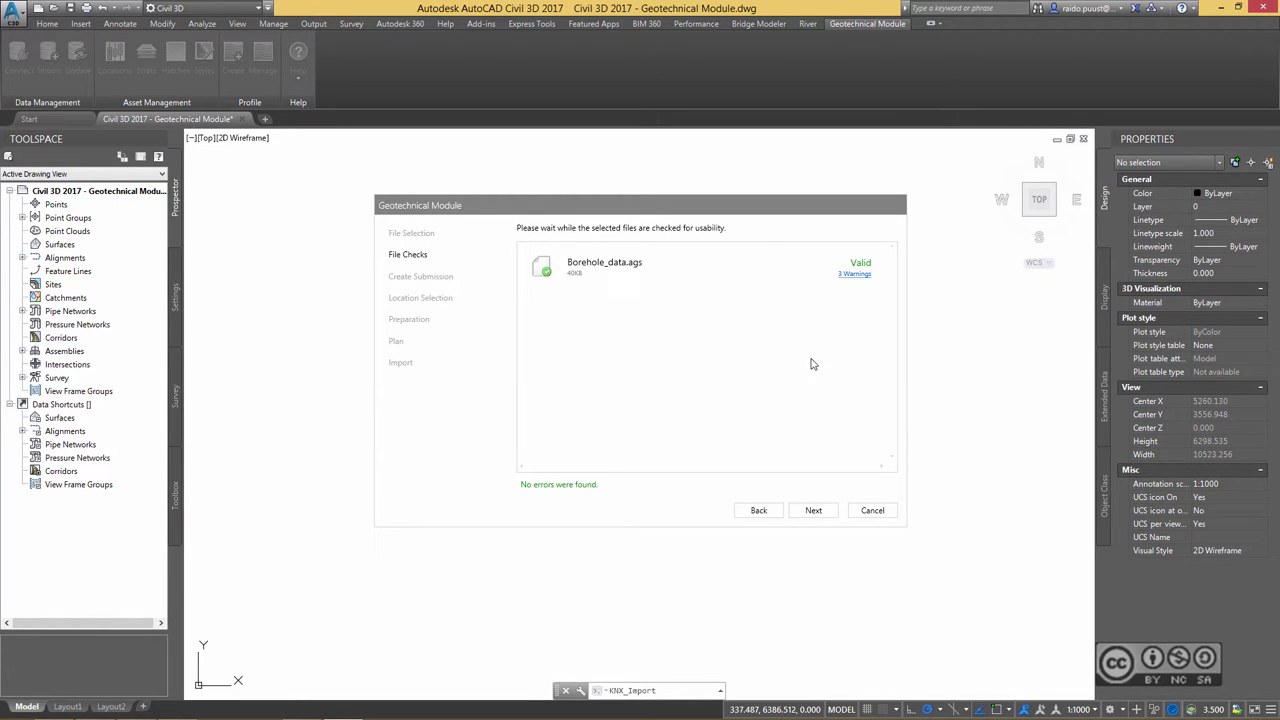
- Accept all borehole locations, review the planned changes, and run the import, adding BH1–BH20
{"action": "left_click", "coordinate": [813, 510]}
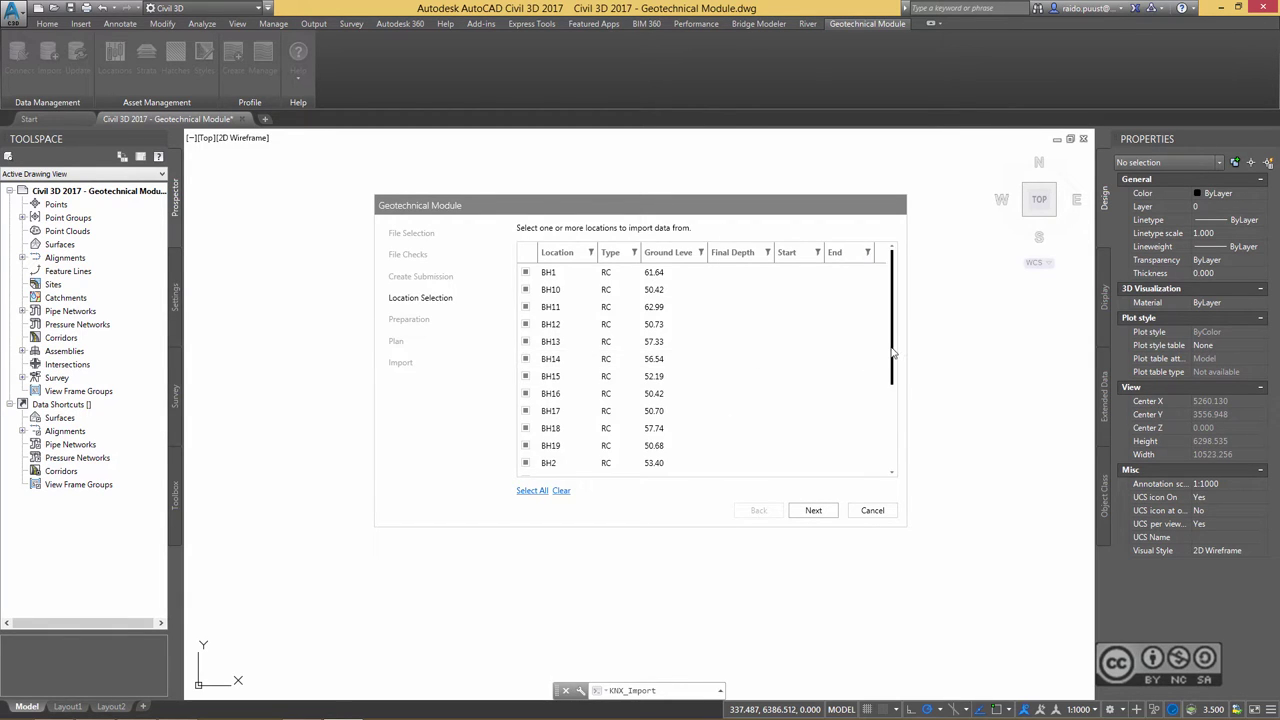
{"action": "mouse_move", "coordinate": [894, 357]}
{"action": "left_mouse_down"}
{"action": "mouse_move", "coordinate": [897, 411]}
{"action": "mouse_move", "coordinate": [895, 355]}
{"action": "left_mouse_up"}
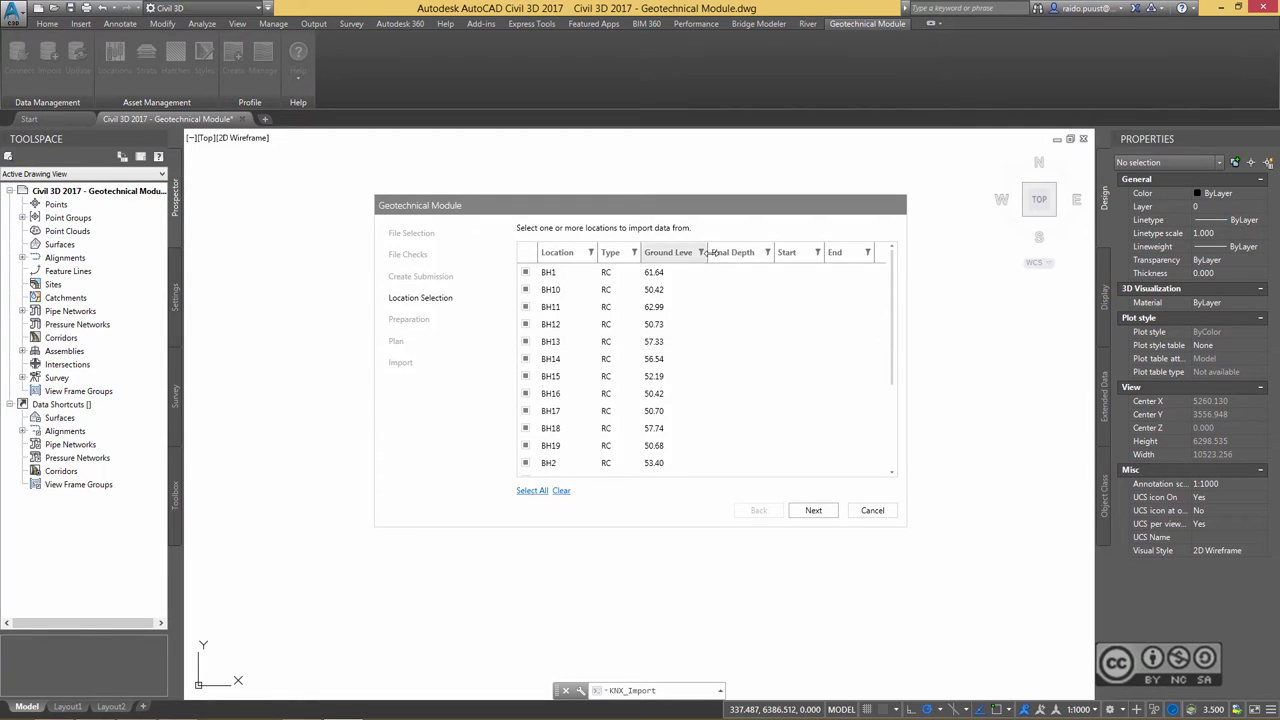
{"action": "left_click_drag", "start_coordinate": [707, 252], "coordinate": [733, 252]}
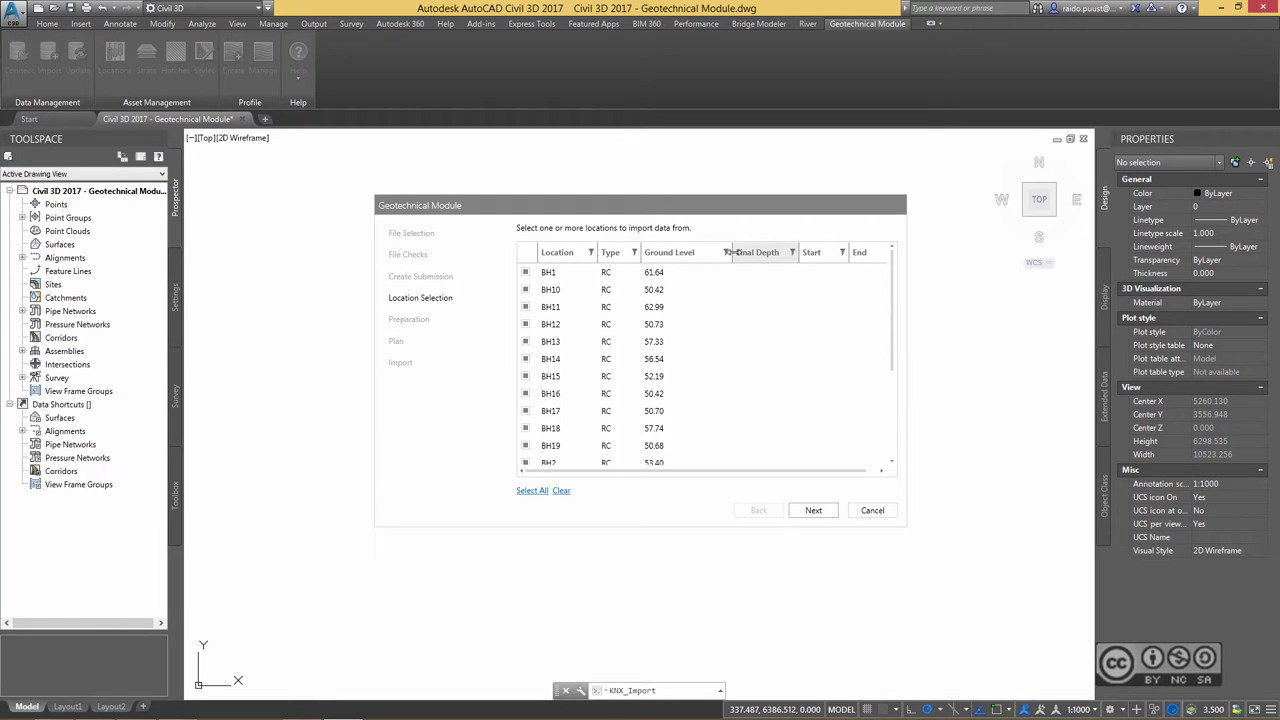
{"action": "left_click", "coordinate": [825, 512]}
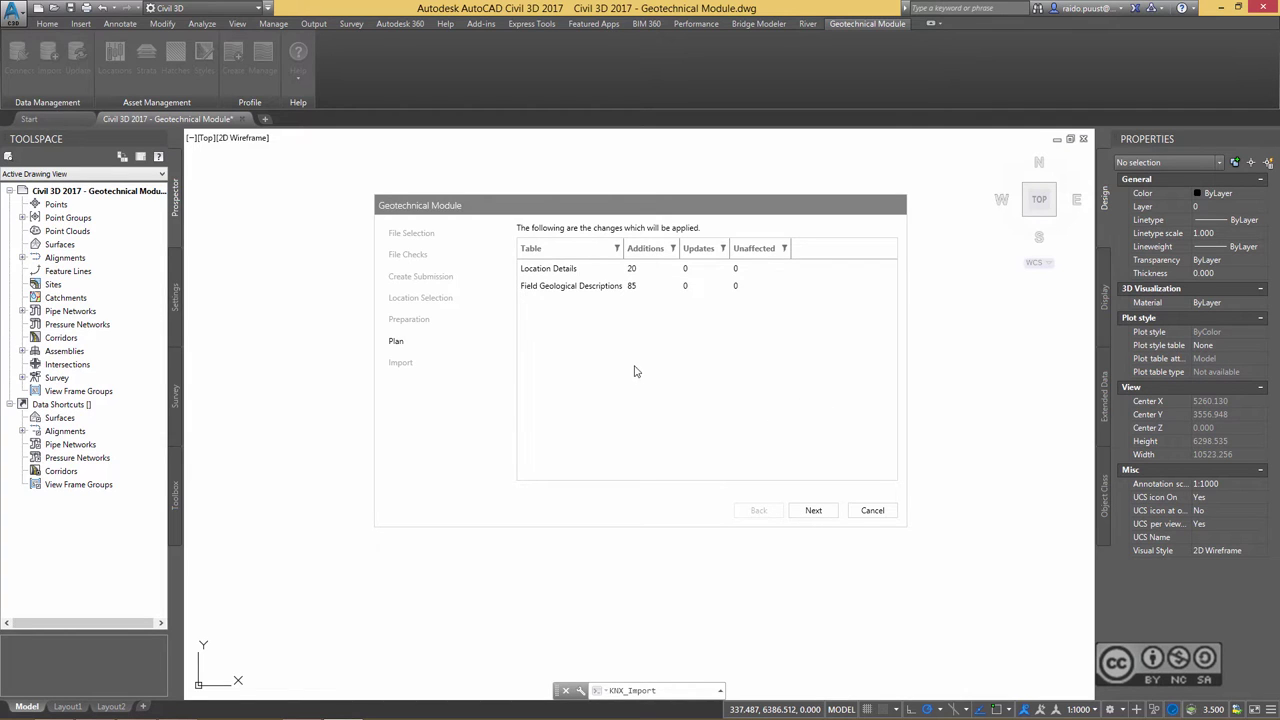
{"action": "left_click", "coordinate": [815, 512]}
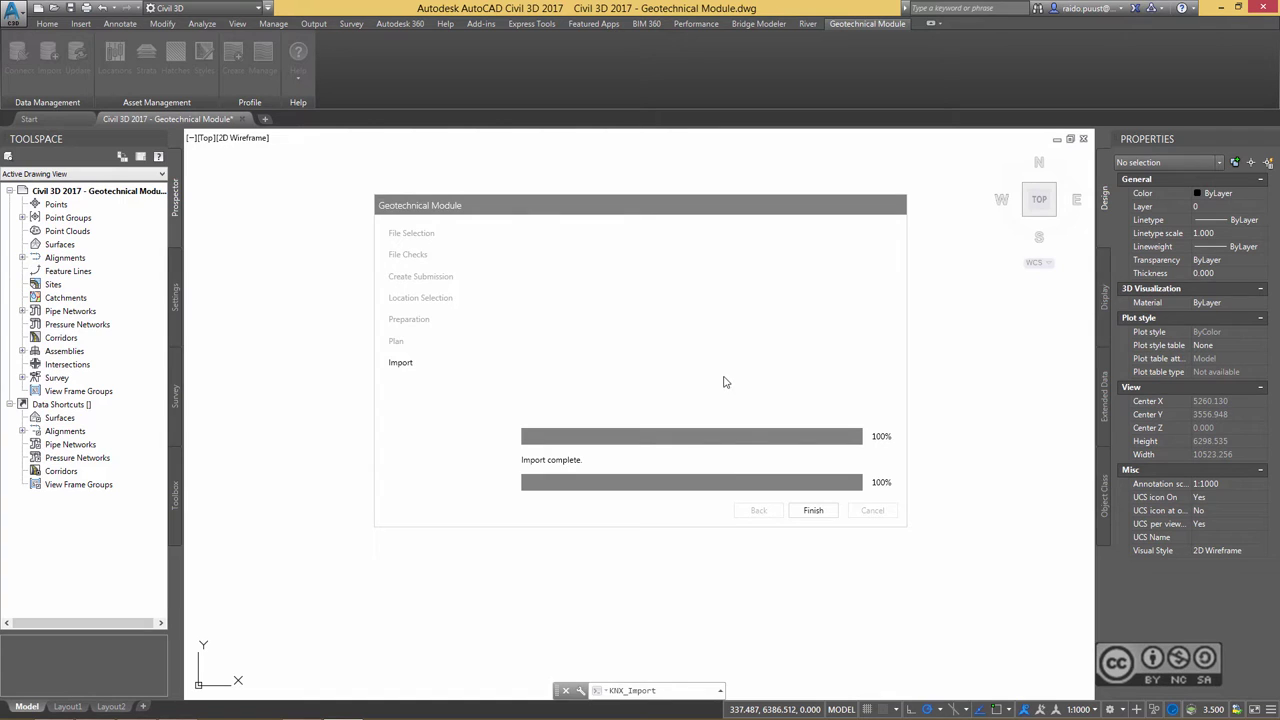
{"action": "left_click", "coordinate": [813, 511]}
{"action": "mouse_move", "coordinate": [656, 327]}
{"action": "middle_mouse_down"}
{"action": "mouse_move", "coordinate": [643, 351]}
{"action": "mouse_move", "coordinate": [663, 317]}
{"action": "middle_mouse_up"}
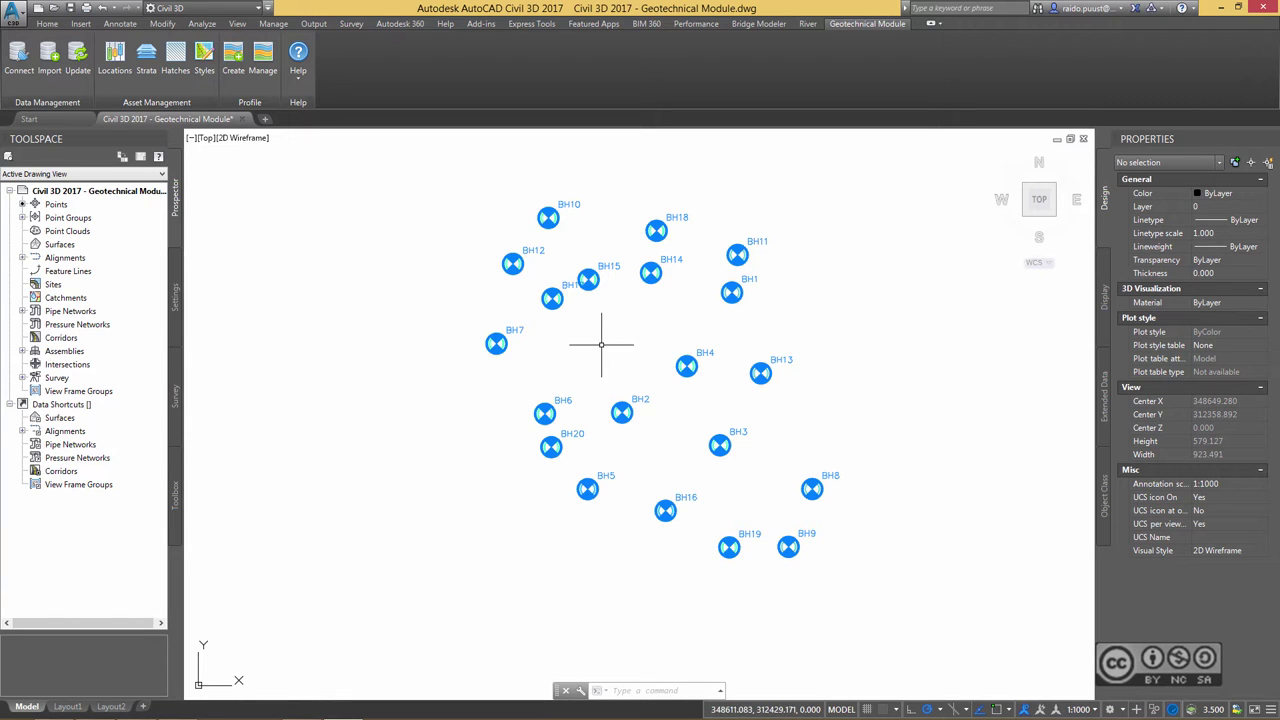
{"action": "middle_click_drag", "start_coordinate": [601, 344], "coordinate": [635, 372], "text": "shift"}
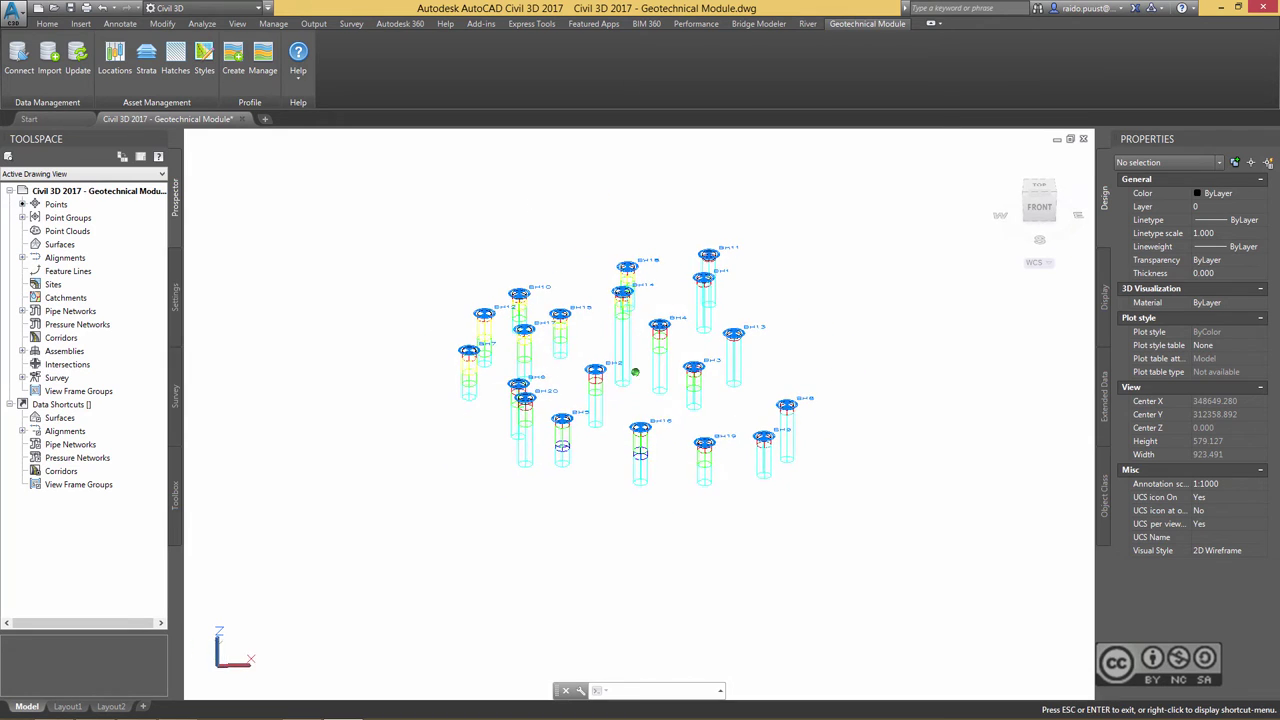
{"action": "scroll", "coordinate": [600, 353], "scroll_direction": "up", "scroll_amount": 2}
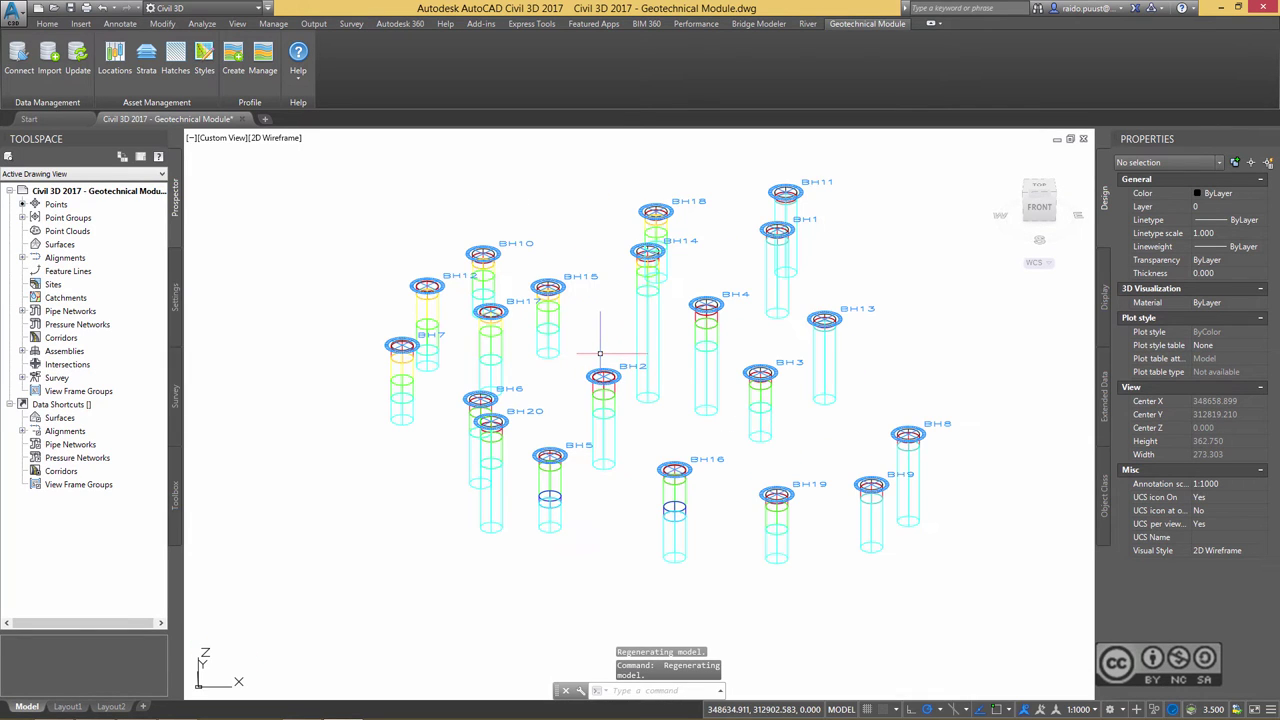
{"action": "left_click", "coordinate": [270, 140]}
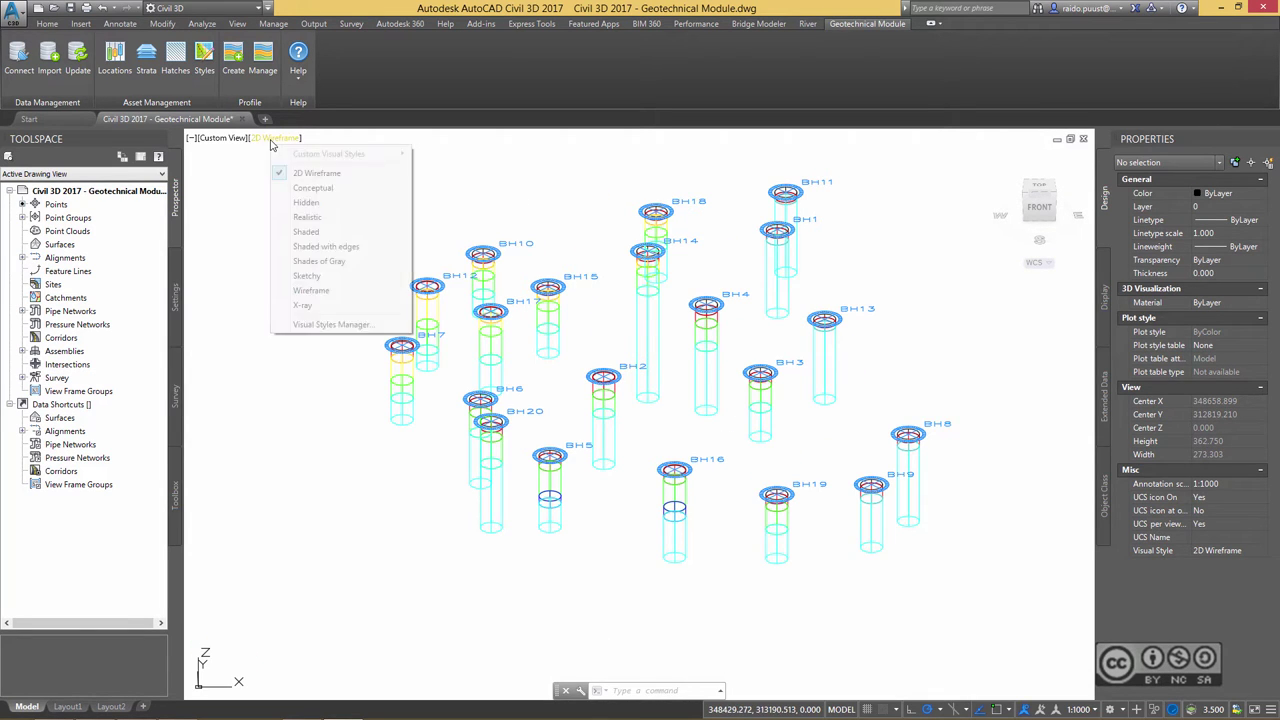
{"action": "left_click", "coordinate": [340, 190]}
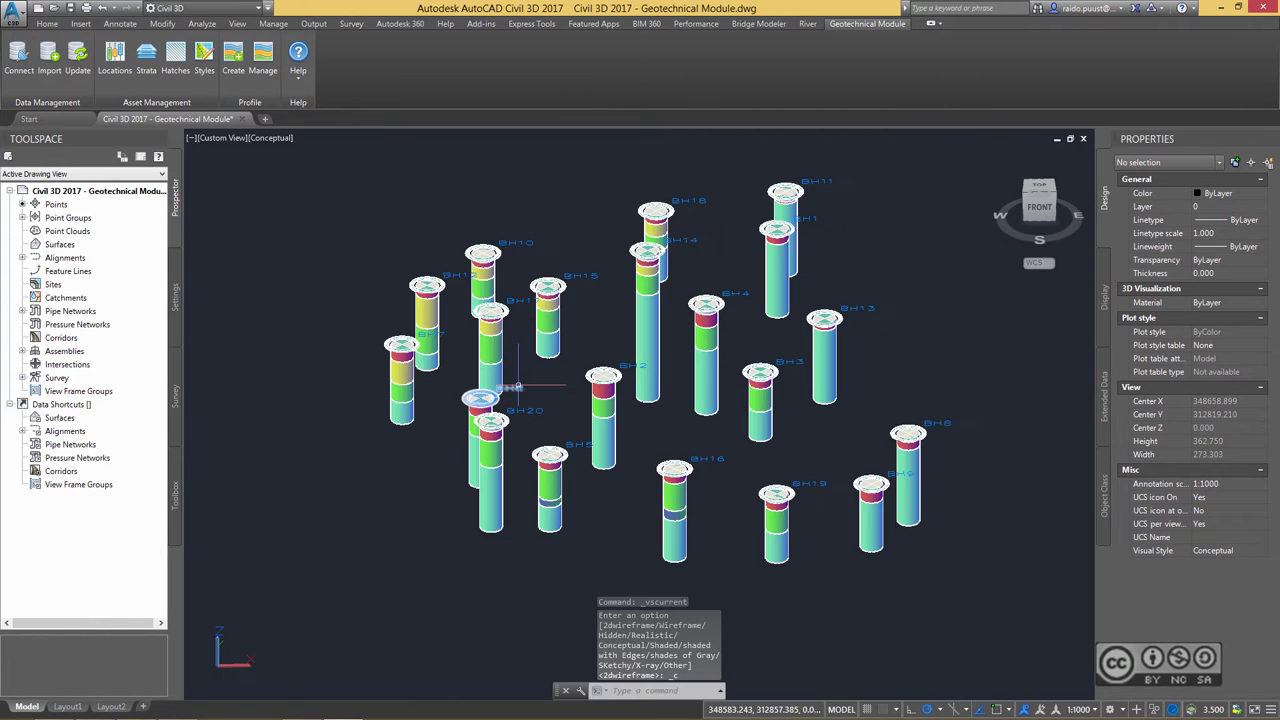
{"action": "scroll", "coordinate": [527, 340], "scroll_direction": "up", "scroll_amount": 4}
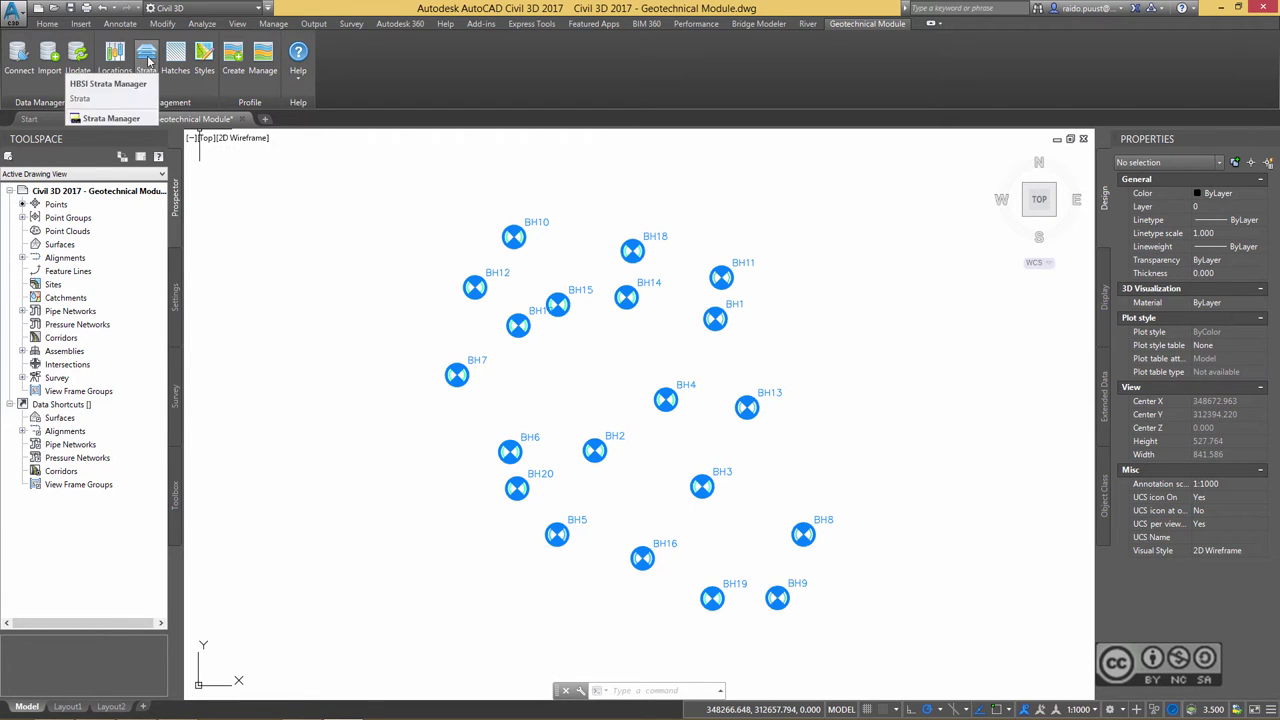
- In the Strata Manager, show top surfaces for the TS, MG, ST and GV strata
{"action": "left_click", "coordinate": [147, 55]}
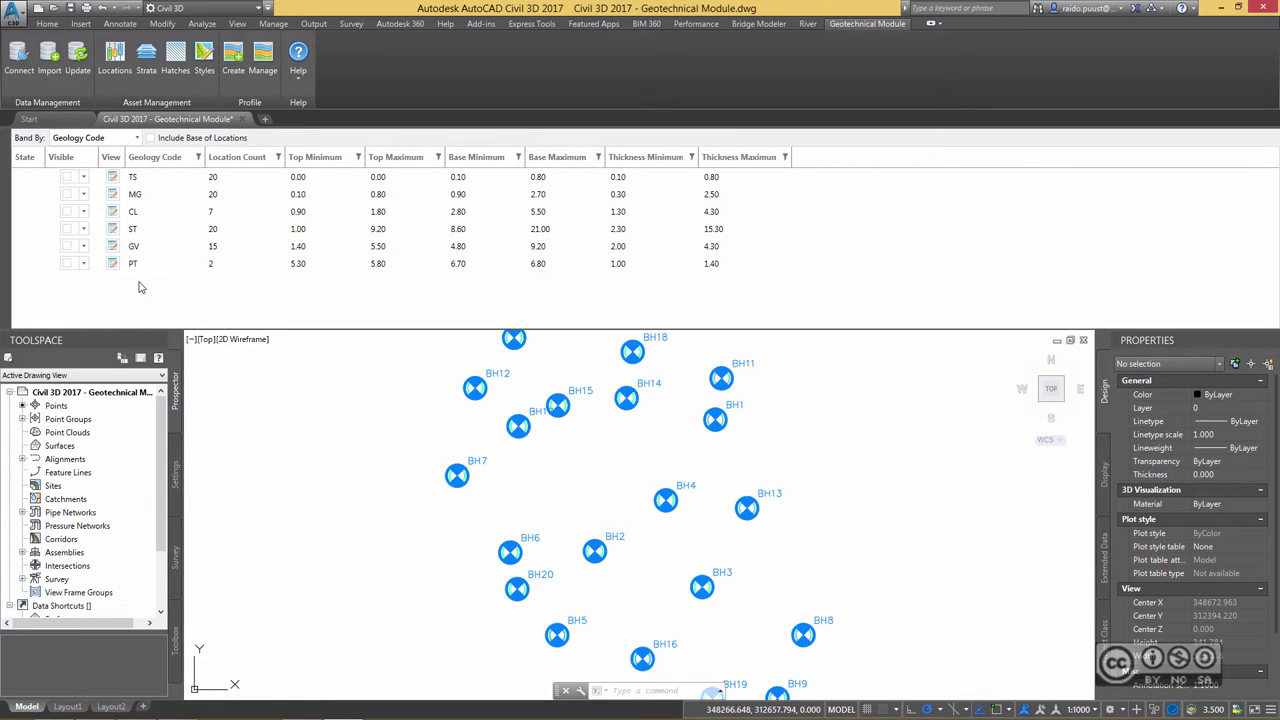
{"action": "left_click", "coordinate": [84, 177]}
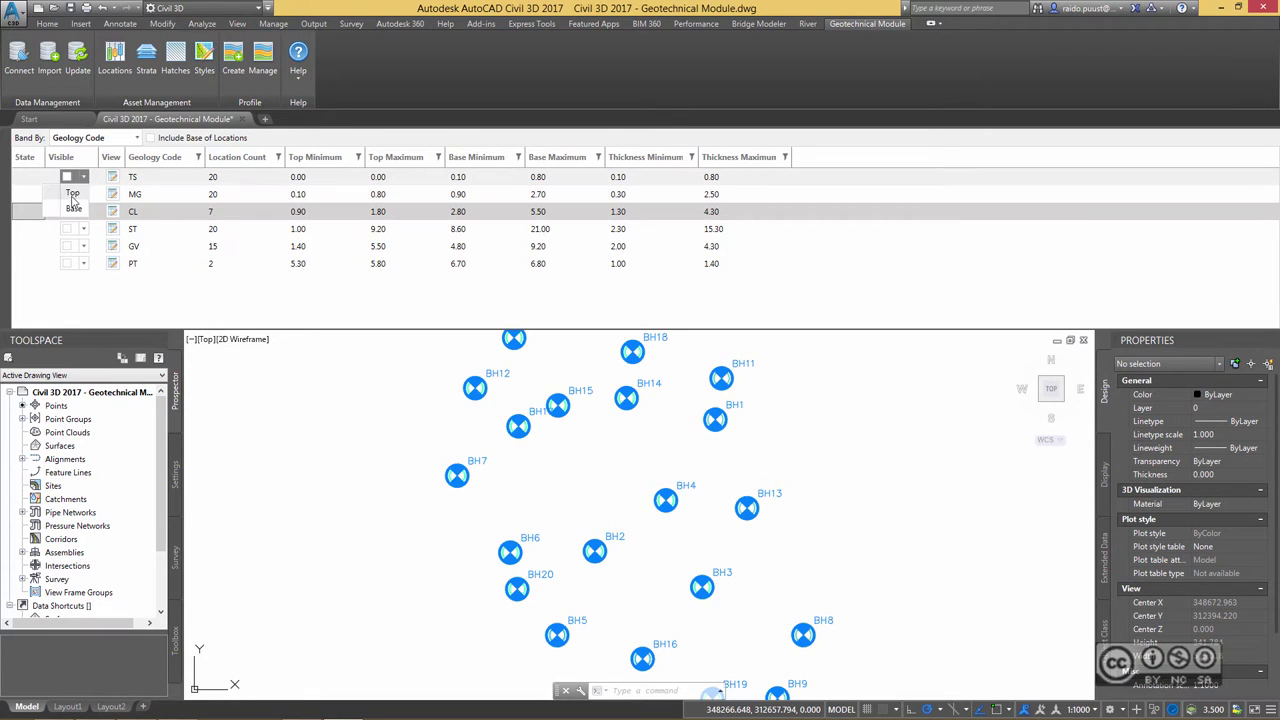
{"action": "left_click", "coordinate": [73, 194]}
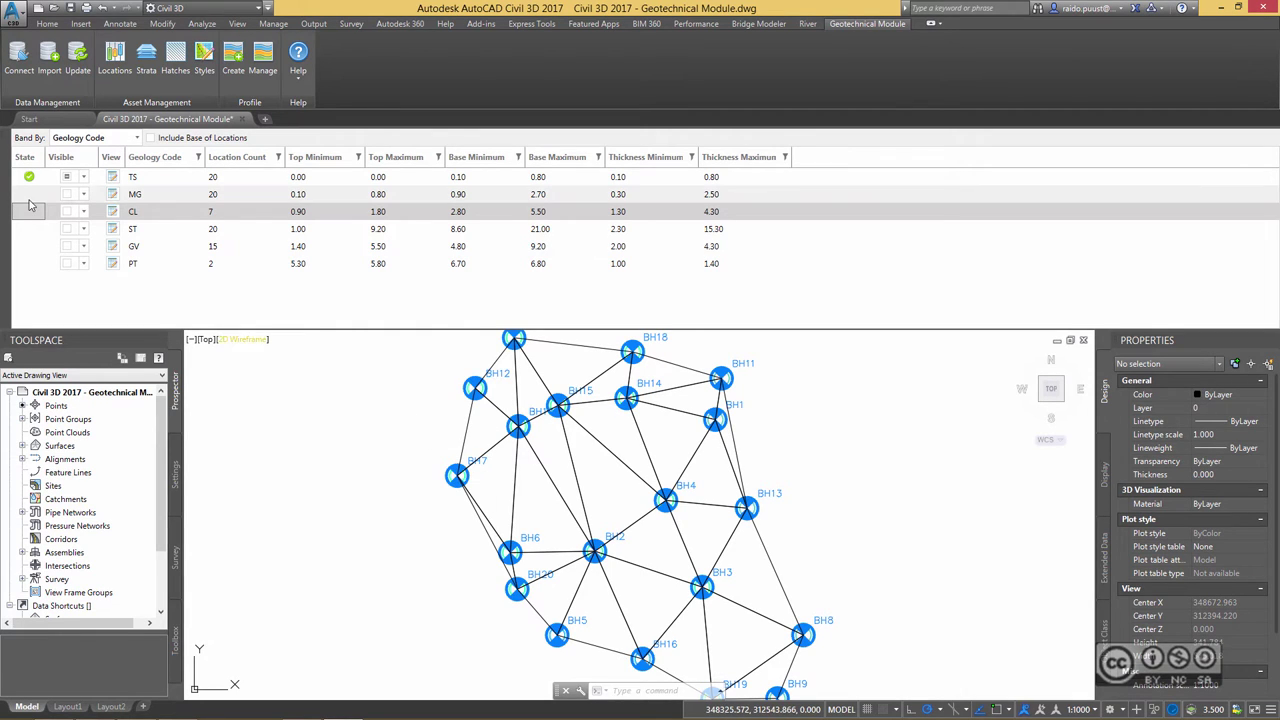
{"action": "left_click", "coordinate": [84, 194]}
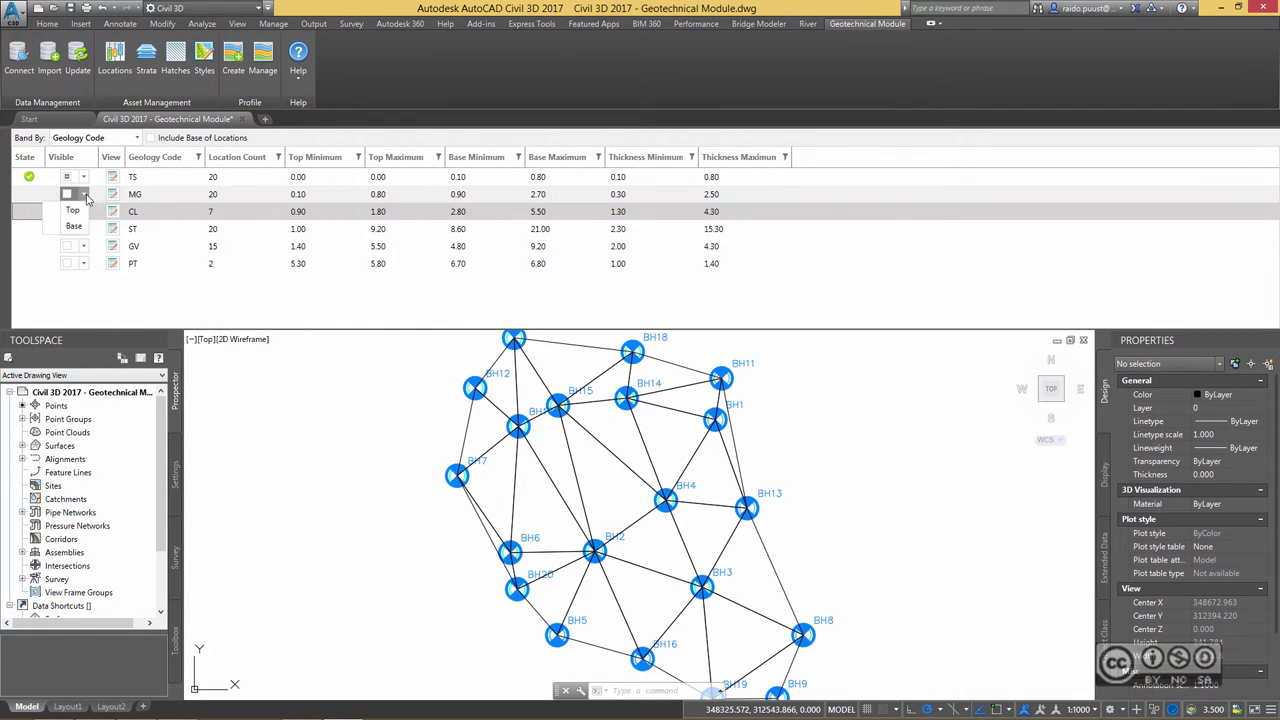
{"action": "left_click", "coordinate": [69, 208]}
{"action": "left_click", "coordinate": [84, 229]}
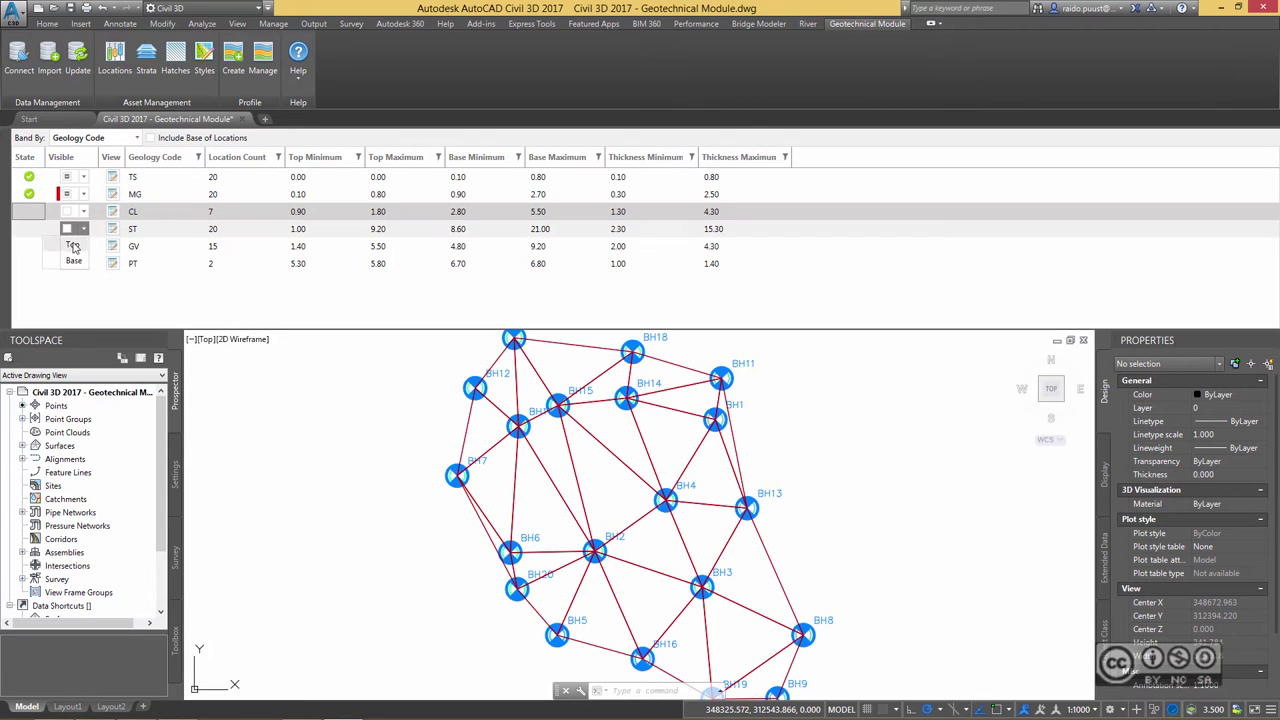
{"action": "left_click", "coordinate": [70, 244]}
{"action": "left_click", "coordinate": [84, 246]}
{"action": "left_click", "coordinate": [70, 261]}
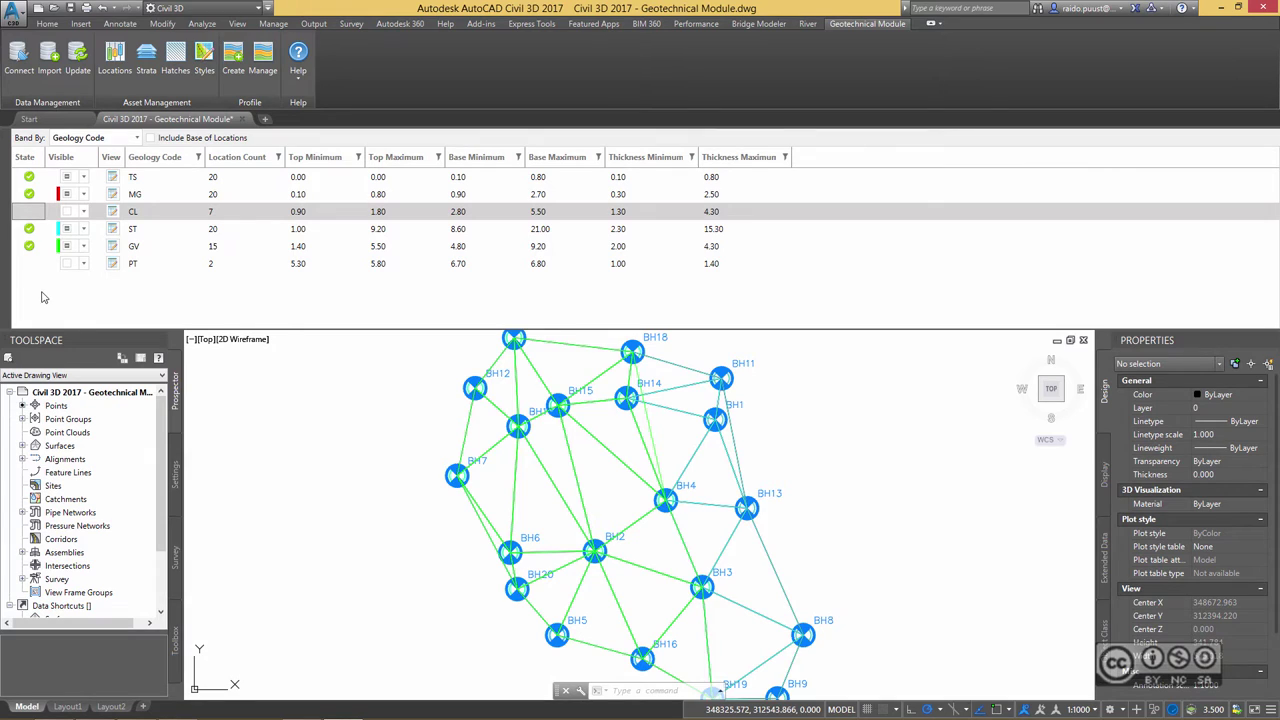
- Add the ST base surface, check the drawing's surface list, and close the Strata Manager
{"action": "left_click", "coordinate": [84, 229]}
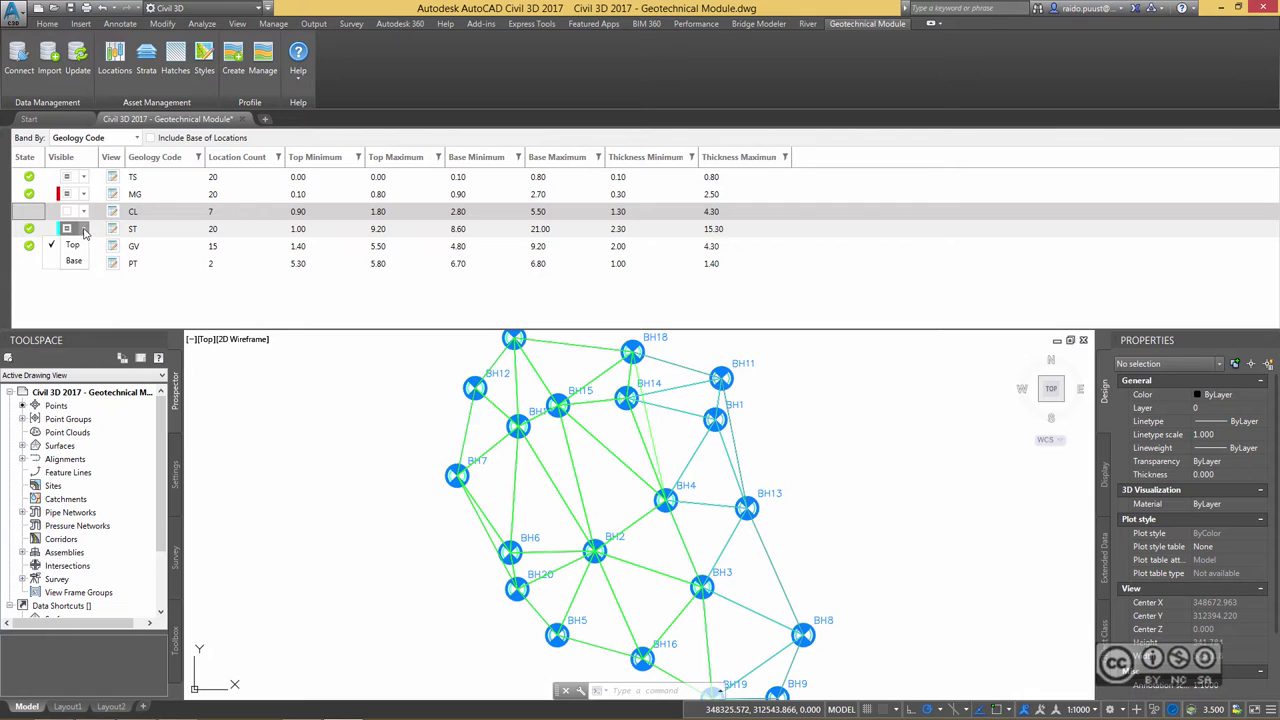
{"action": "left_click", "coordinate": [74, 261]}
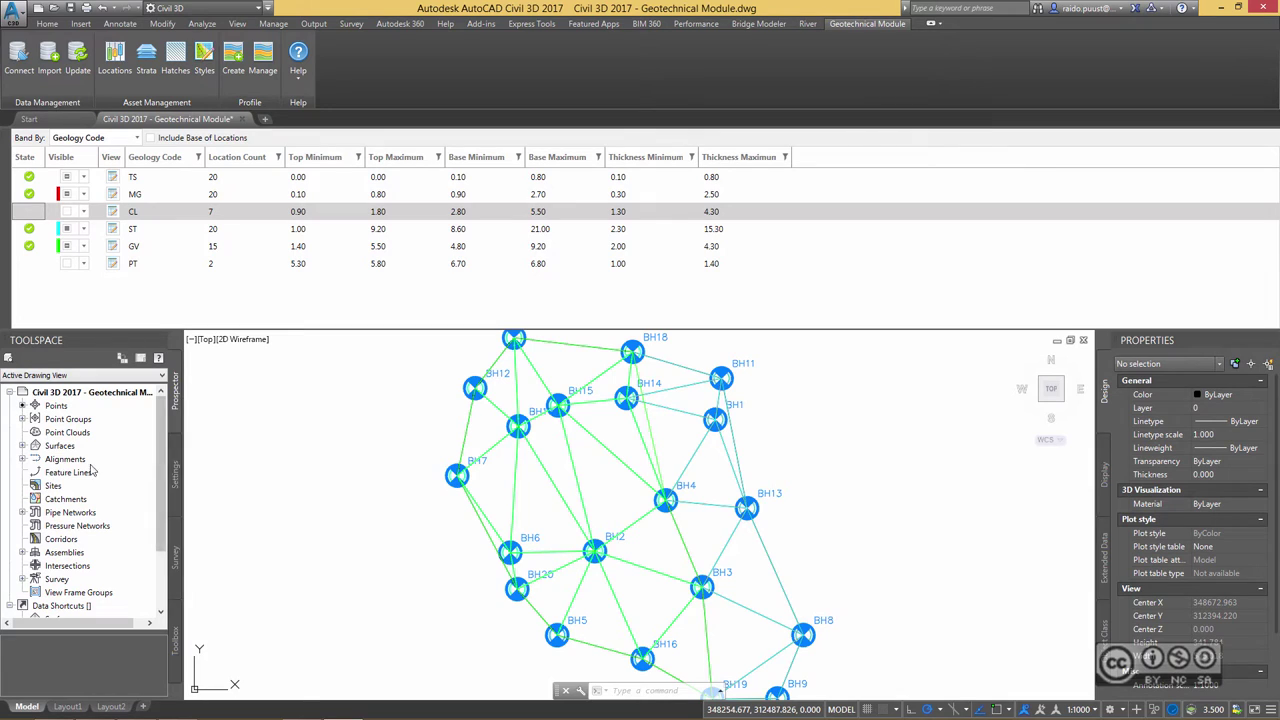
{"action": "left_click", "coordinate": [22, 445]}
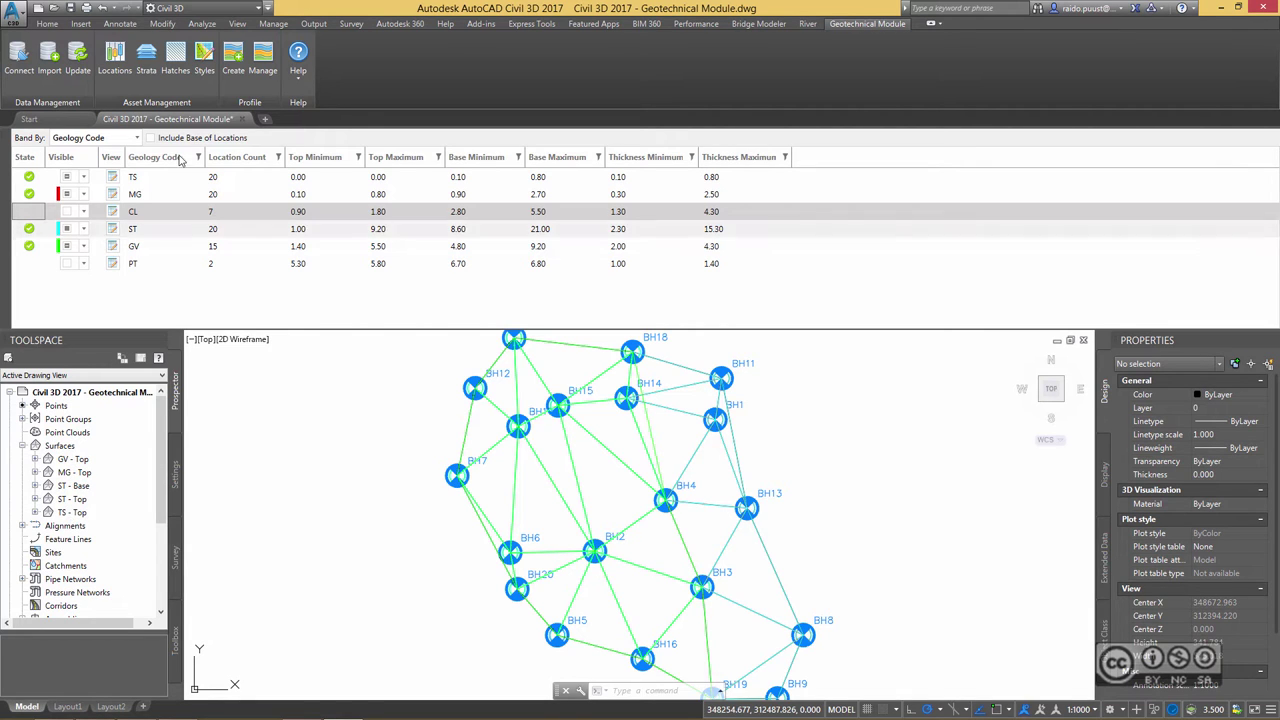
{"action": "left_click", "coordinate": [146, 62]}
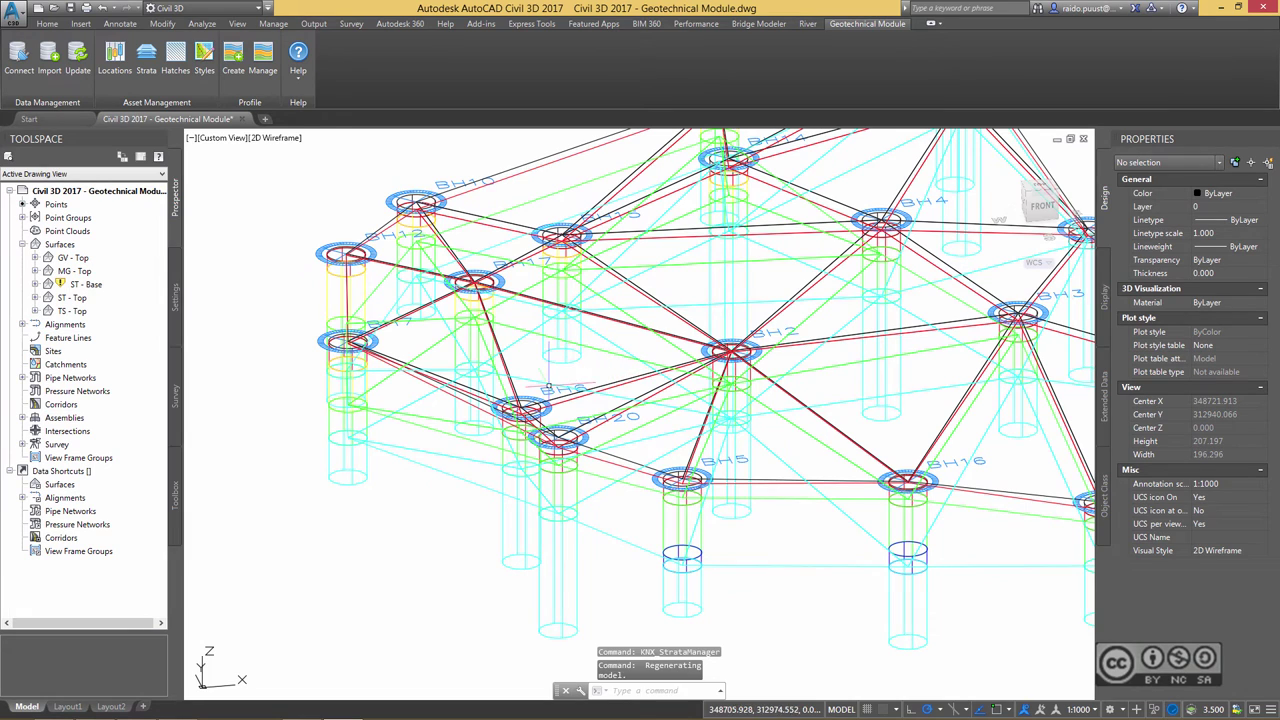
{"action": "middle_click_drag", "start_coordinate": [711, 296], "coordinate": [591, 284]}
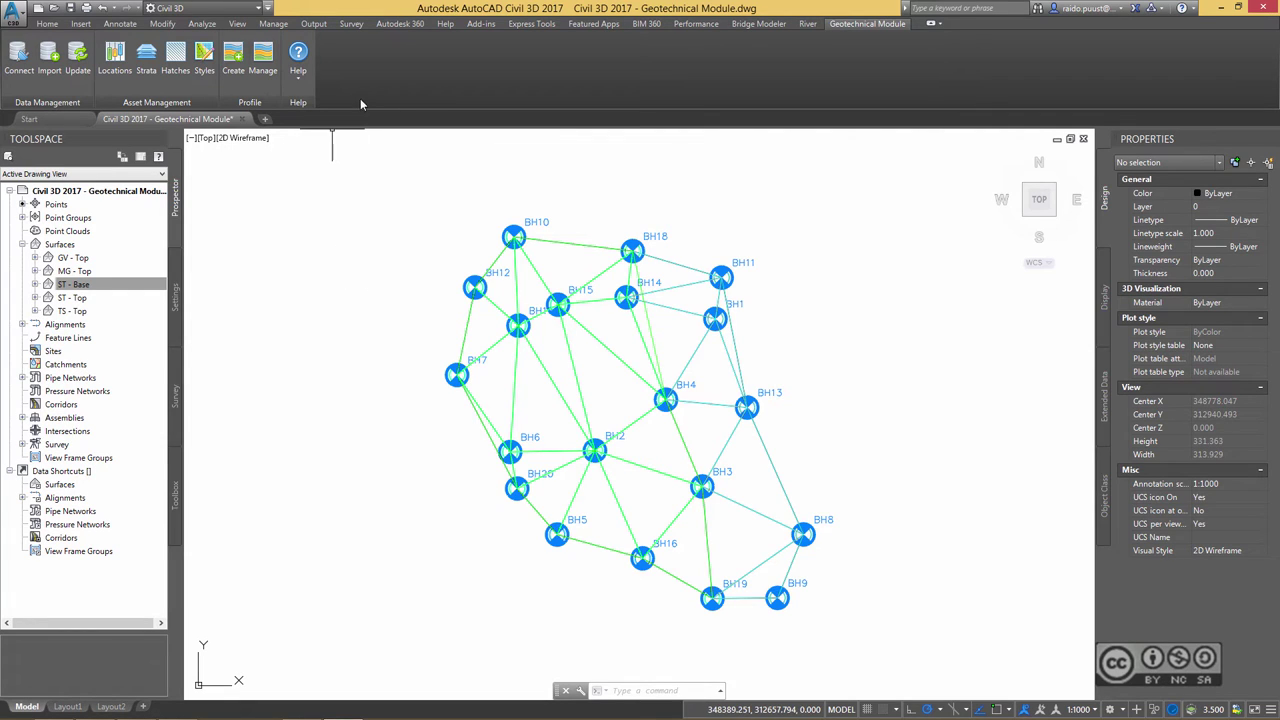
- Name the new geotechnical profile view Profile View 1 and give it the Full Grid style
{"action": "left_click", "coordinate": [234, 60]}
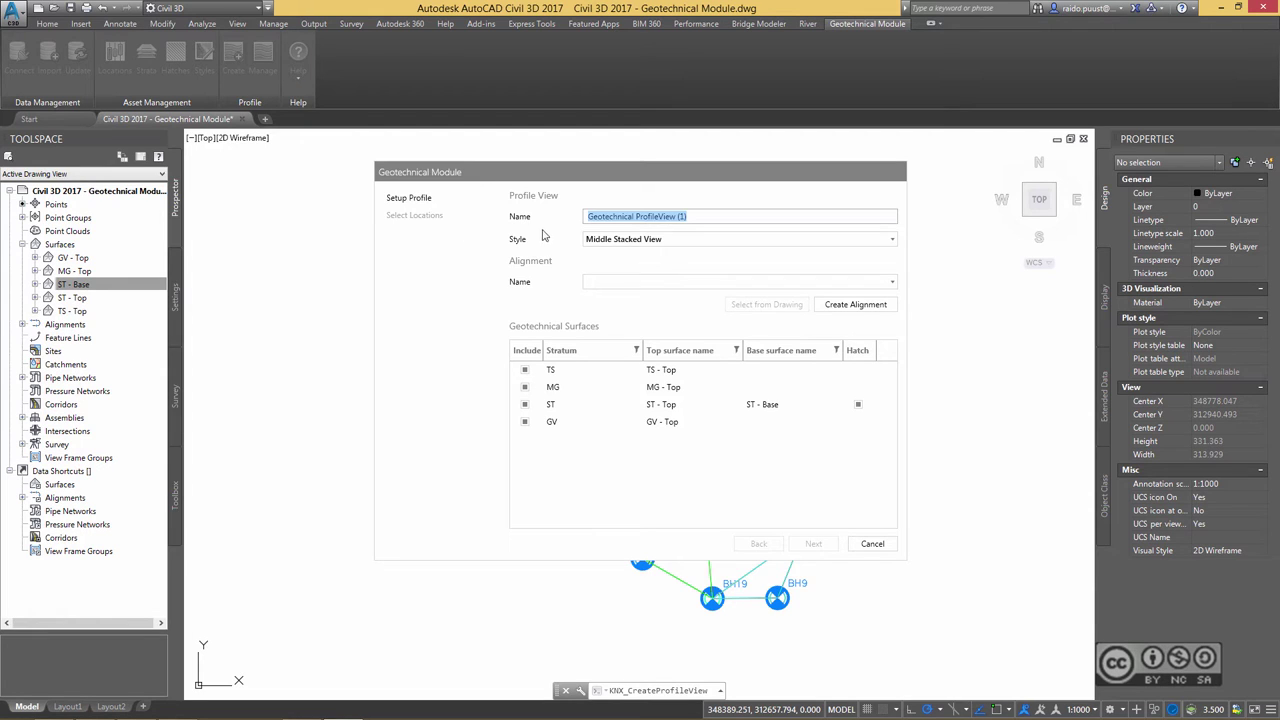
{"action": "type", "text": "Profile View 1"}
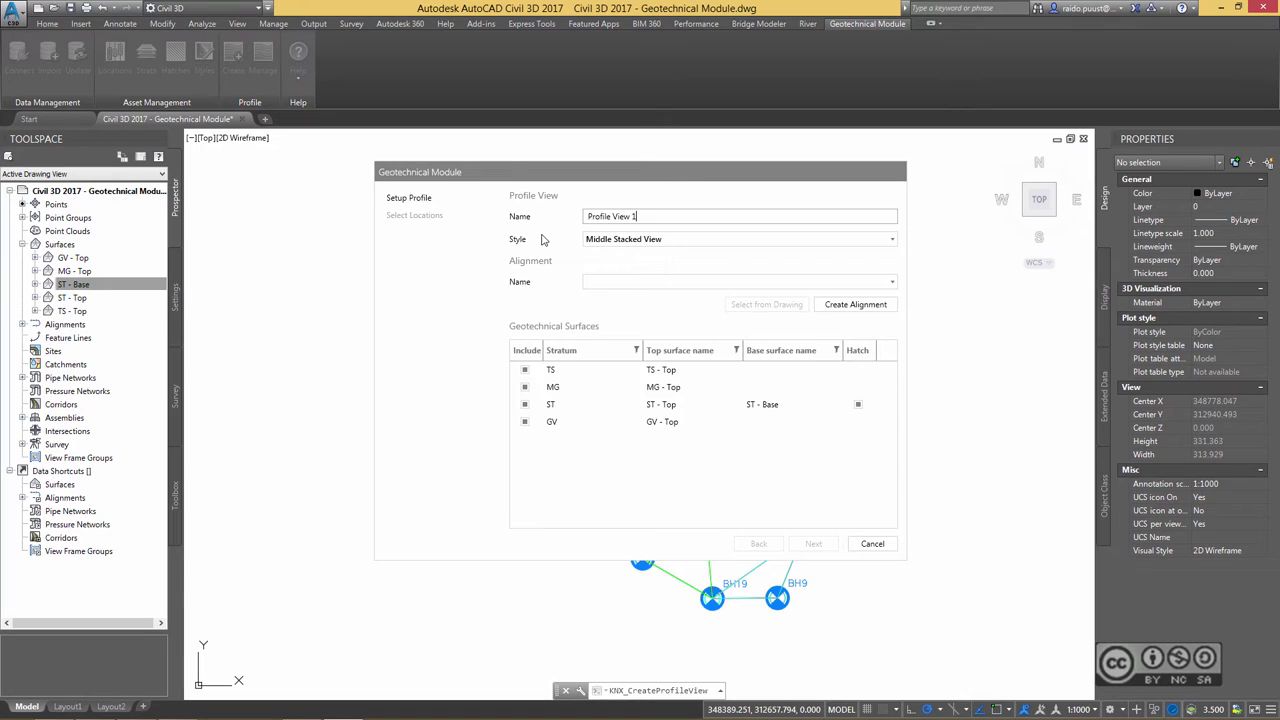
{"action": "left_click", "coordinate": [605, 239]}
{"action": "left_click", "coordinate": [607, 250]}
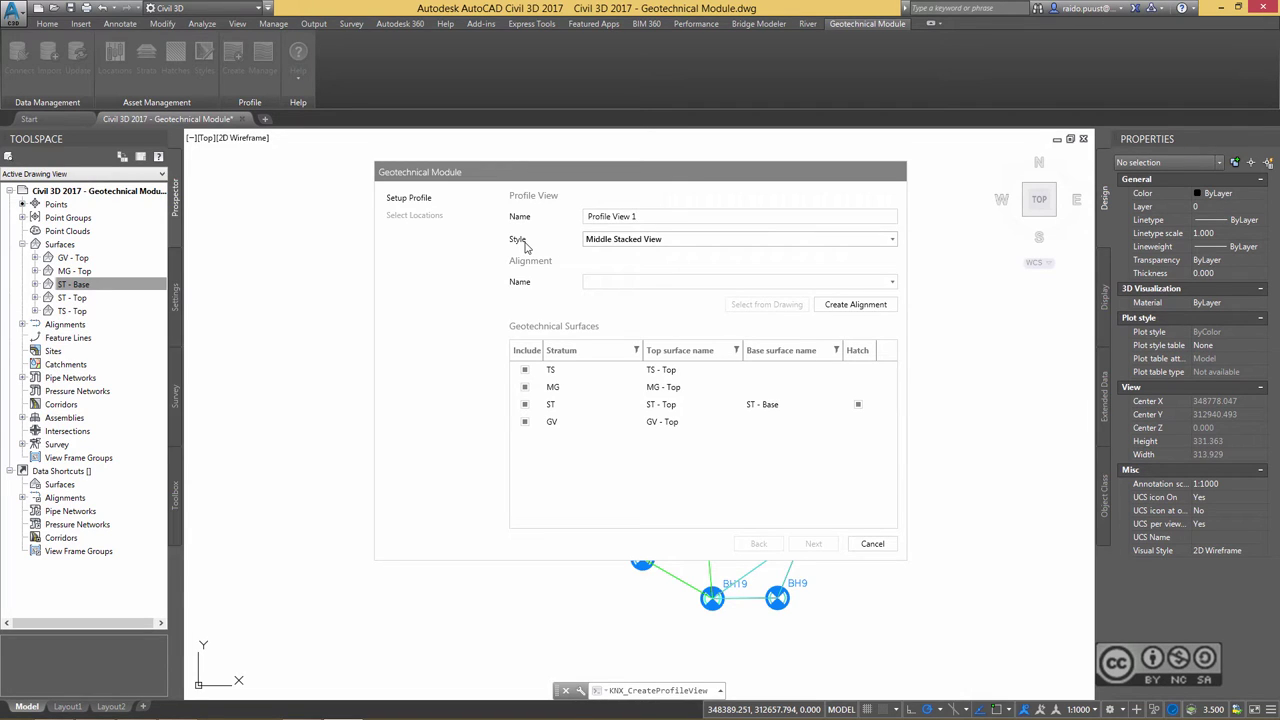
{"action": "left_click", "coordinate": [609, 245]}
{"action": "left_click", "coordinate": [604, 326]}
- Draw Alignment - 1 snapped through boreholes BH15, BH2, BH16, BH19 and BH9
{"action": "left_click", "coordinate": [840, 306]}
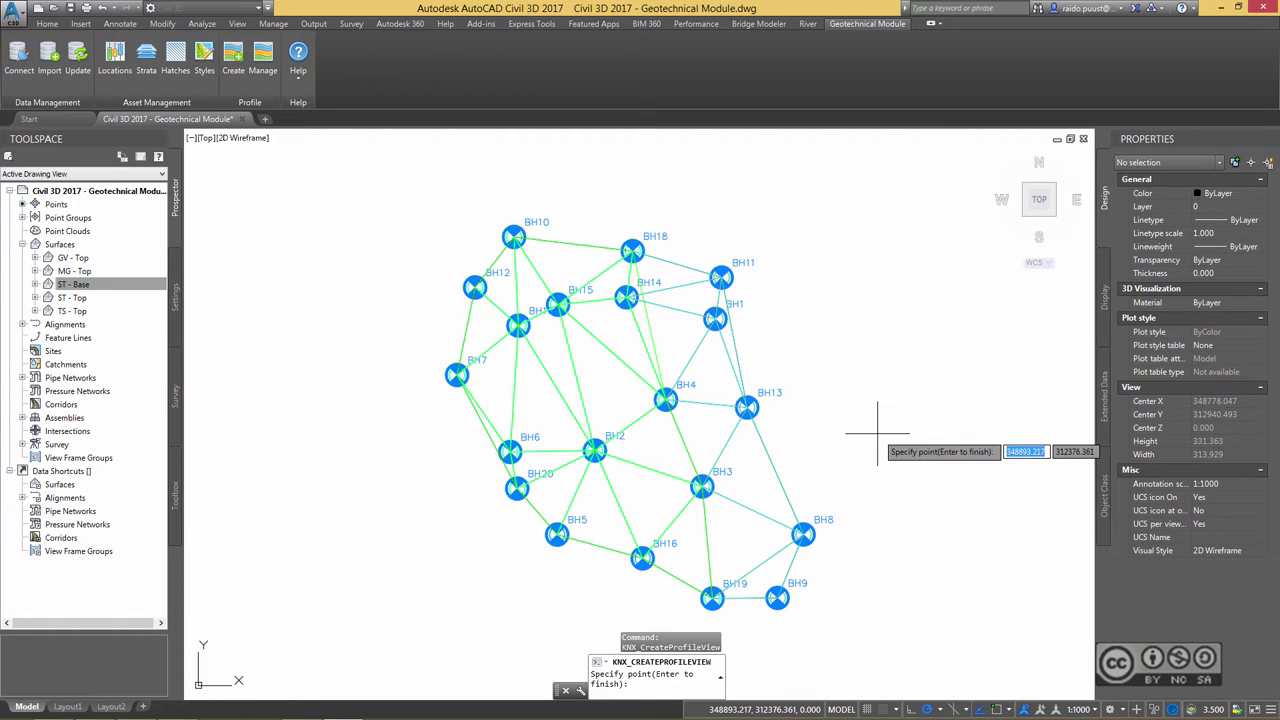
{"action": "left_click", "coordinate": [996, 712]}
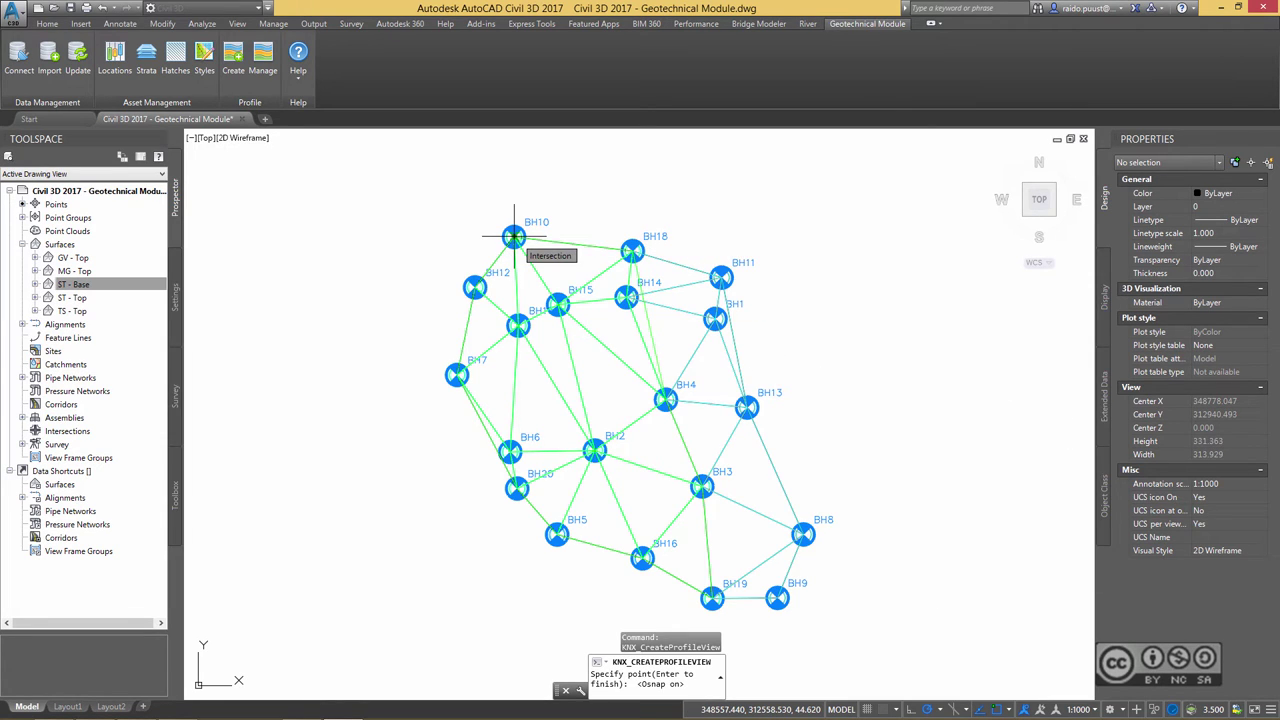
{"action": "left_click", "coordinate": [513, 237]}
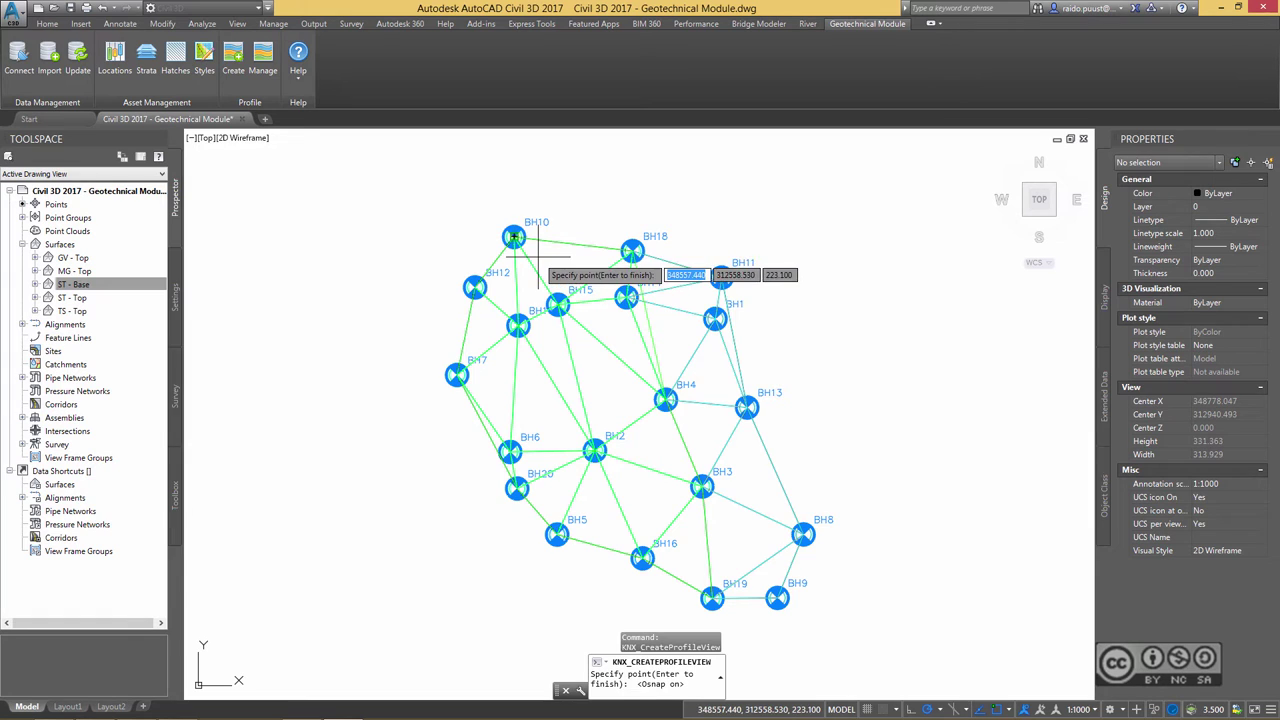
{"action": "left_click", "coordinate": [642, 557]}
{"action": "middle_click_drag", "start_coordinate": [642, 557], "coordinate": [708, 472]}
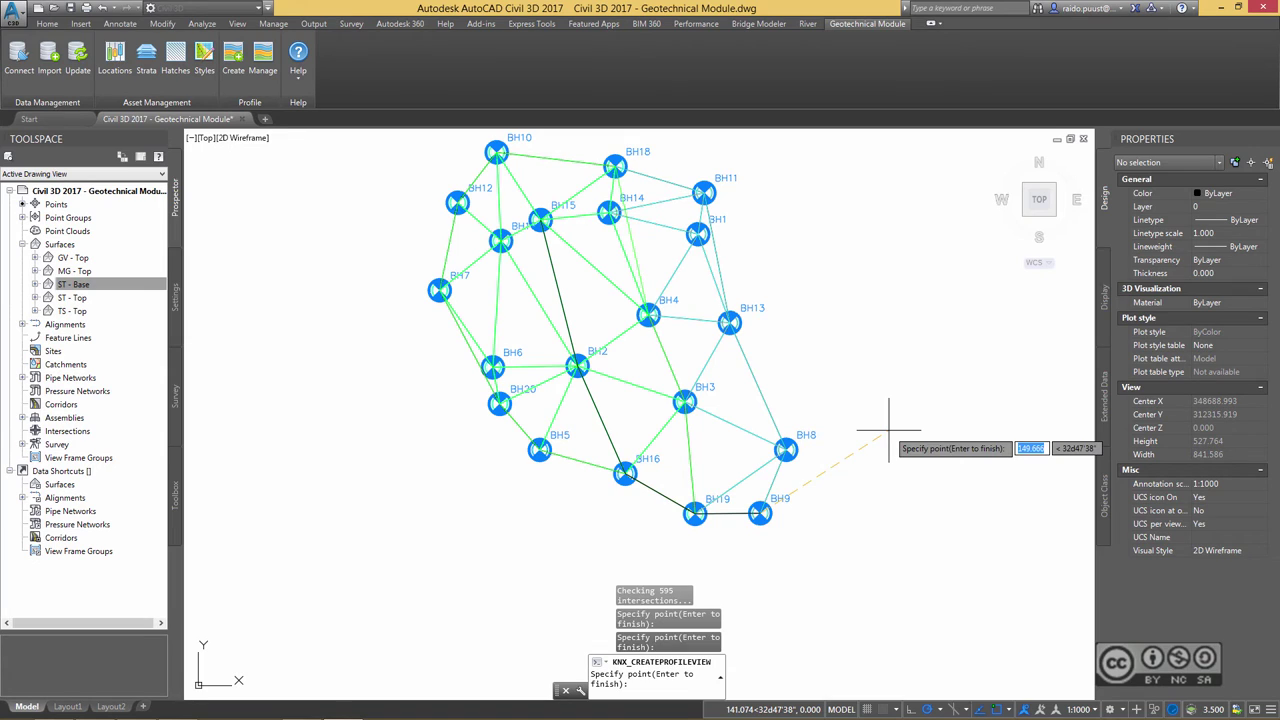
{"action": "key", "text": "Escape"}
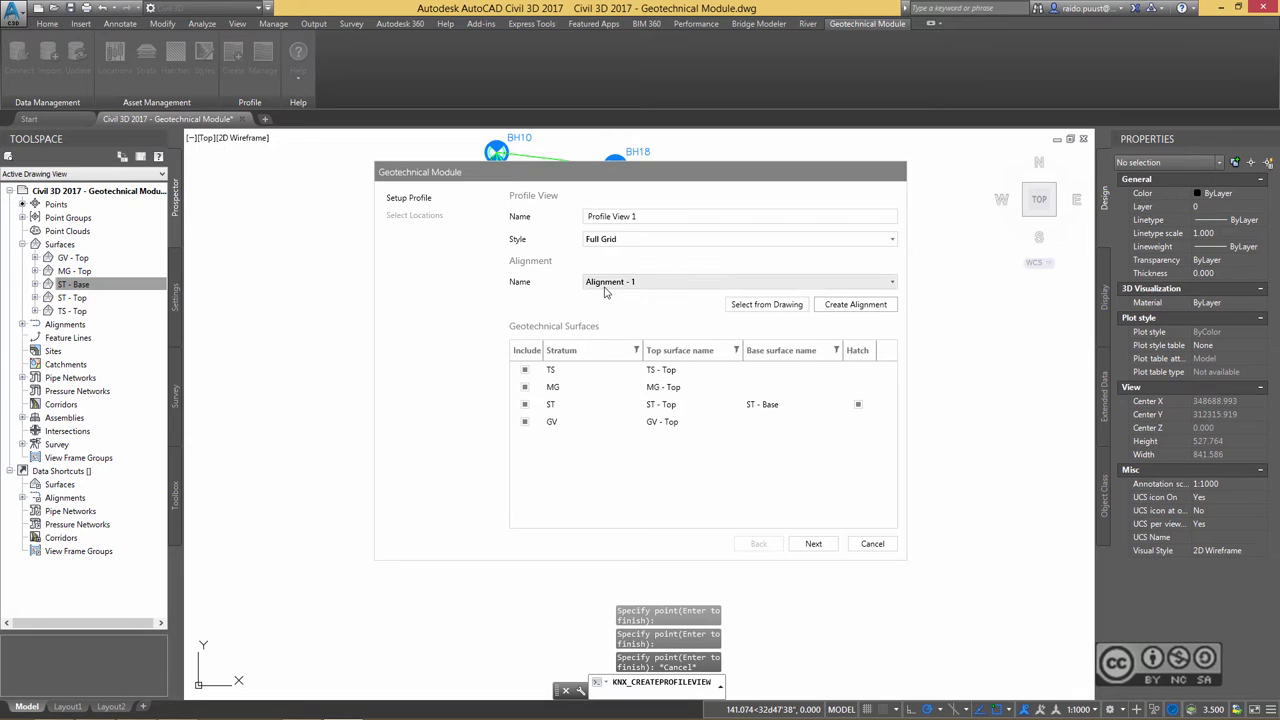
- Set the location buffer to 20, after trying 100, to include BH2, BH9, BH16, BH19, then finish
{"action": "left_click", "coordinate": [814, 544]}
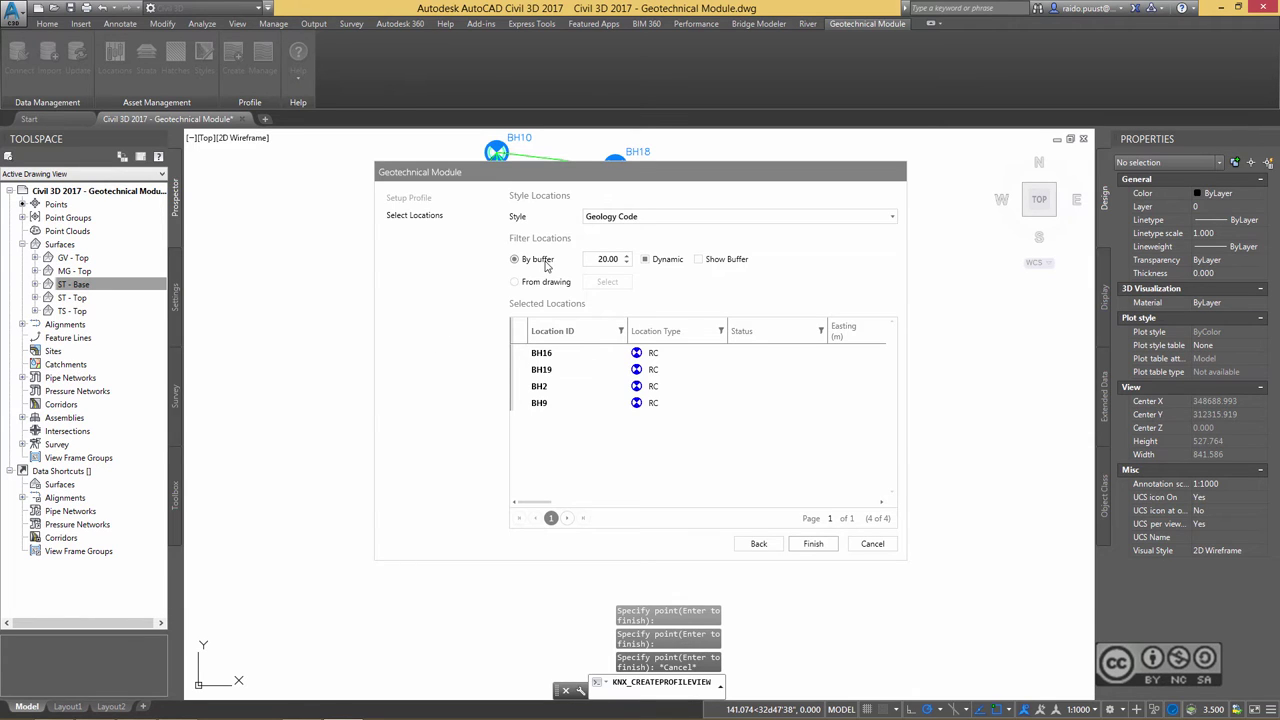
{"action": "left_click_drag", "start_coordinate": [467, 268], "coordinate": [755, 280]}
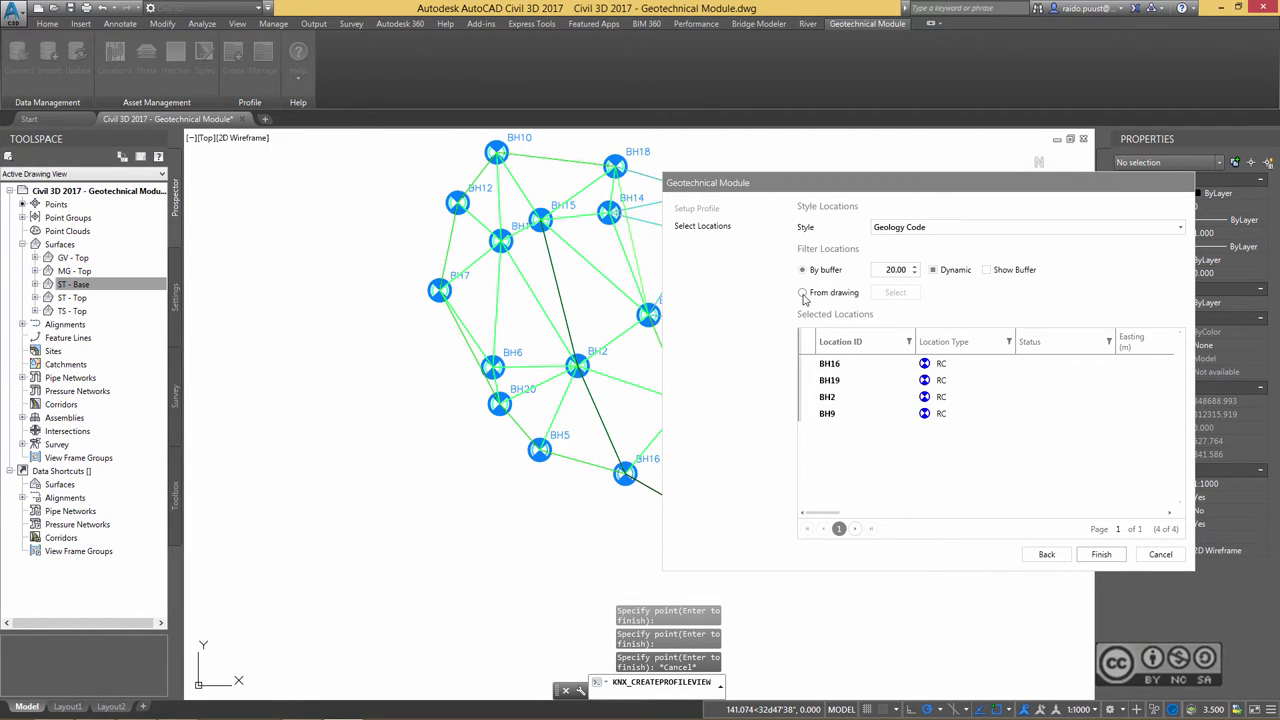
{"action": "left_click", "coordinate": [885, 272]}
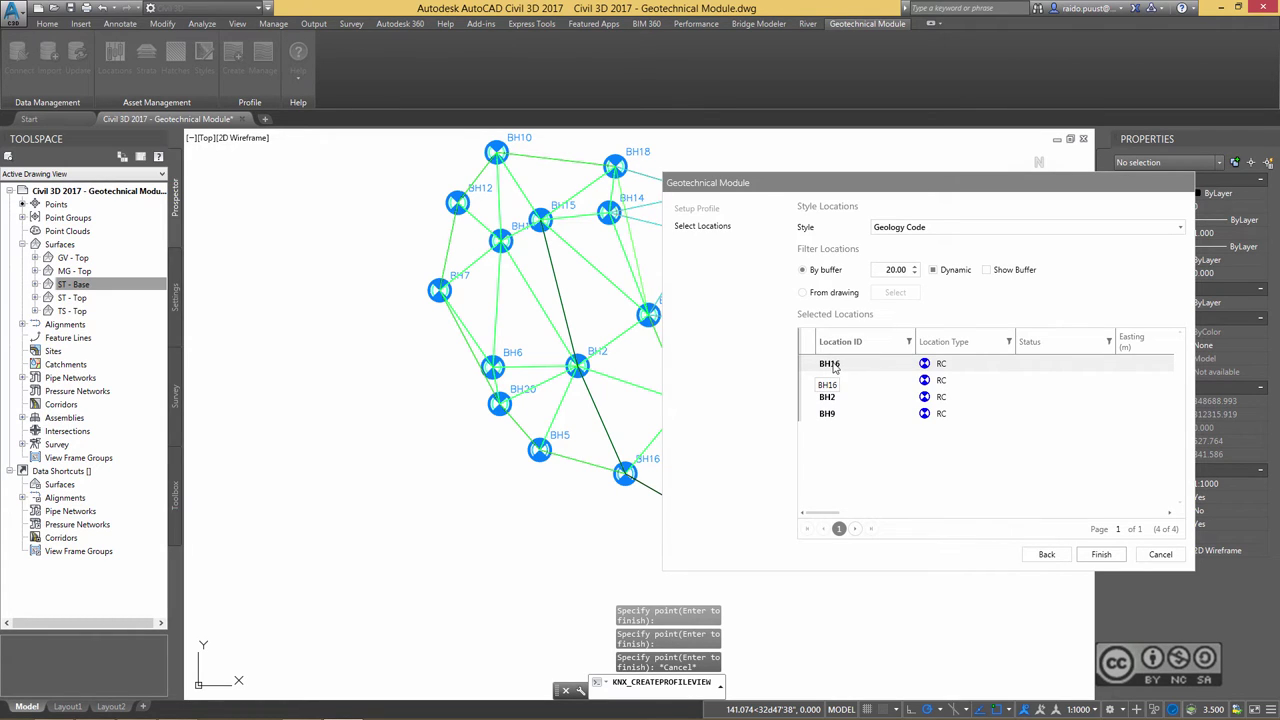
{"action": "double_click", "coordinate": [893, 271]}
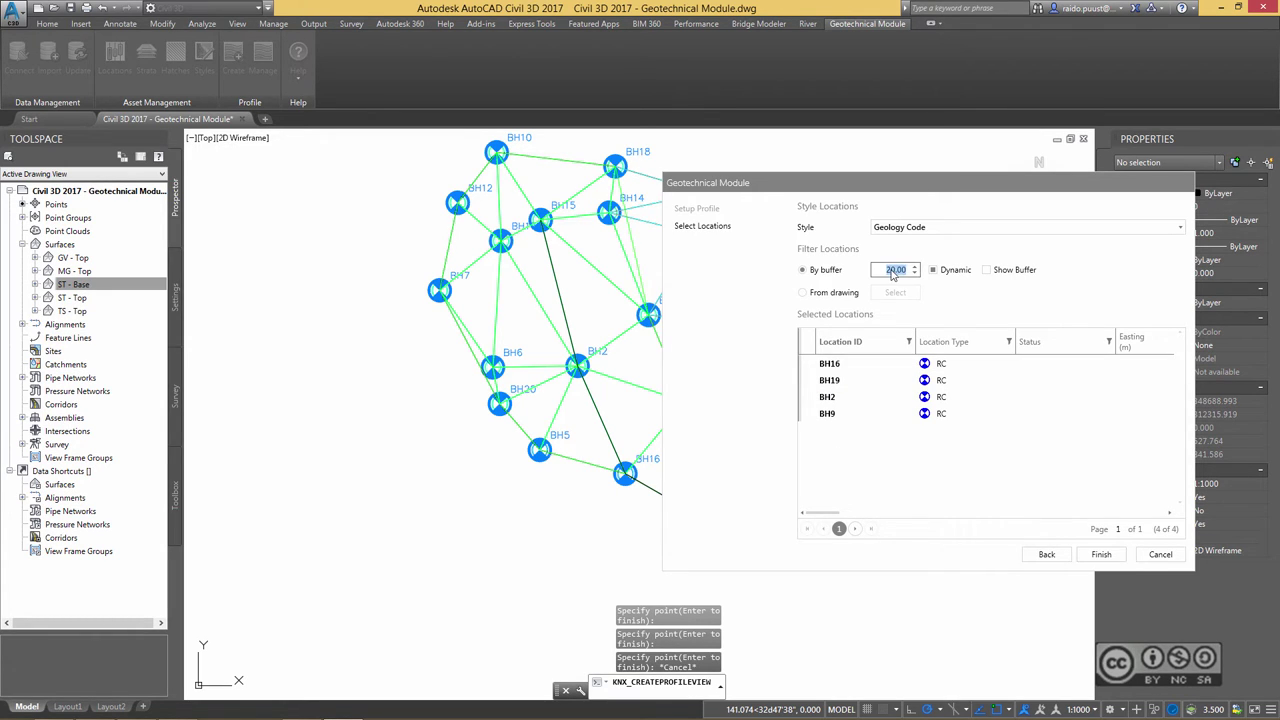
{"action": "type", "text": "100"}
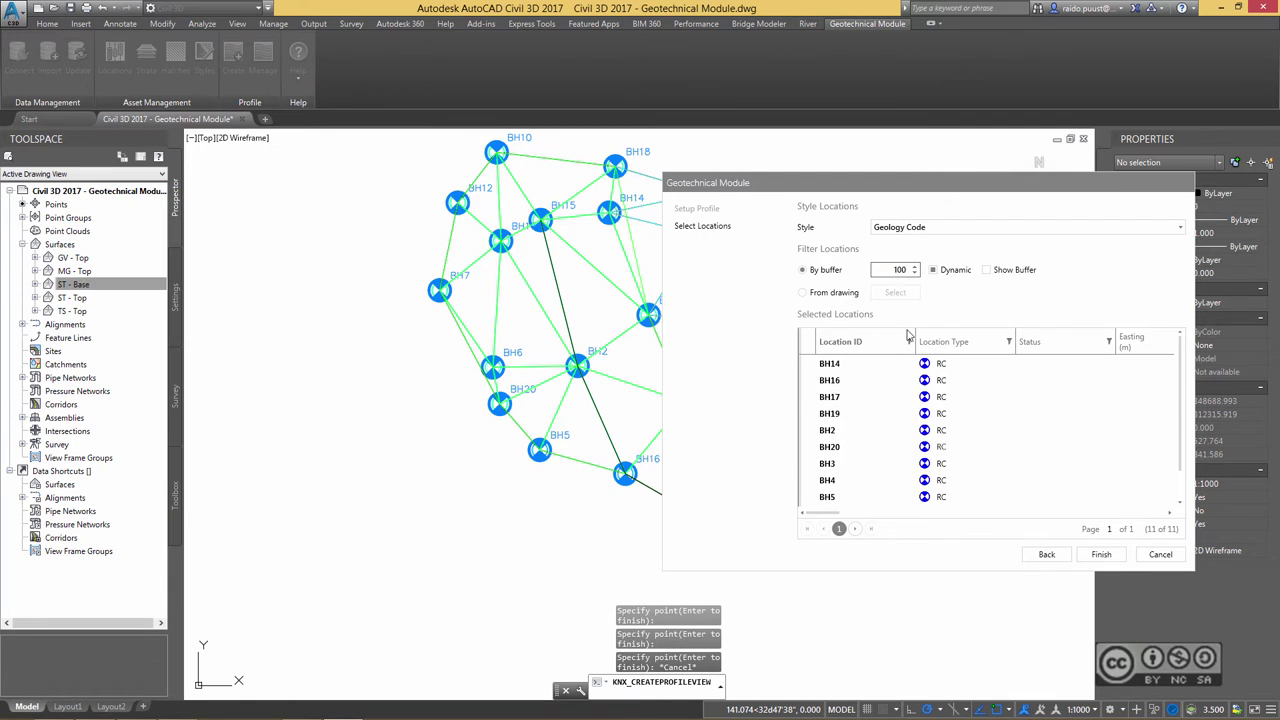
{"action": "double_click", "coordinate": [901, 270]}
{"action": "type", "text": "20"}
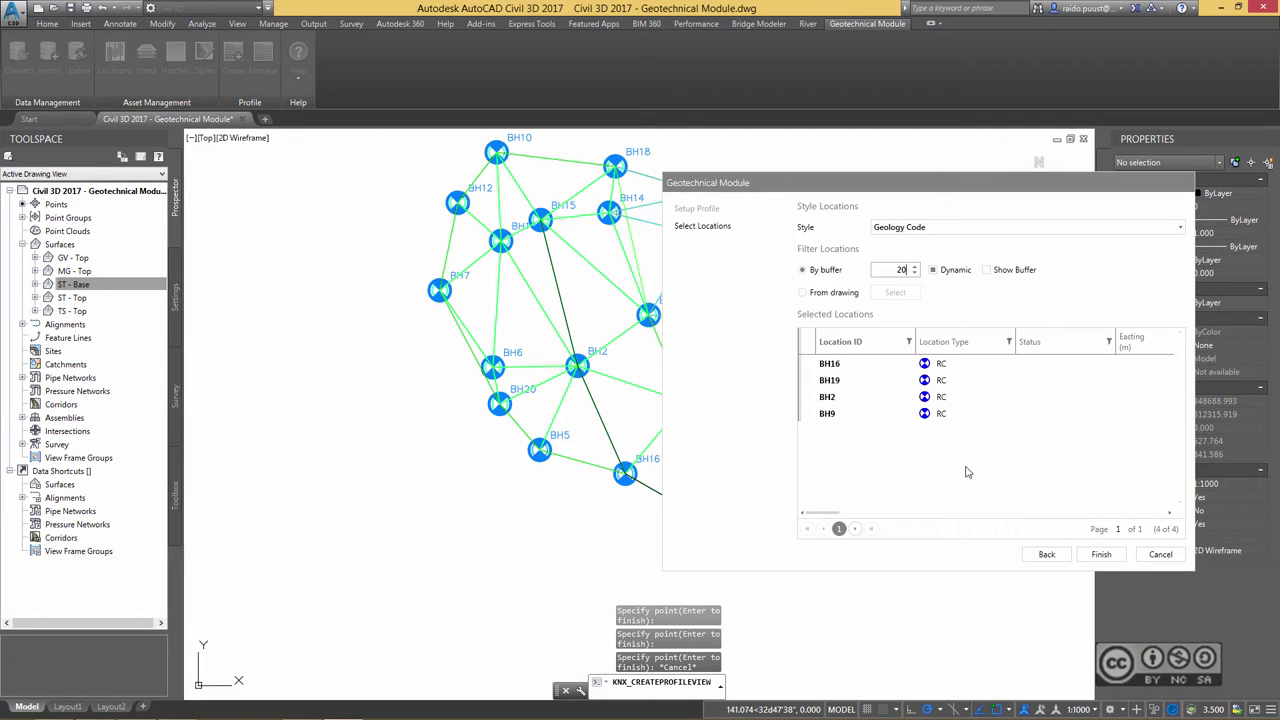
{"action": "left_click", "coordinate": [1101, 554]}
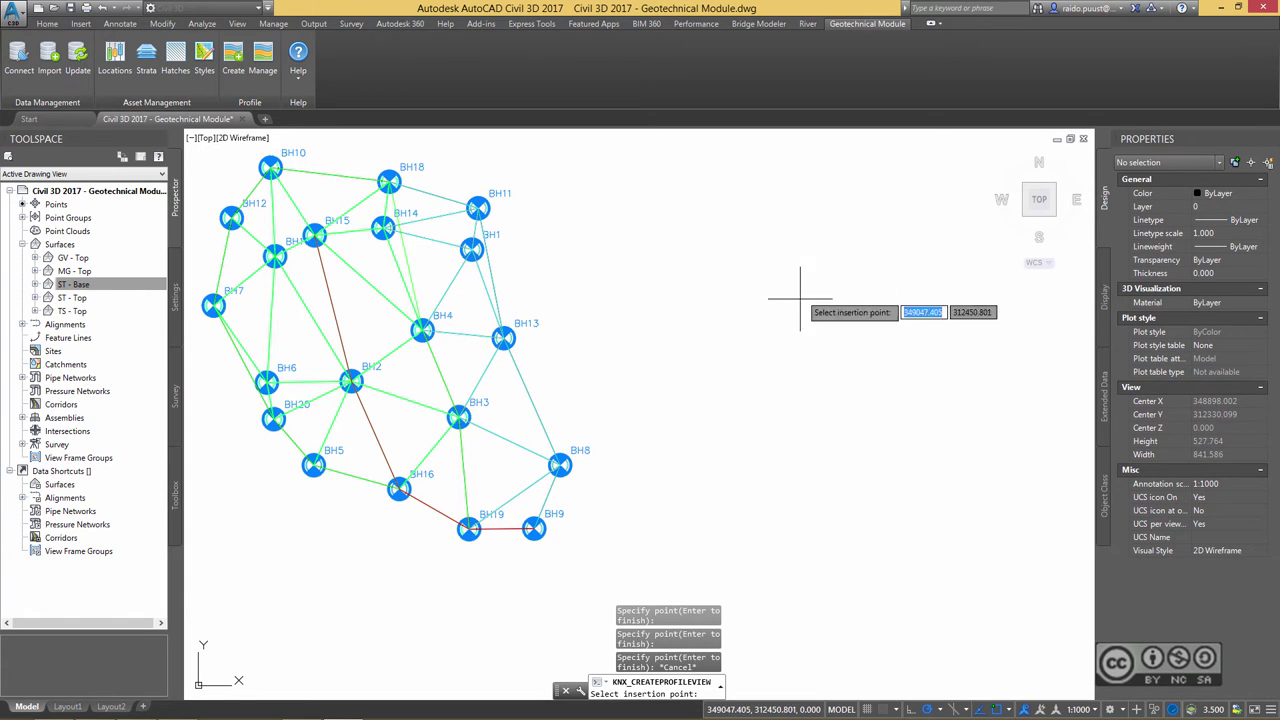
- Place Profile View 1 for Alignment - 1, zoom in to inspect borehole BH2, then zoom back out
{"action": "middle_click_drag", "start_coordinate": [781, 309], "coordinate": [757, 317]}
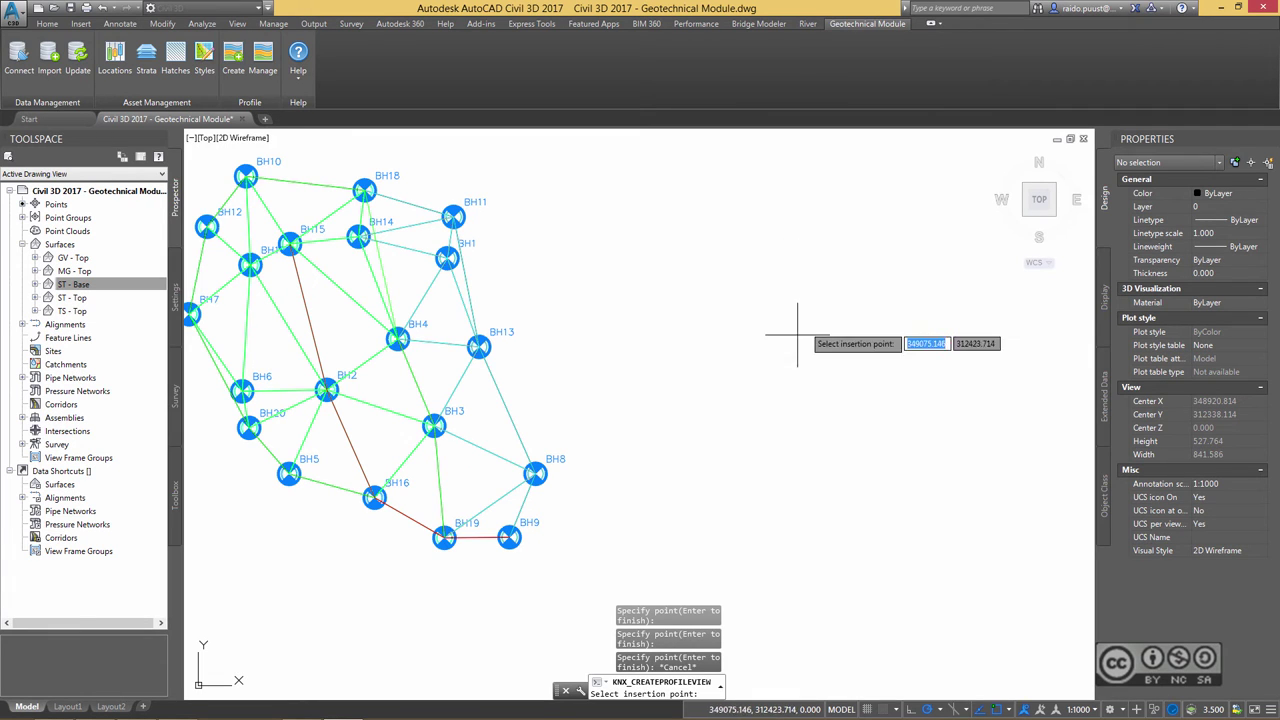
{"action": "left_click", "coordinate": [807, 275]}
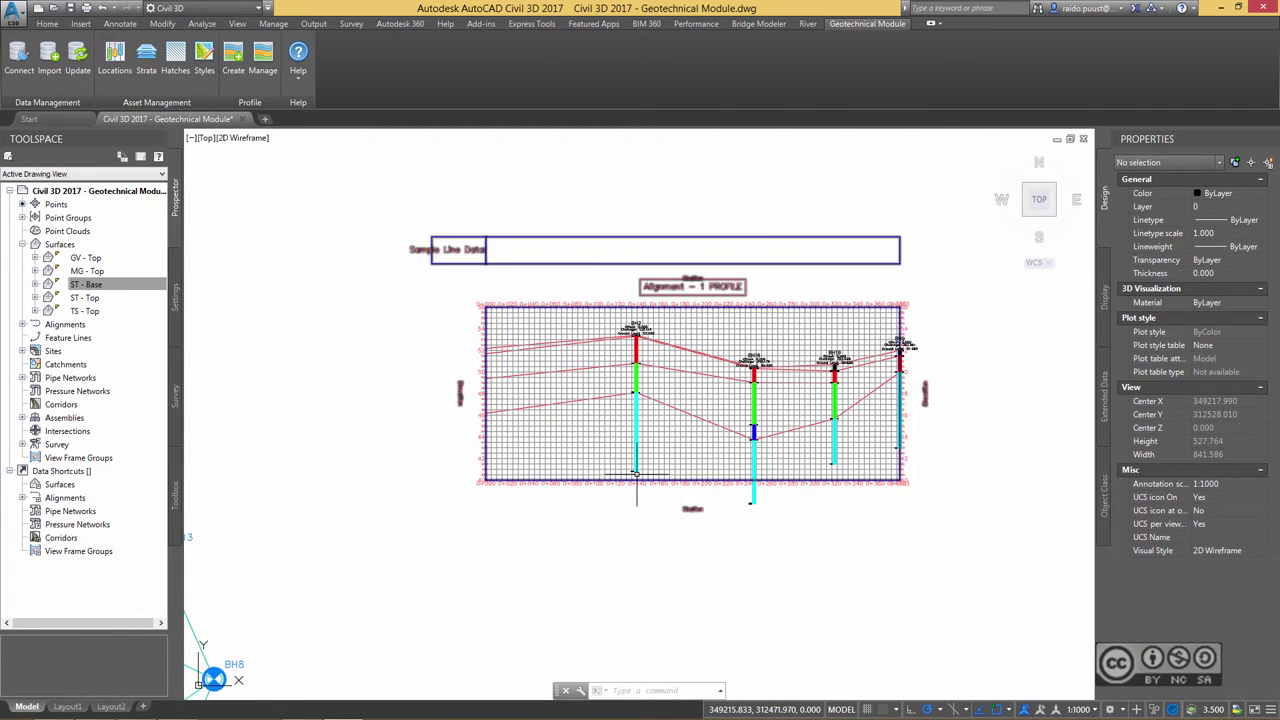
{"action": "scroll", "coordinate": [637, 355], "scroll_direction": "up", "scroll_amount": 4}
{"action": "scroll", "coordinate": [637, 355], "scroll_direction": "up", "scroll_amount": 2}
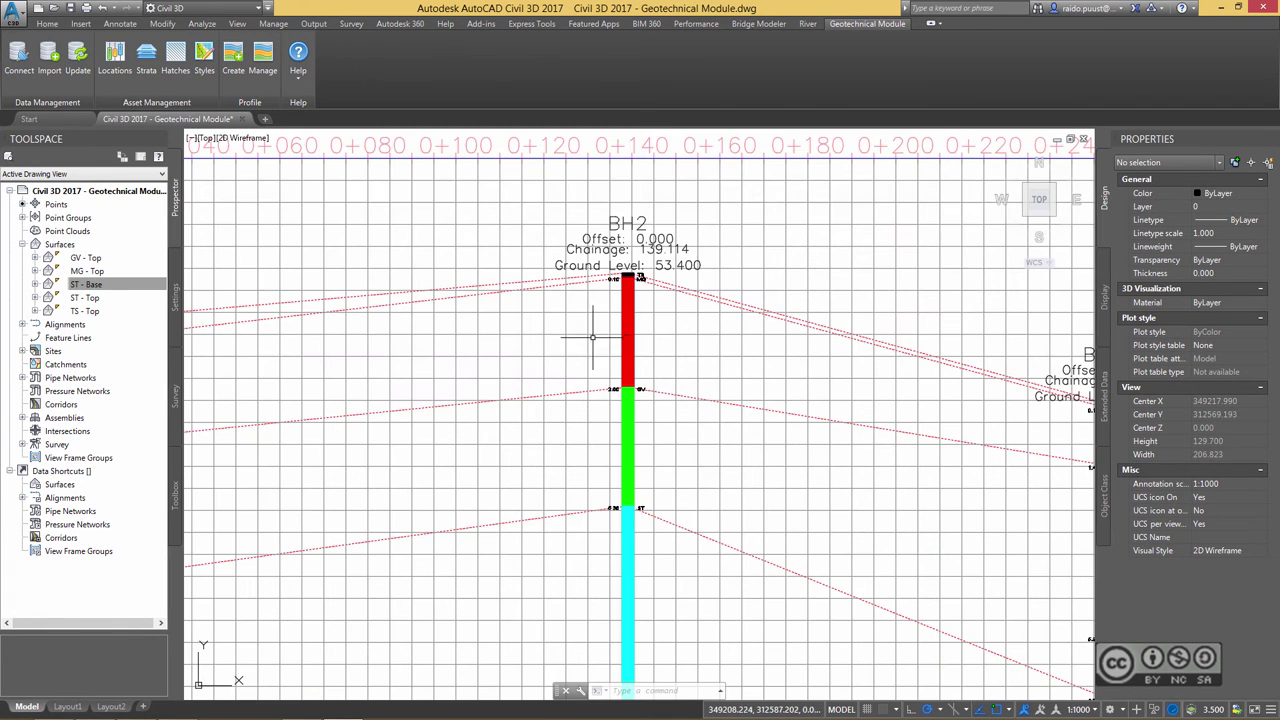
{"action": "middle_click_drag", "start_coordinate": [657, 329], "coordinate": [693, 225]}
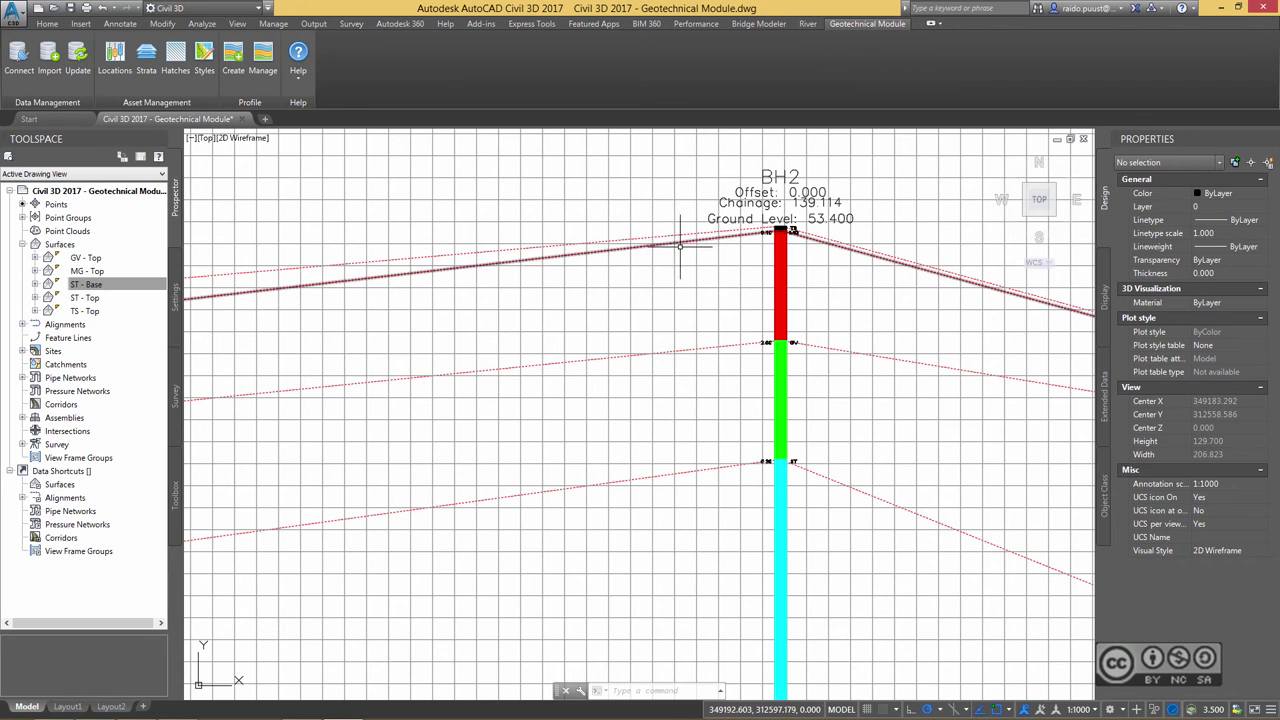
{"action": "scroll", "coordinate": [669, 436], "scroll_direction": "down", "scroll_amount": 4}
{"action": "scroll", "coordinate": [381, 400], "scroll_direction": "down", "scroll_amount": 2}
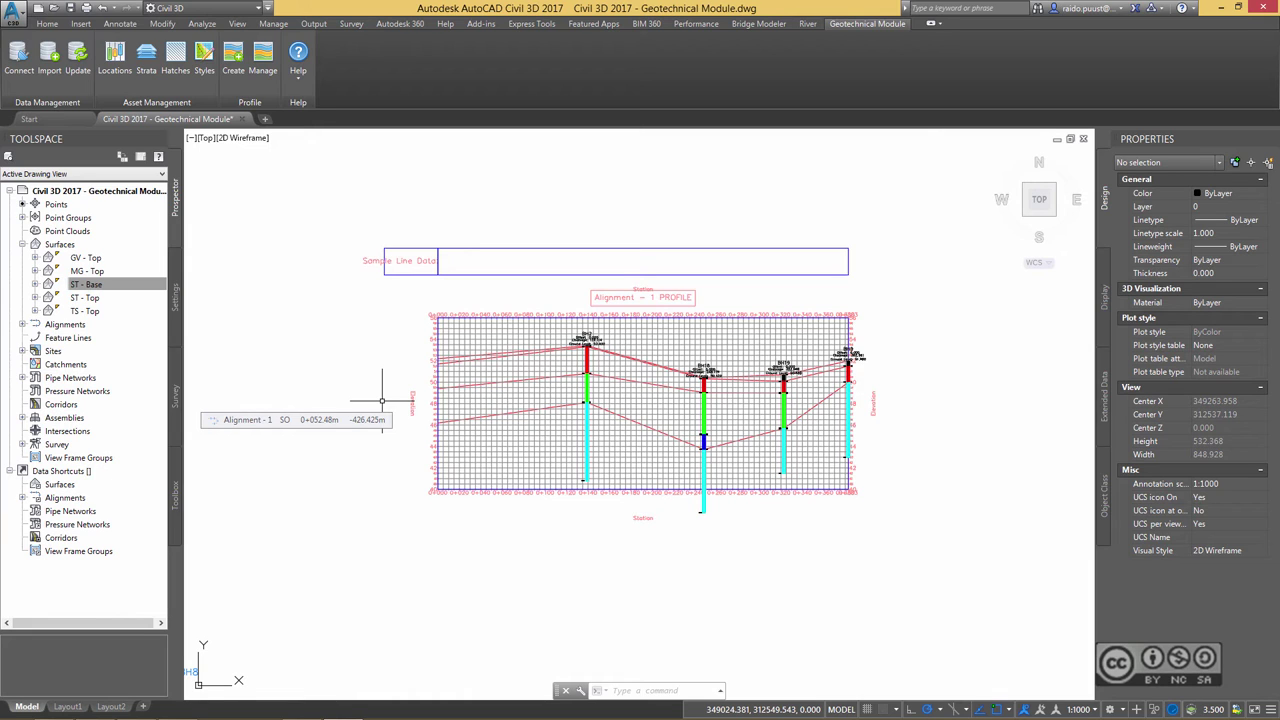
{"action": "left_click", "coordinate": [848, 357]}
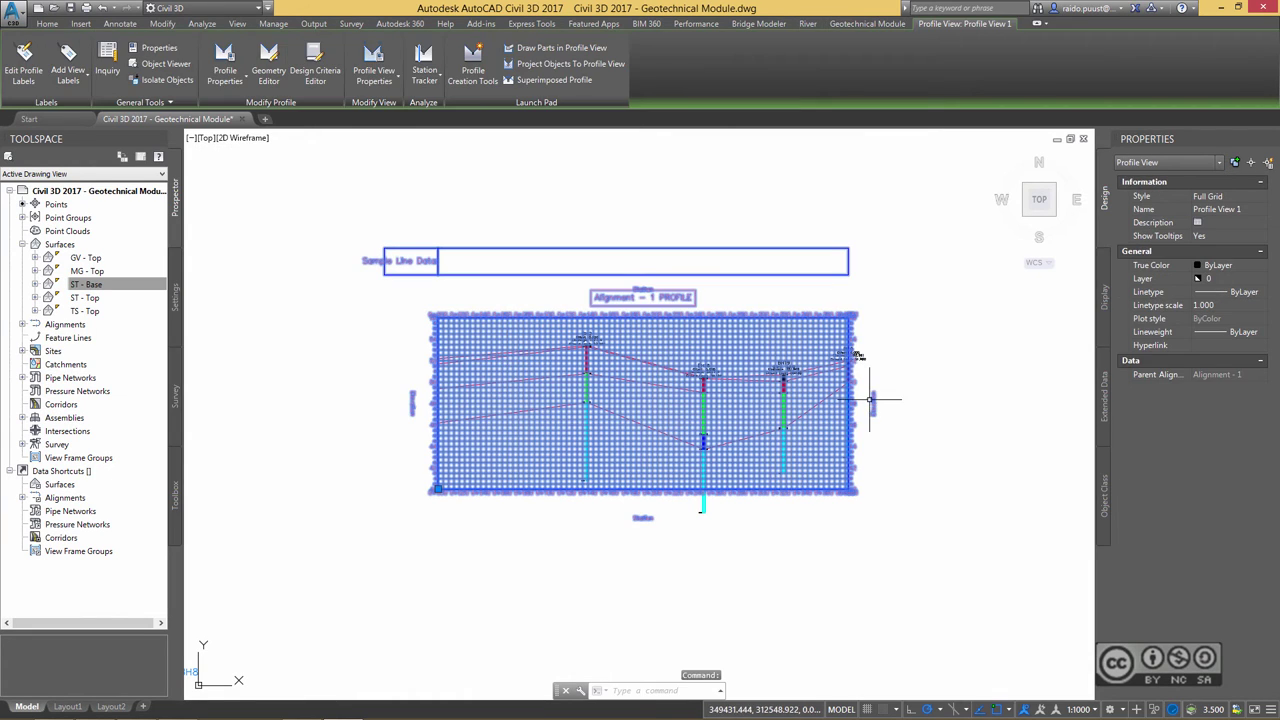
- In Profile View Properties, copy the TS - Top profile's style and rename it Existing Ground Profile - TS-Top
{"action": "right_click", "coordinate": [518, 196]}
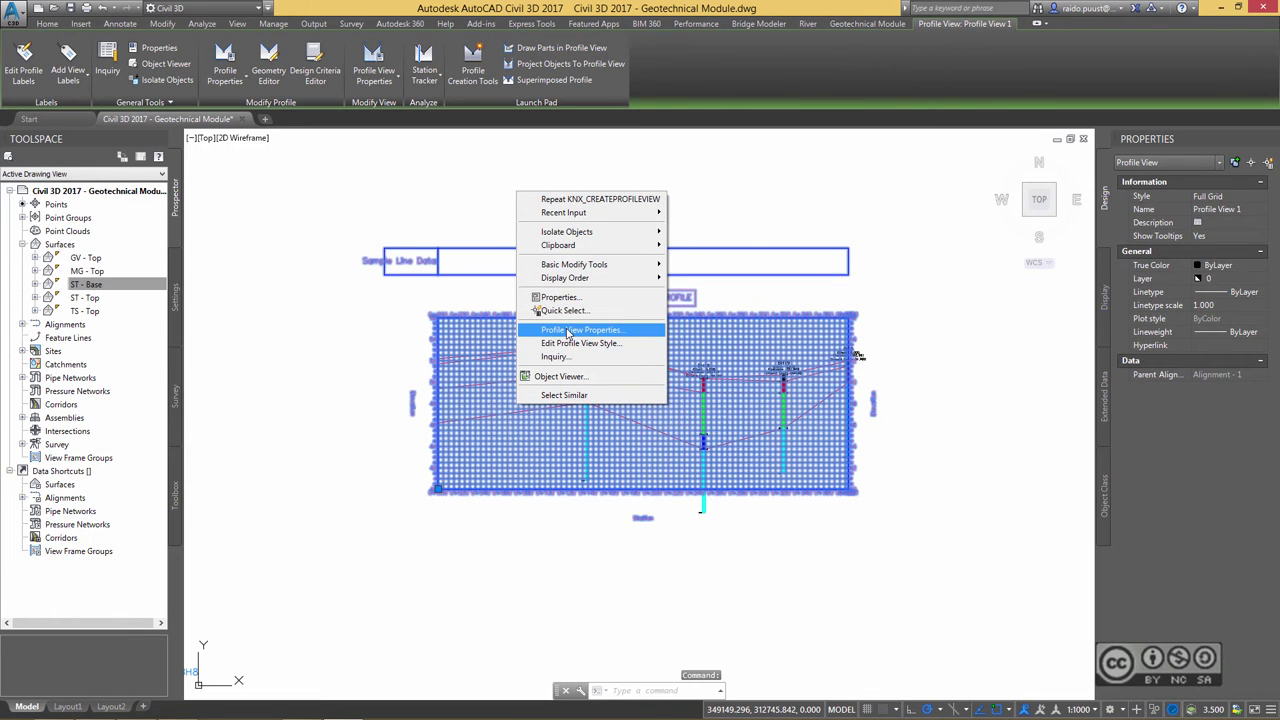
{"action": "left_click", "coordinate": [569, 332]}
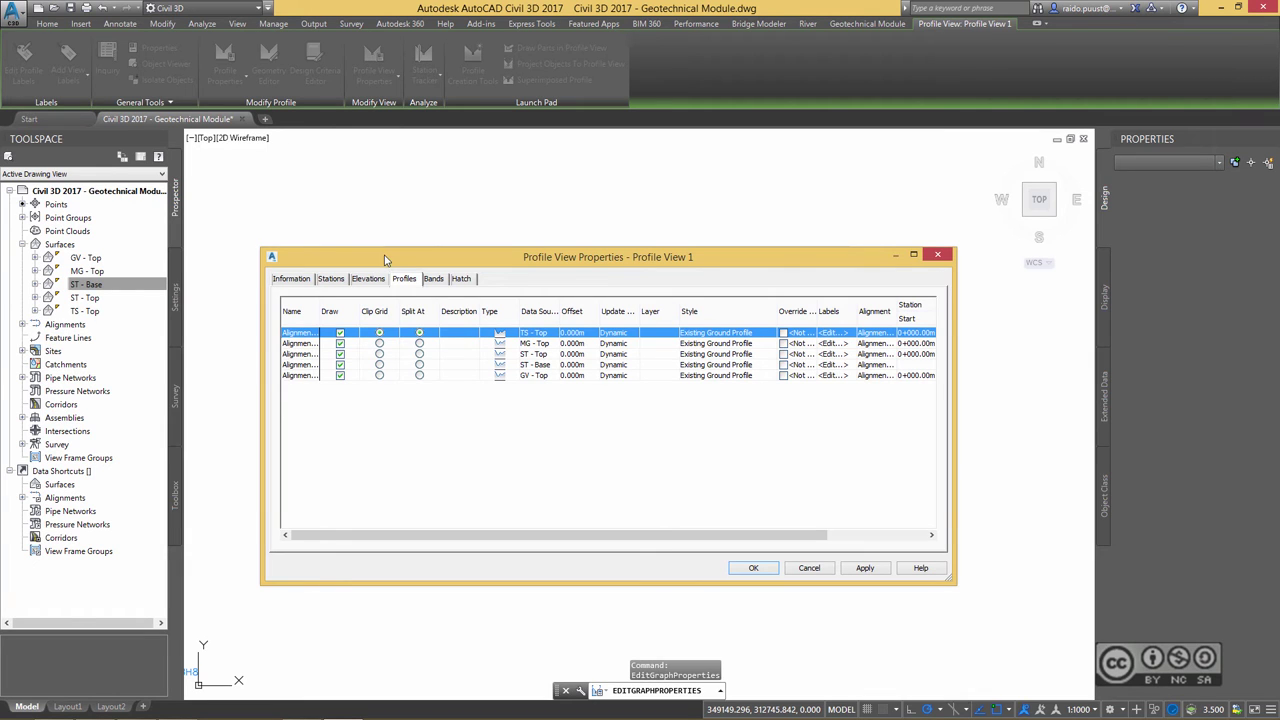
{"action": "mouse_move", "coordinate": [385, 259]}
{"action": "left_mouse_down"}
{"action": "mouse_move", "coordinate": [405, 260]}
{"action": "mouse_move", "coordinate": [417, 428]}
{"action": "left_mouse_up"}
{"action": "left_click_drag", "start_coordinate": [601, 431], "coordinate": [599, 389]}
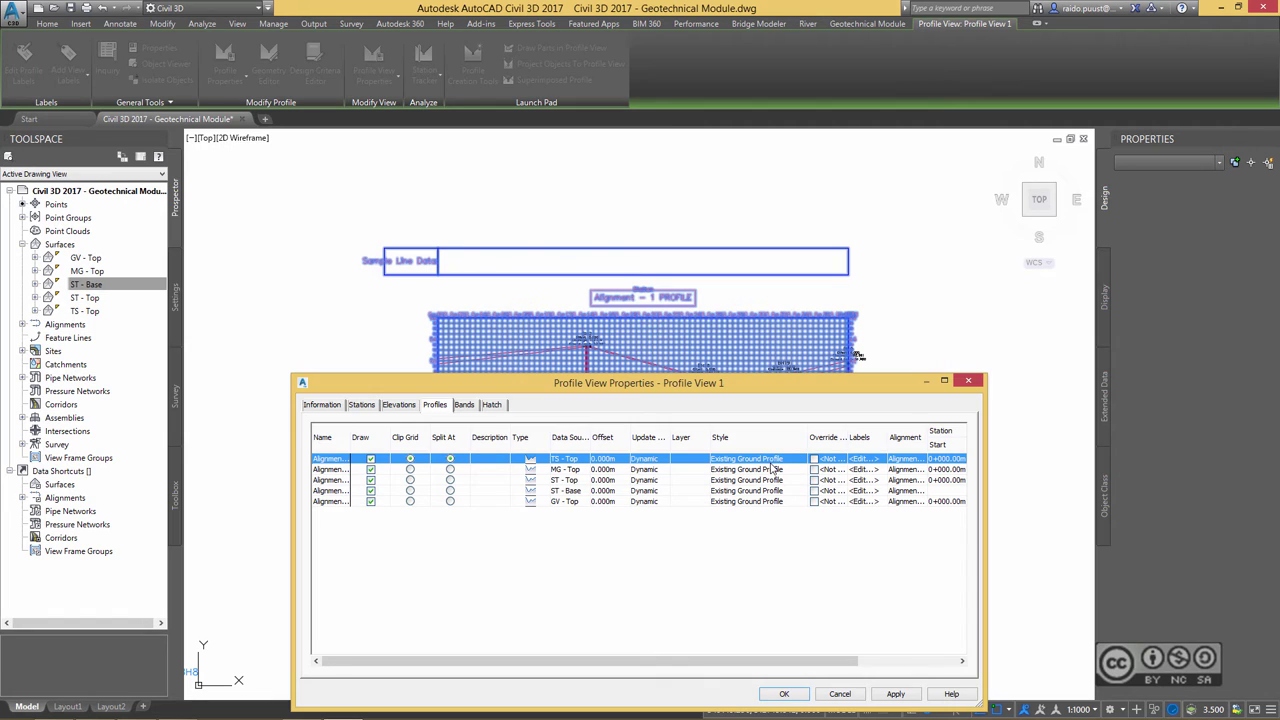
{"action": "left_click", "coordinate": [777, 469]}
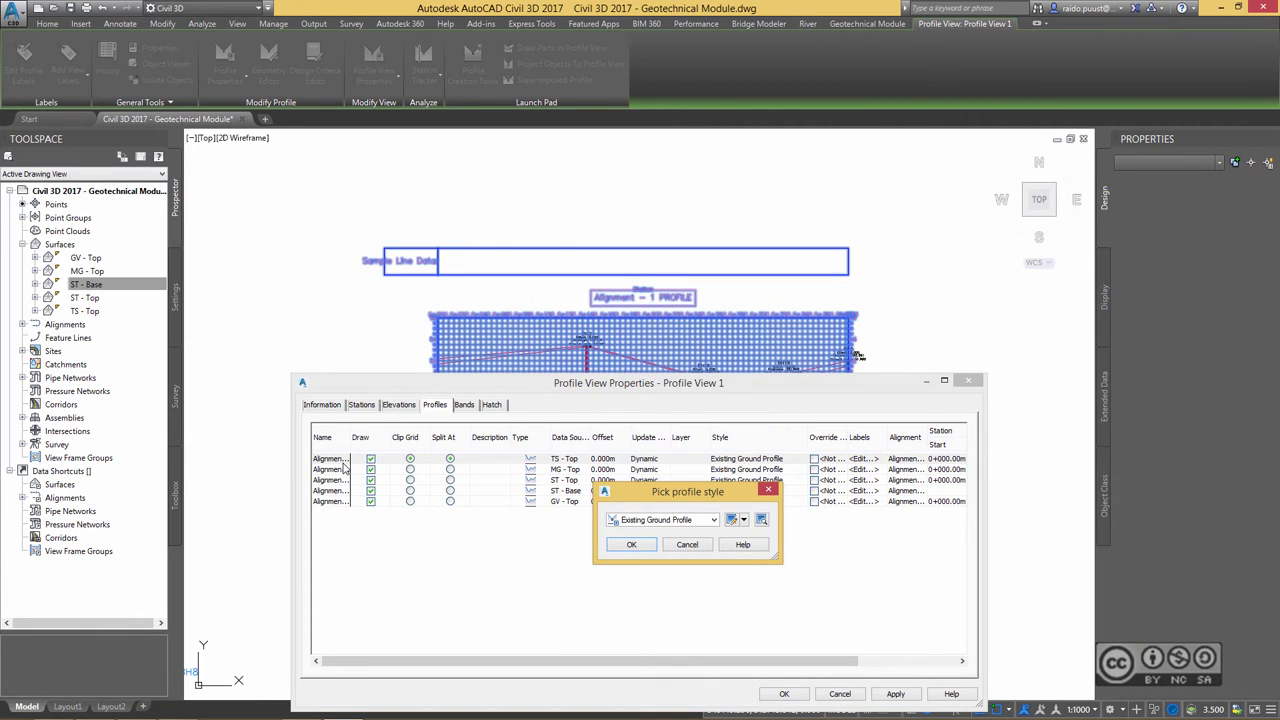
{"action": "left_click", "coordinate": [743, 520]}
{"action": "left_click", "coordinate": [789, 550]}
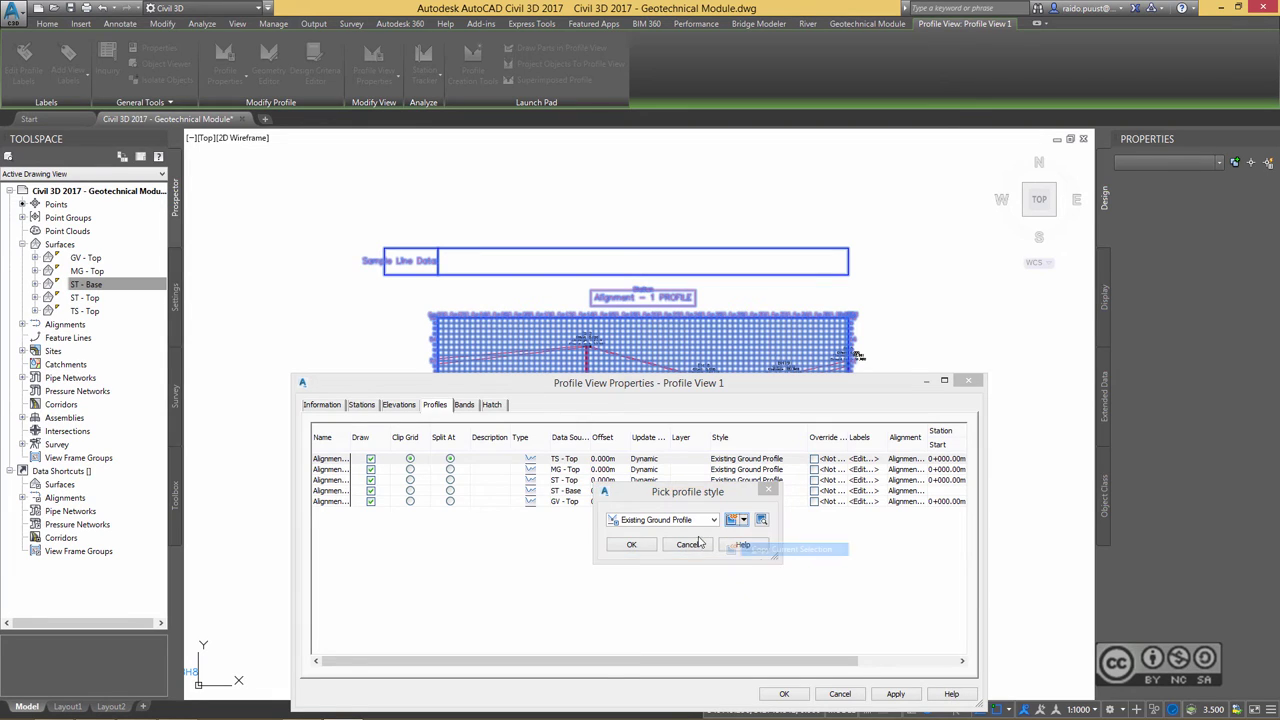
{"action": "double_click", "coordinate": [614, 394]}
{"action": "type", "text": "- TS-Top"}
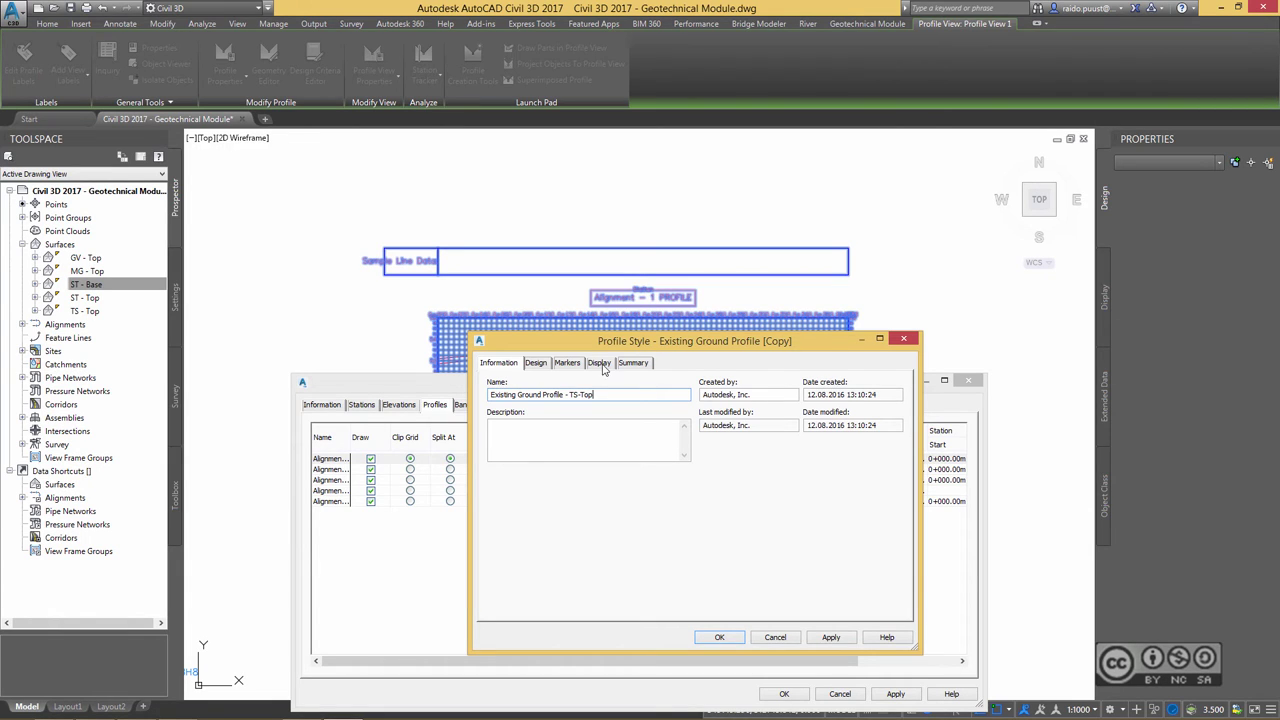
- Set the new style's profile line colour to green (index 103) and save the style
{"action": "left_click", "coordinate": [599, 363]}
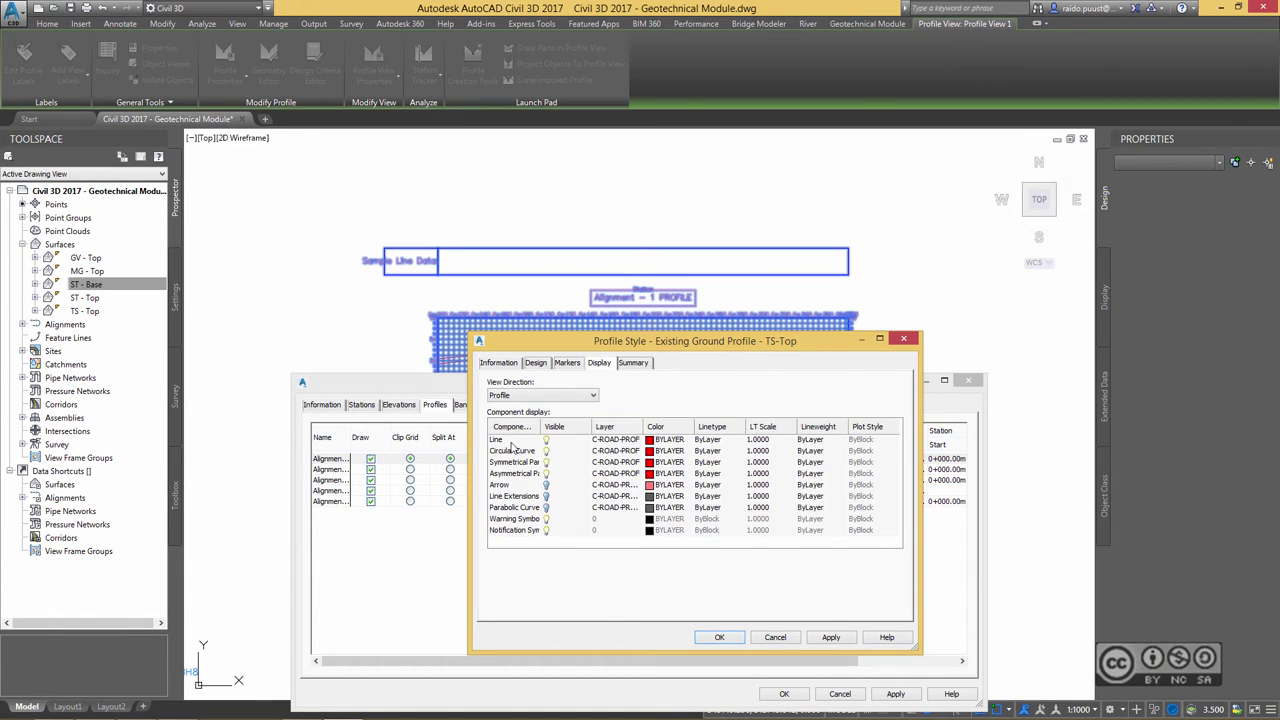
{"action": "left_click", "coordinate": [651, 441]}
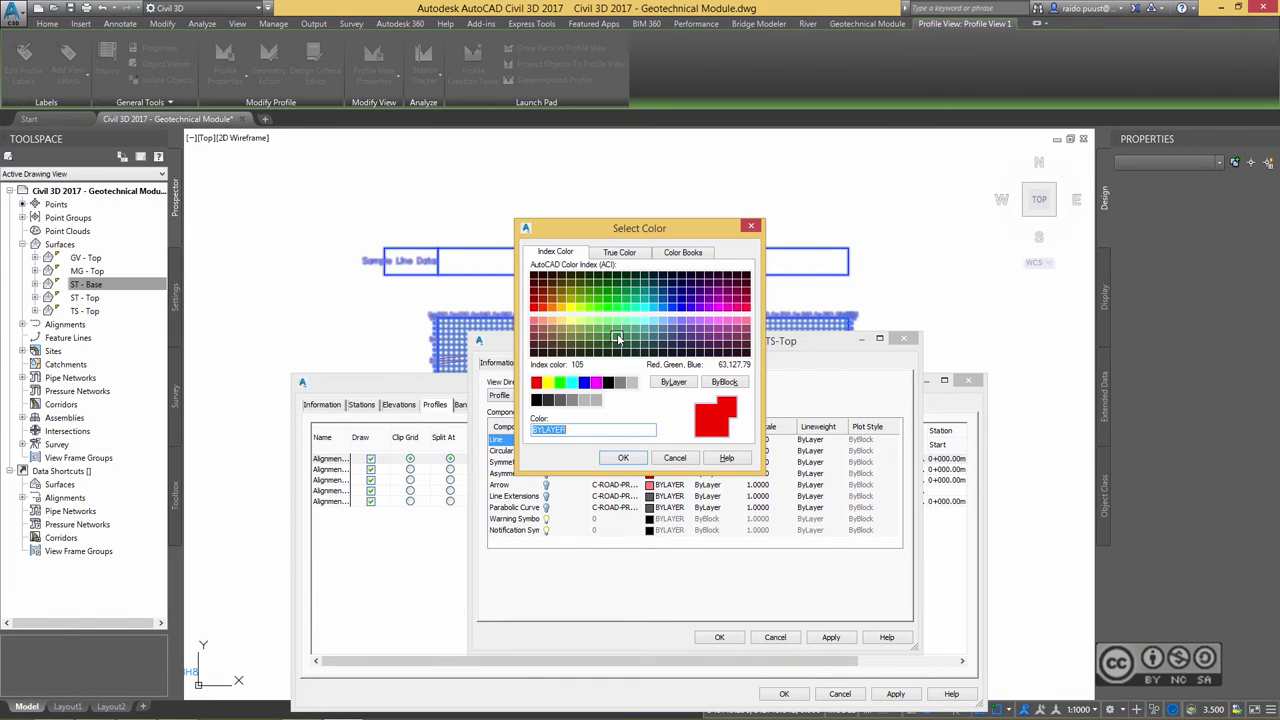
{"action": "left_click", "coordinate": [610, 331]}
{"action": "left_click", "coordinate": [623, 457]}
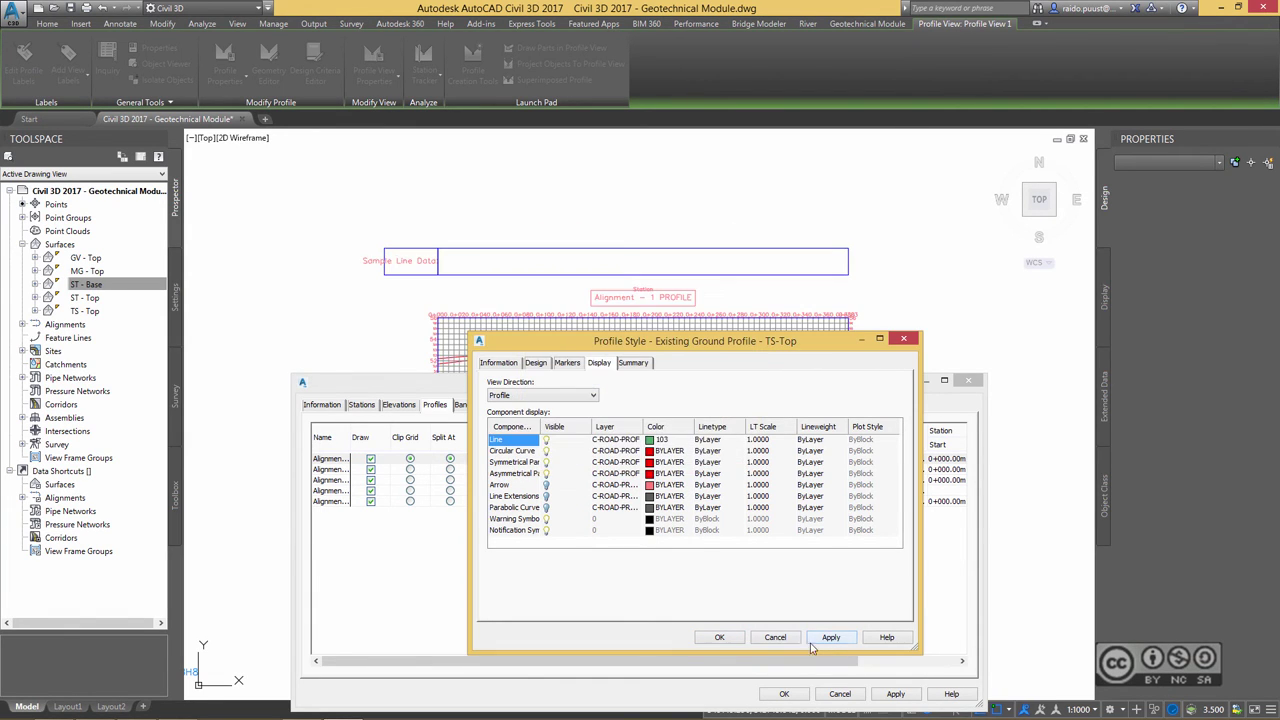
{"action": "left_click", "coordinate": [719, 637]}
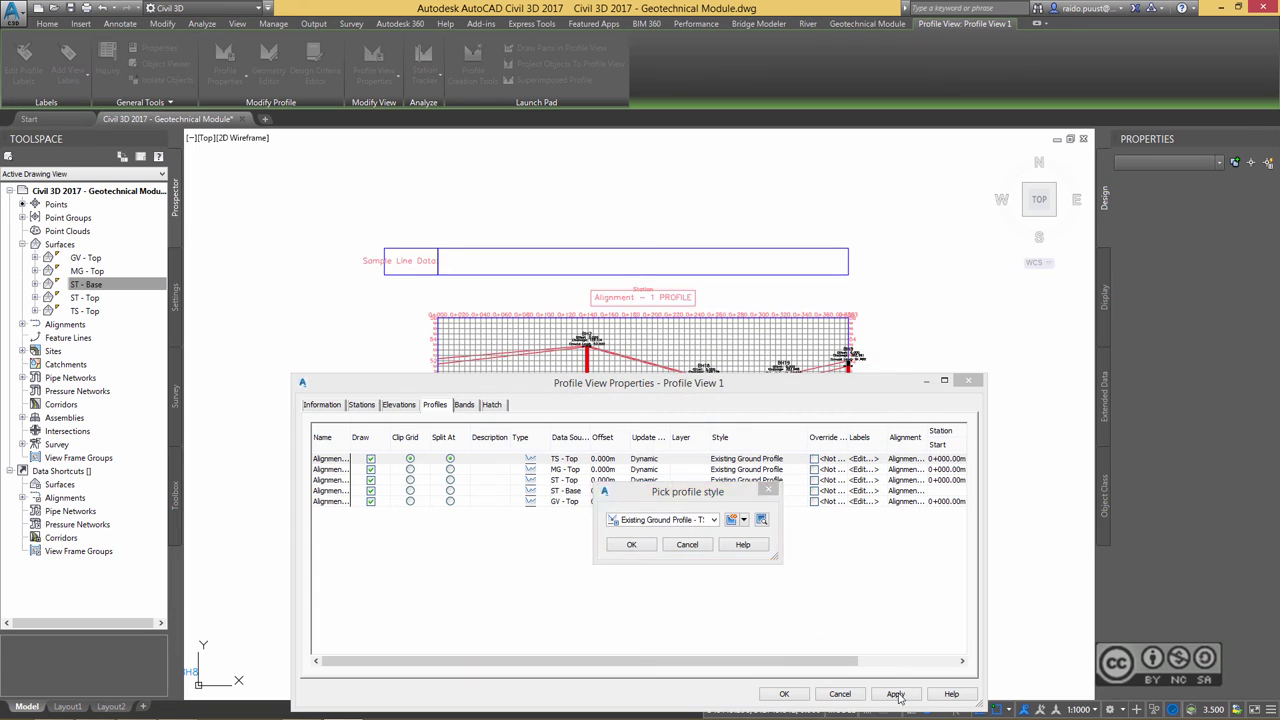
- Assign Existing Ground Profile - TS-Top to the TS - Top profile and apply it to the profile view
{"action": "left_click", "coordinate": [633, 548]}
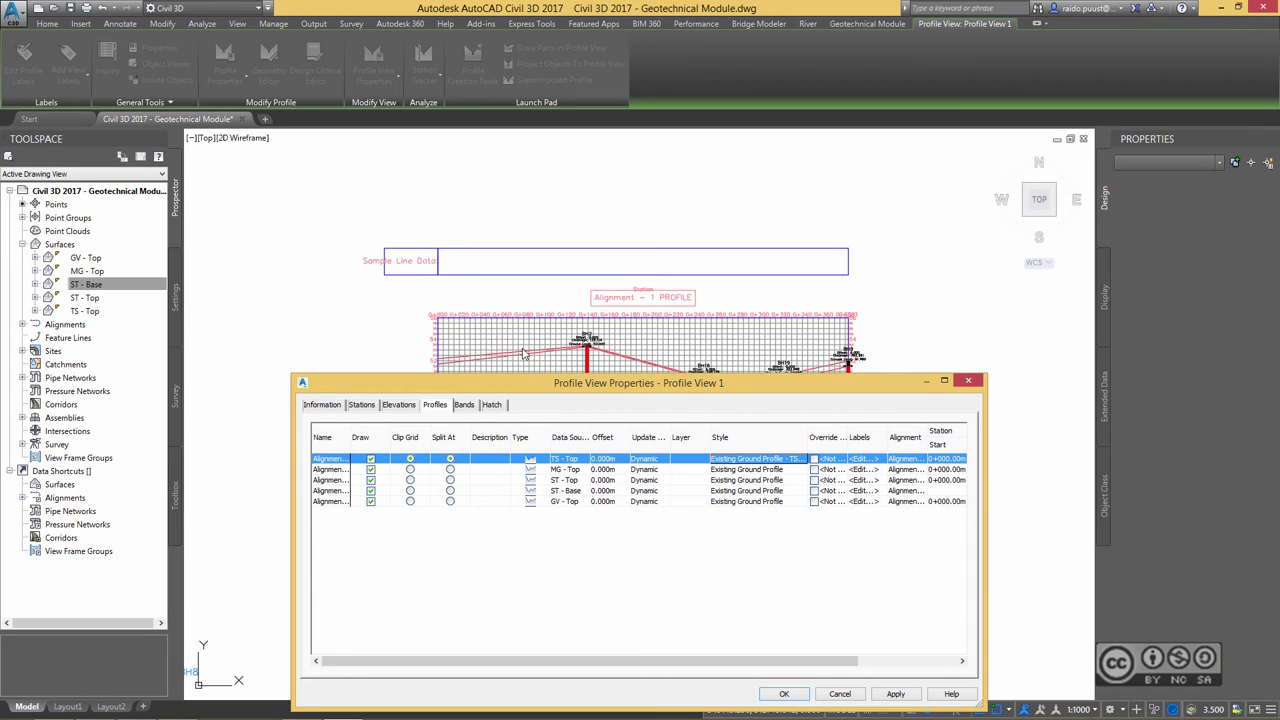
{"action": "left_click", "coordinate": [895, 693]}
{"action": "left_click", "coordinate": [784, 693]}
{"action": "scroll", "coordinate": [540, 340], "scroll_direction": "up", "scroll_amount": 2}
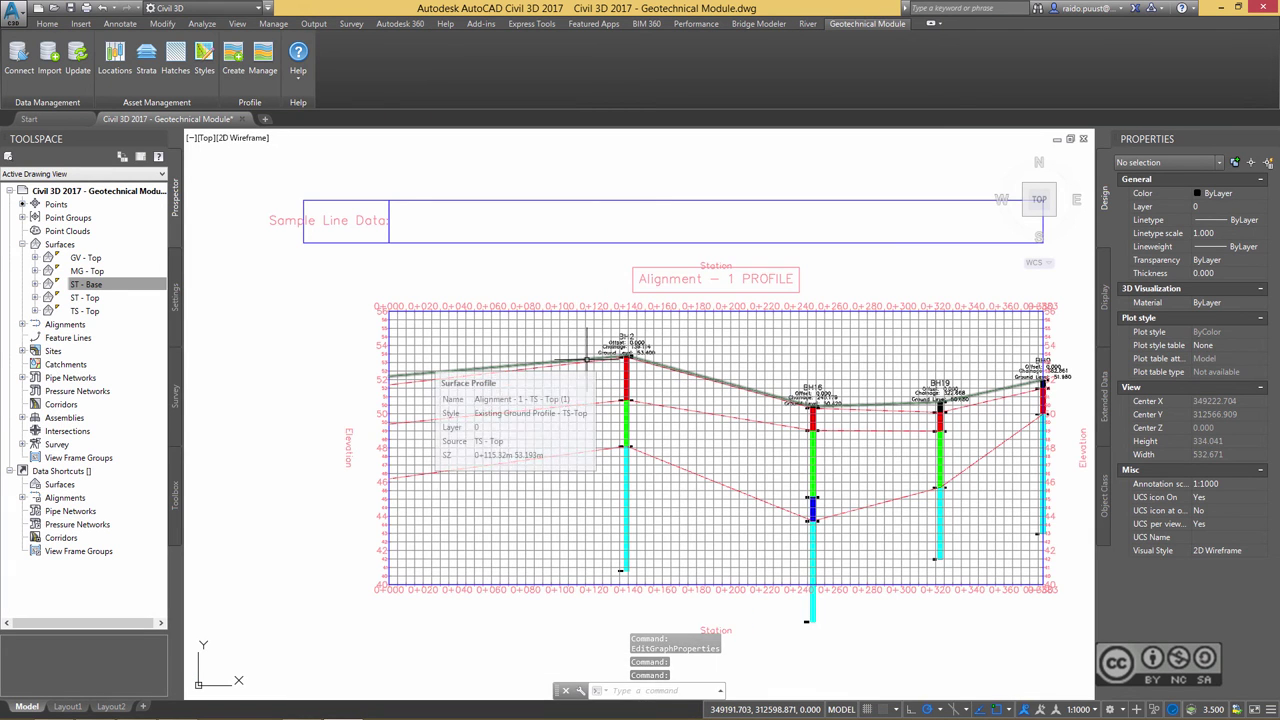
{"action": "scroll", "coordinate": [586, 358], "scroll_direction": "up", "scroll_amount": 8}
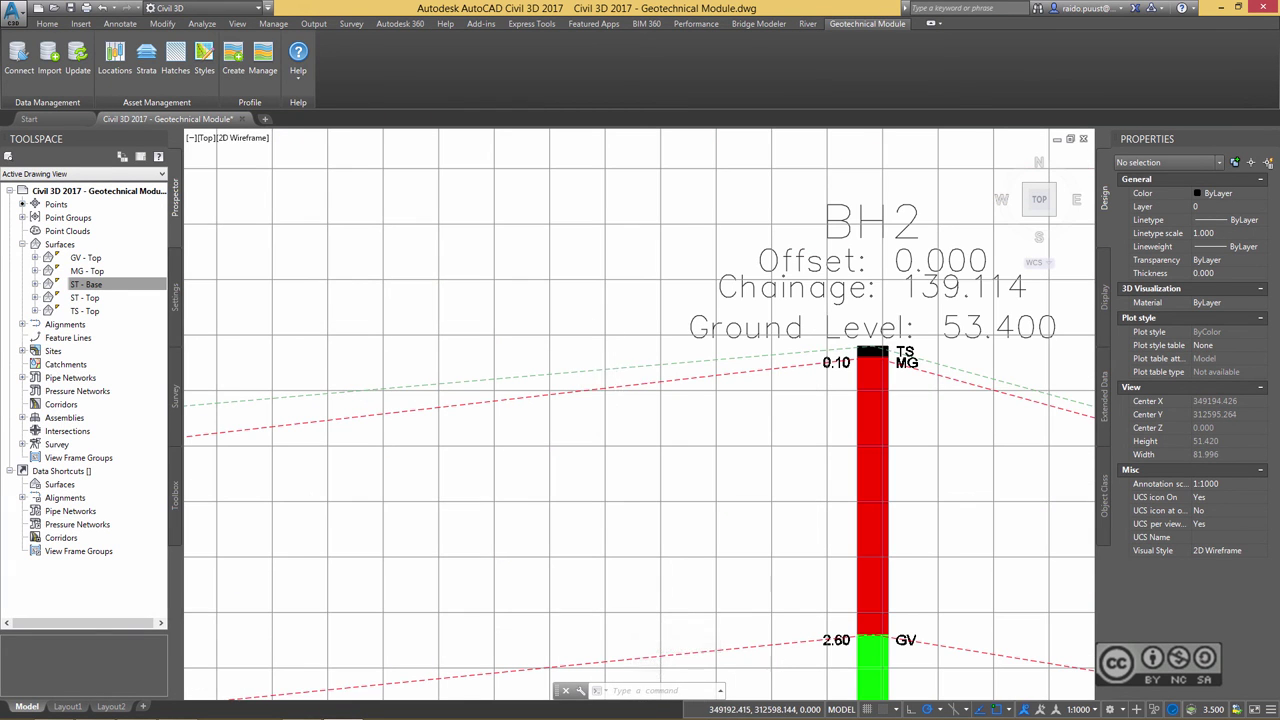
{"action": "scroll", "coordinate": [640, 350], "scroll_direction": "up", "scroll_amount": 3}
{"action": "scroll", "coordinate": [657, 360], "scroll_direction": "down", "scroll_amount": 1}
{"action": "scroll", "coordinate": [461, 263], "scroll_direction": "down", "scroll_amount": 10}
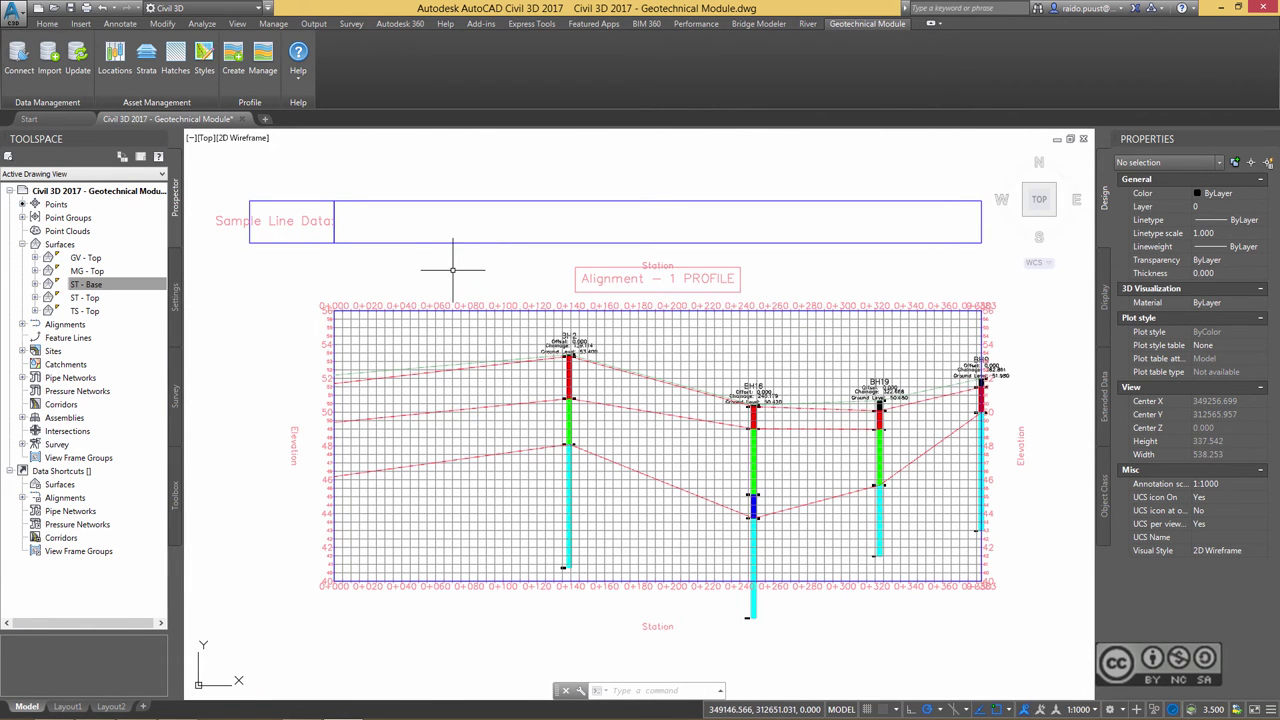
- Pan from the profile view to the borehole plan and select the red Alignment - 1
{"action": "scroll", "coordinate": [457, 271], "scroll_direction": "down", "scroll_amount": 2}
{"action": "middle_click_drag", "start_coordinate": [337, 376], "coordinate": [414, 381]}
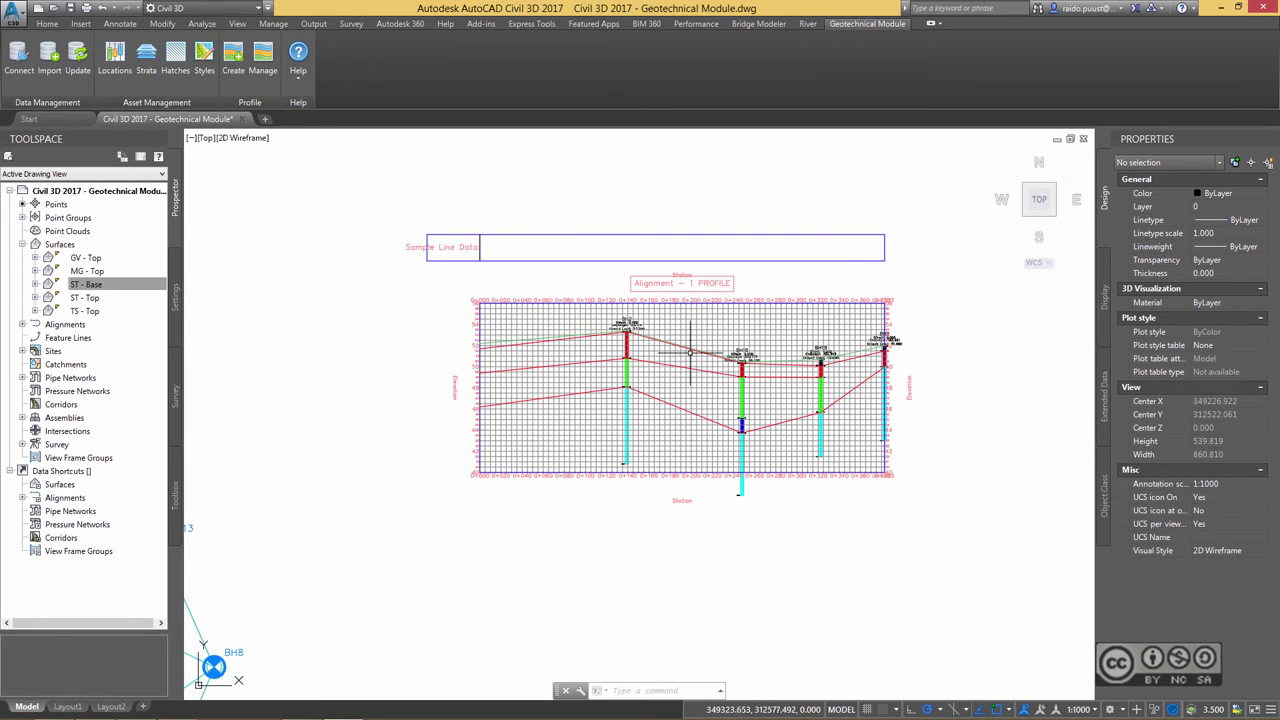
{"action": "middle_click_drag", "start_coordinate": [435, 429], "coordinate": [661, 330]}
{"action": "scroll", "coordinate": [405, 402], "scroll_direction": "down", "scroll_amount": 2}
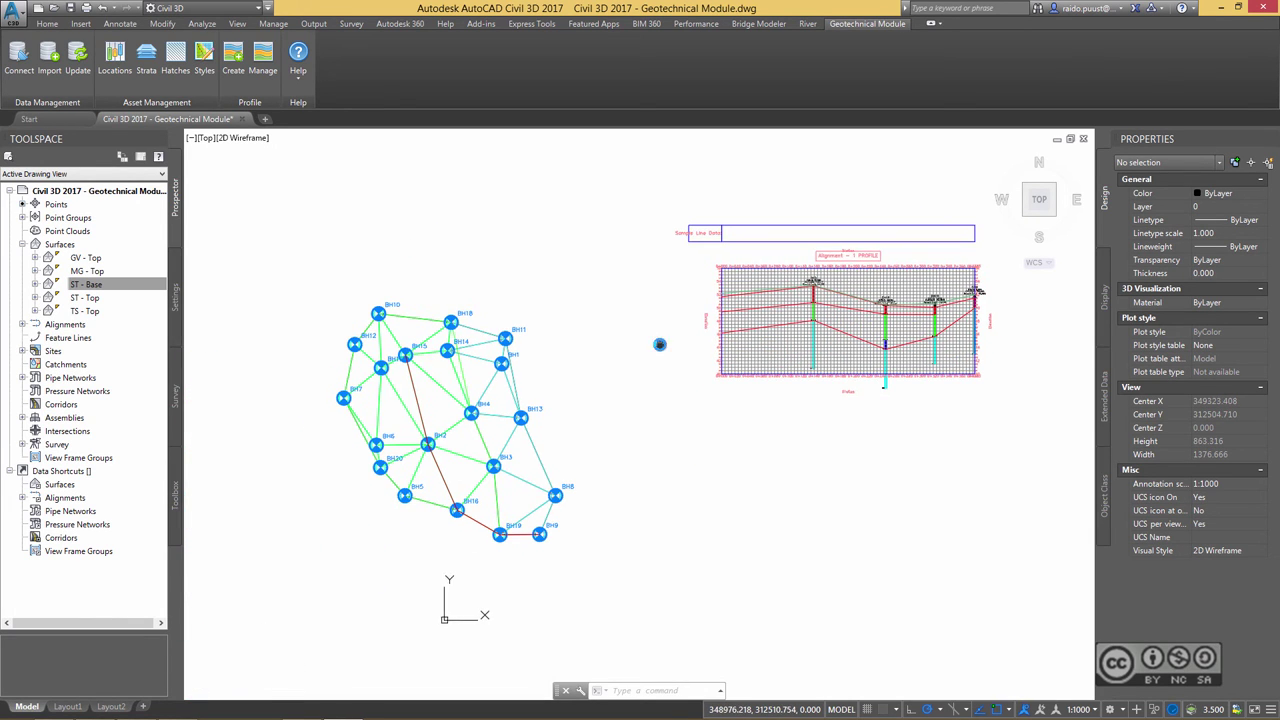
{"action": "scroll", "coordinate": [425, 395], "scroll_direction": "up", "scroll_amount": 3}
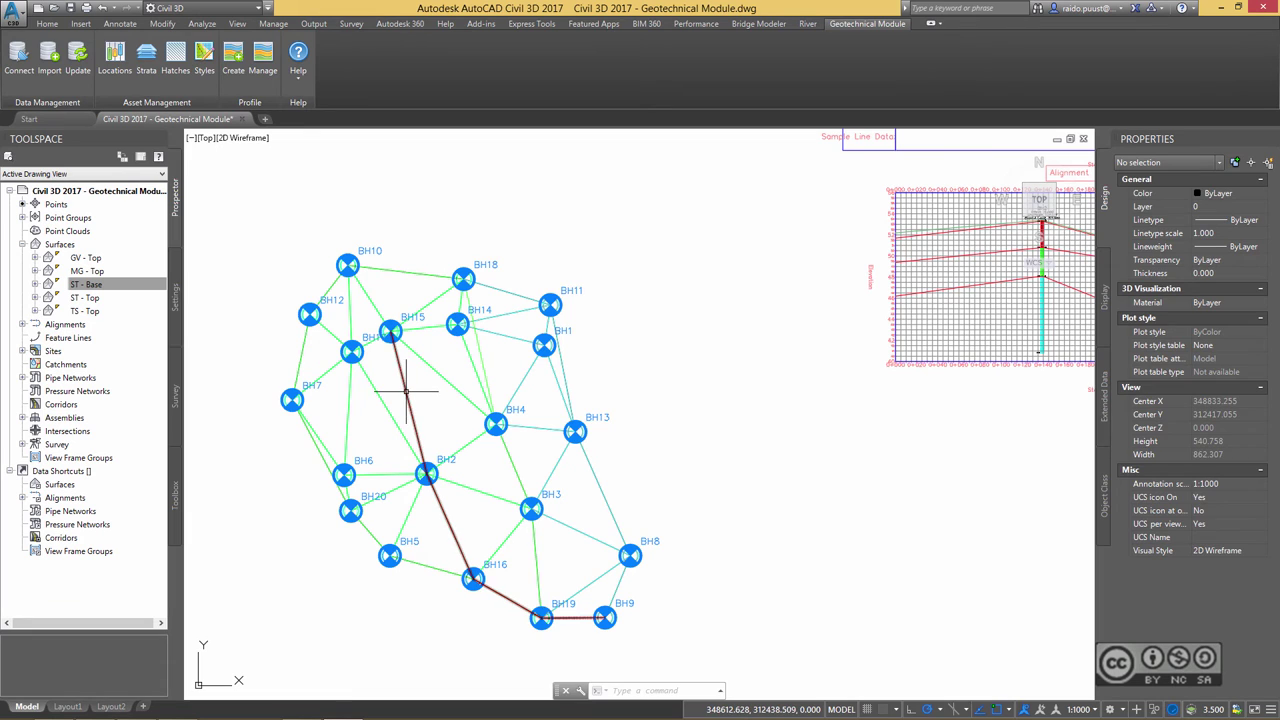
{"action": "left_click", "coordinate": [405, 388]}
{"action": "mouse_move", "coordinate": [449, 411]}
{"action": "middle_mouse_down"}
{"action": "mouse_move", "coordinate": [387, 379]}
{"action": "mouse_move", "coordinate": [356, 336]}
{"action": "middle_mouse_up"}
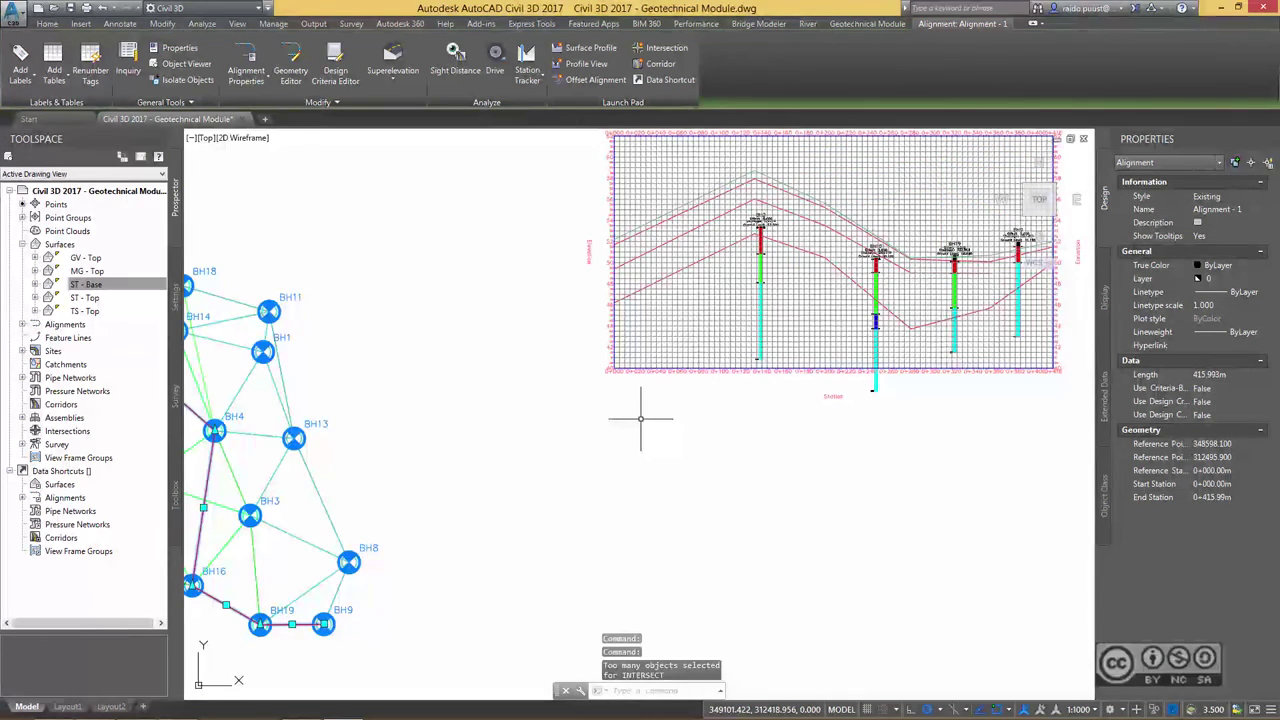
- Reframe the borehole network and reselect the alignment in the plan
{"action": "mouse_move", "coordinate": [700, 435]}
{"action": "middle_mouse_down"}
{"action": "mouse_move", "coordinate": [657, 471]}
{"action": "mouse_move", "coordinate": [678, 485]}
{"action": "middle_mouse_up"}
{"action": "key", "text": "Escape"}
{"action": "scroll", "coordinate": [690, 474], "scroll_direction": "down", "scroll_amount": 2}
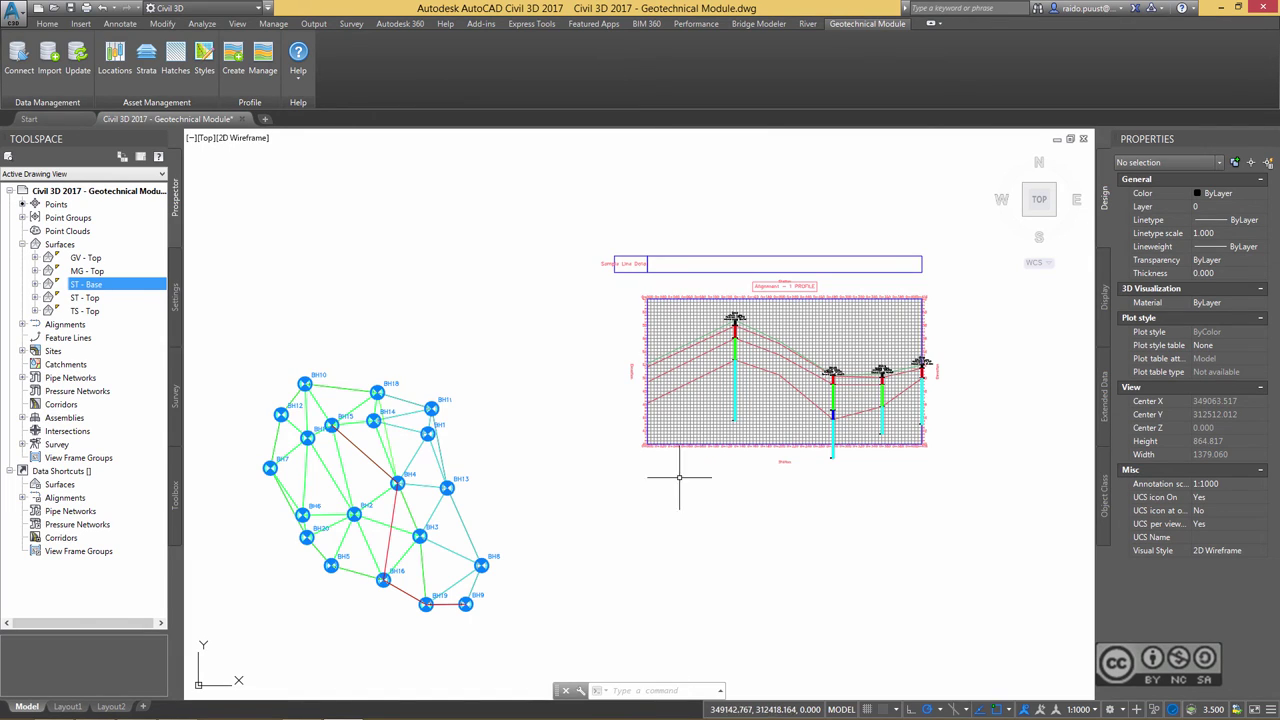
{"action": "scroll", "coordinate": [400, 380], "scroll_direction": "up", "scroll_amount": 3}
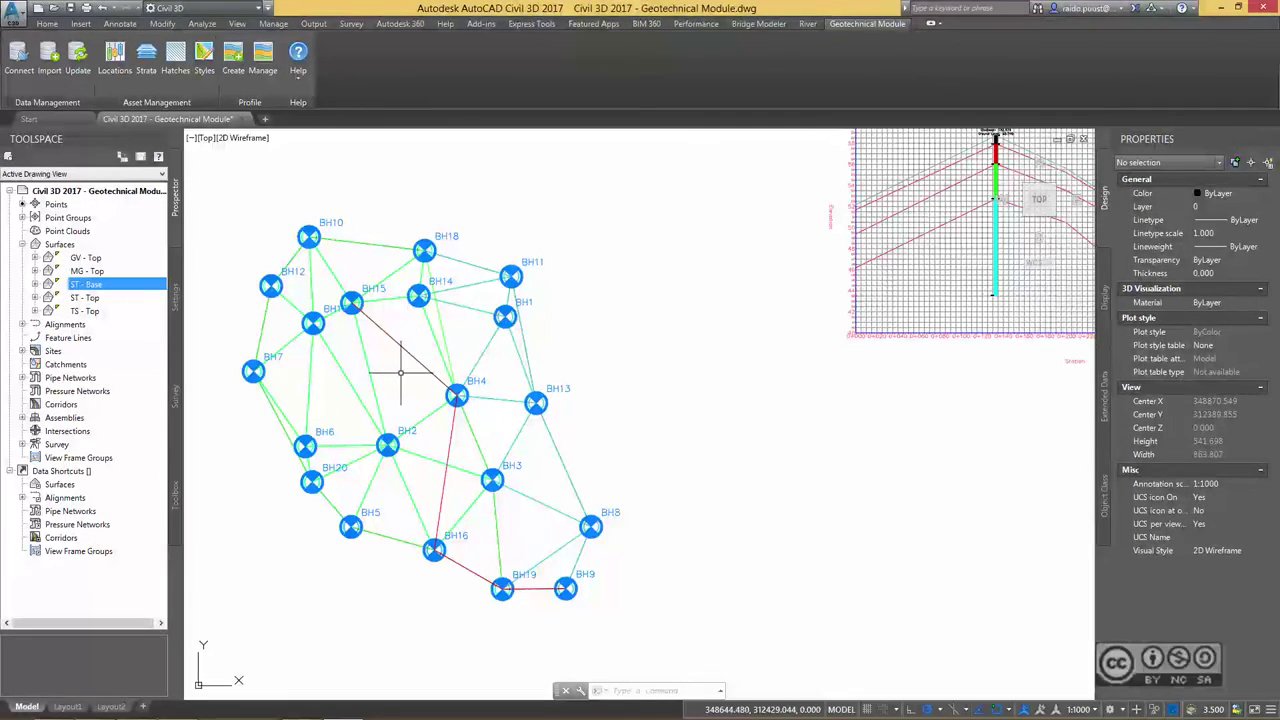
{"action": "middle_click_drag", "start_coordinate": [412, 372], "coordinate": [179, 421]}
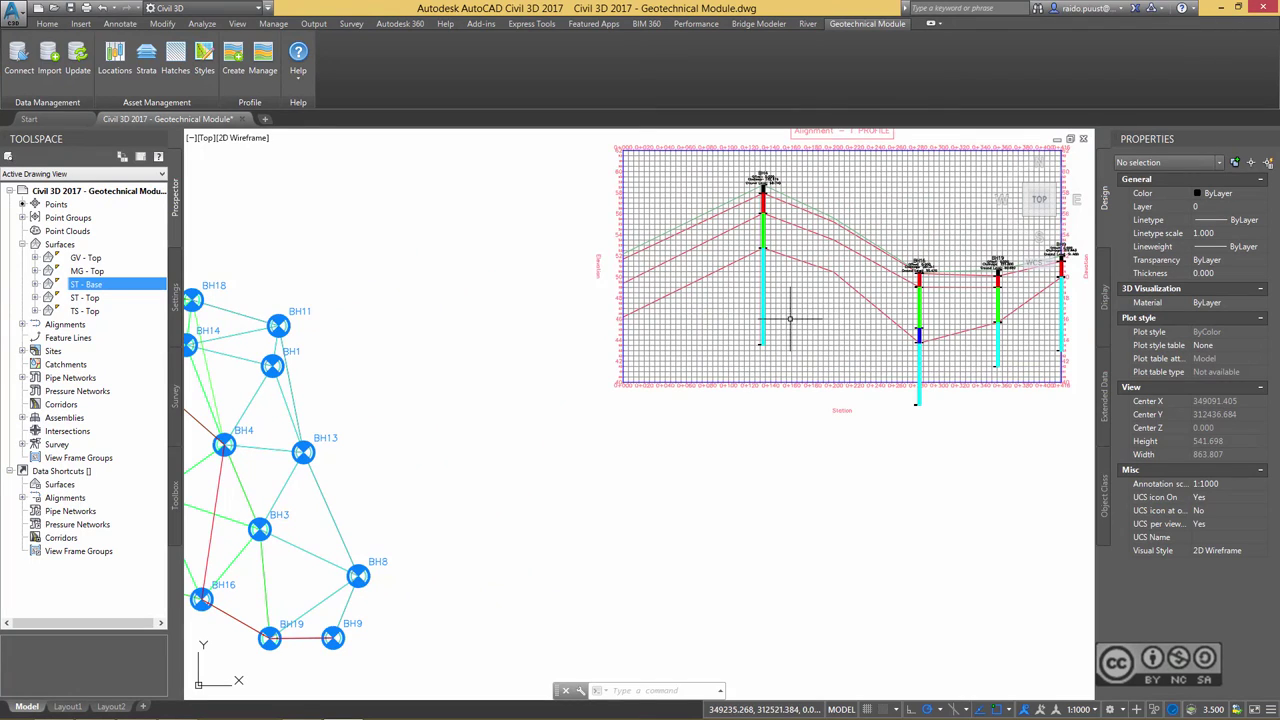
{"action": "middle_click_drag", "start_coordinate": [219, 486], "coordinate": [497, 459]}
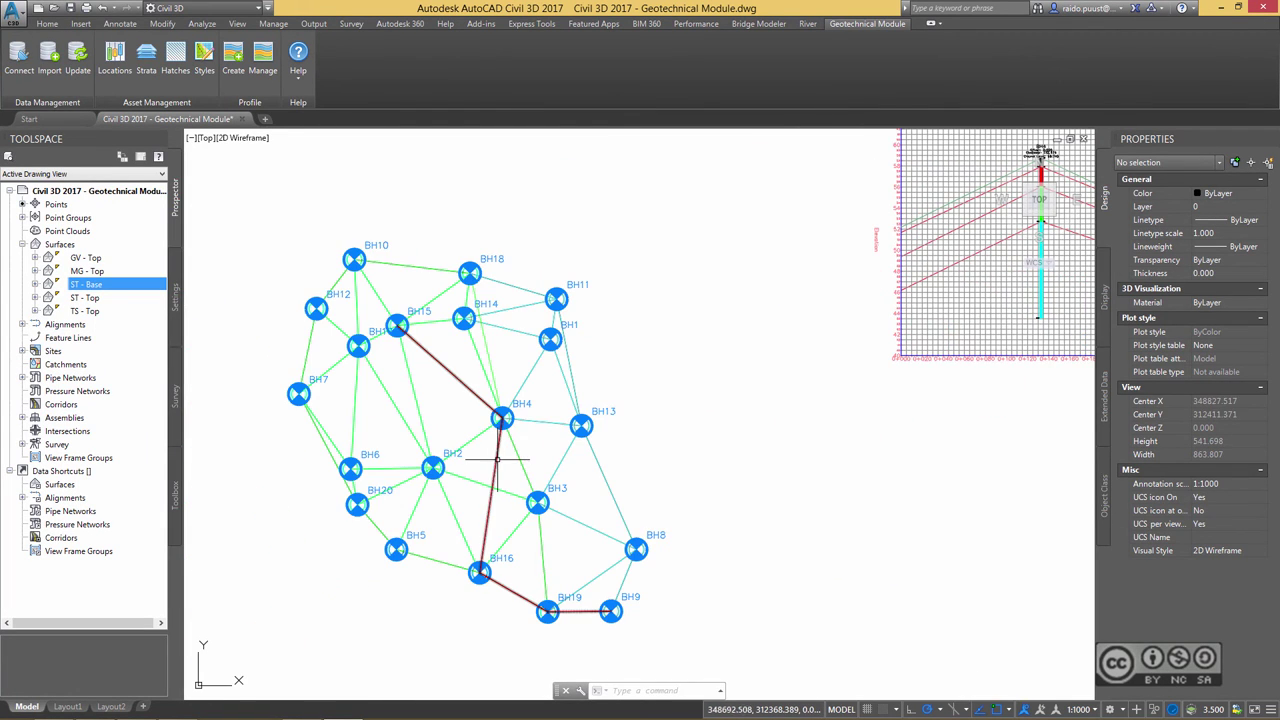
{"action": "left_click", "coordinate": [497, 459]}
{"action": "middle_click_drag", "start_coordinate": [446, 339], "coordinate": [541, 438]}
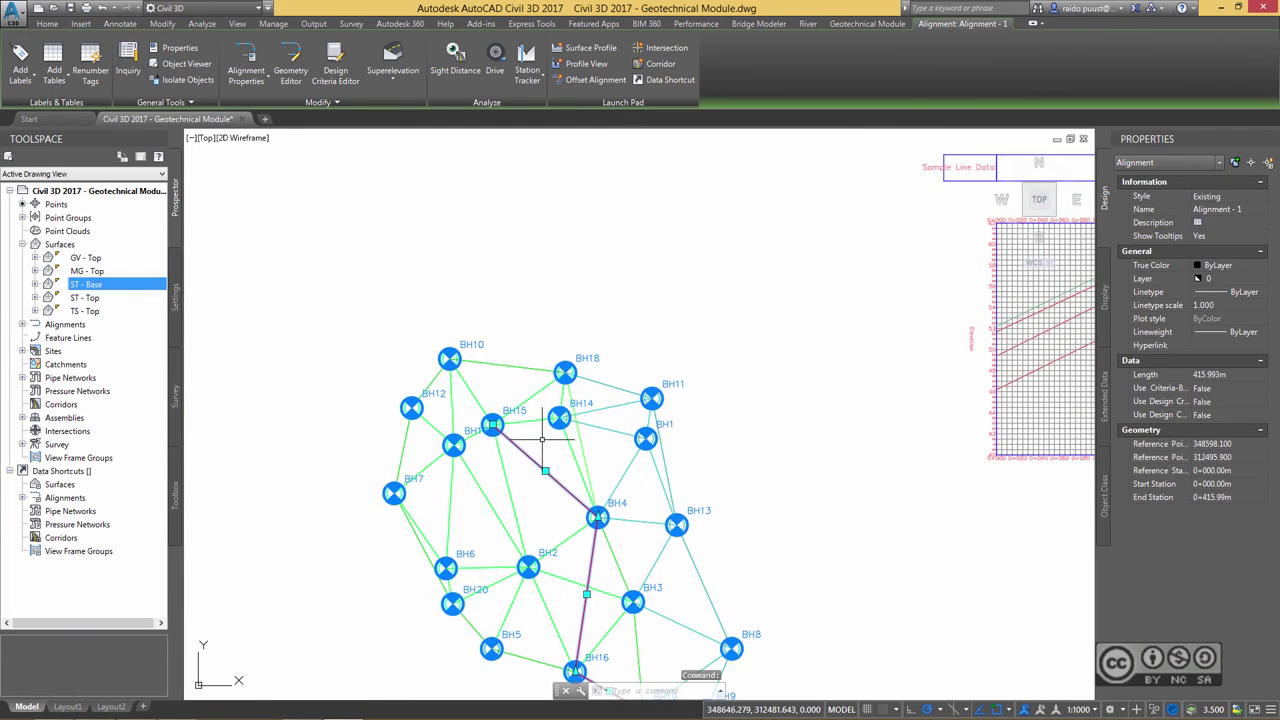
{"action": "scroll", "coordinate": [541, 438], "scroll_direction": "up", "scroll_amount": 2}
- Stretch the alignment end past BH15 to 433.502 m and pan to the redrawn profile view
{"action": "left_click", "coordinate": [470, 423]}
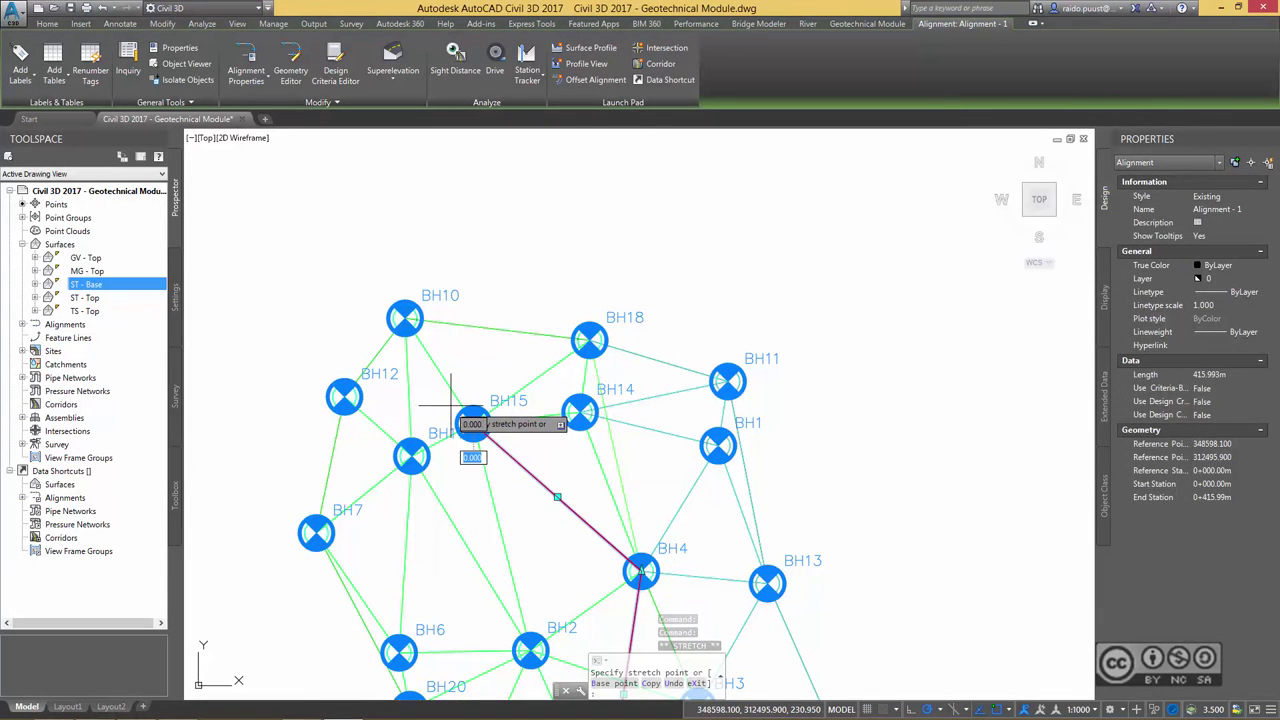
{"action": "left_click", "coordinate": [447, 408]}
{"action": "middle_click_drag", "start_coordinate": [475, 424], "coordinate": [427, 424]}
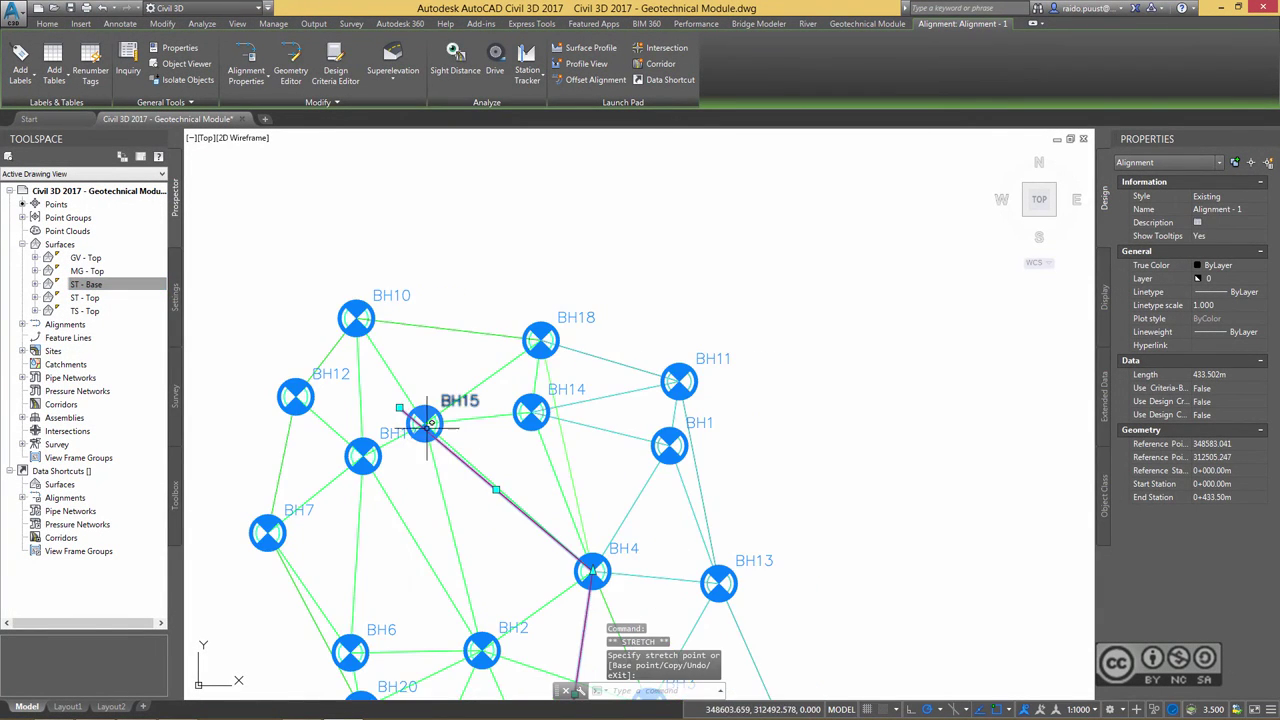
{"action": "scroll", "coordinate": [690, 410], "scroll_direction": "down", "scroll_amount": 2}
{"action": "middle_click_drag", "start_coordinate": [1000, 476], "coordinate": [713, 472]}
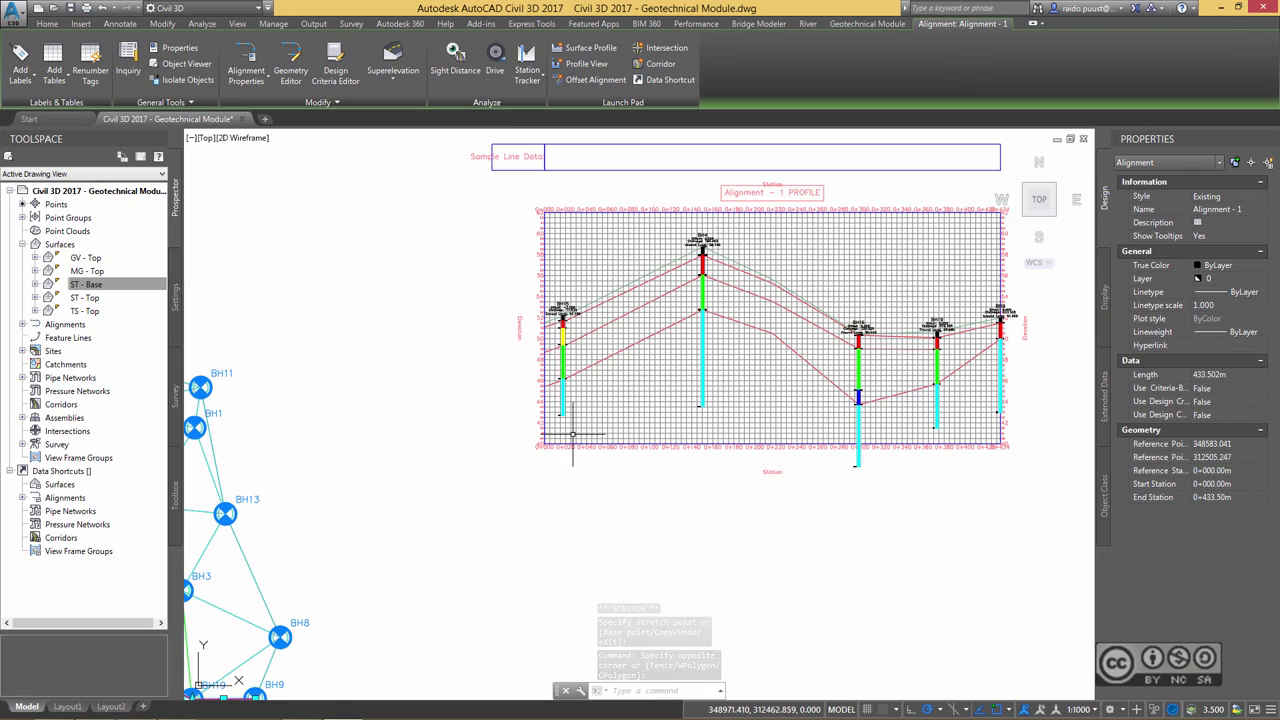
{"action": "middle_click_drag", "start_coordinate": [790, 395], "coordinate": [737, 421]}
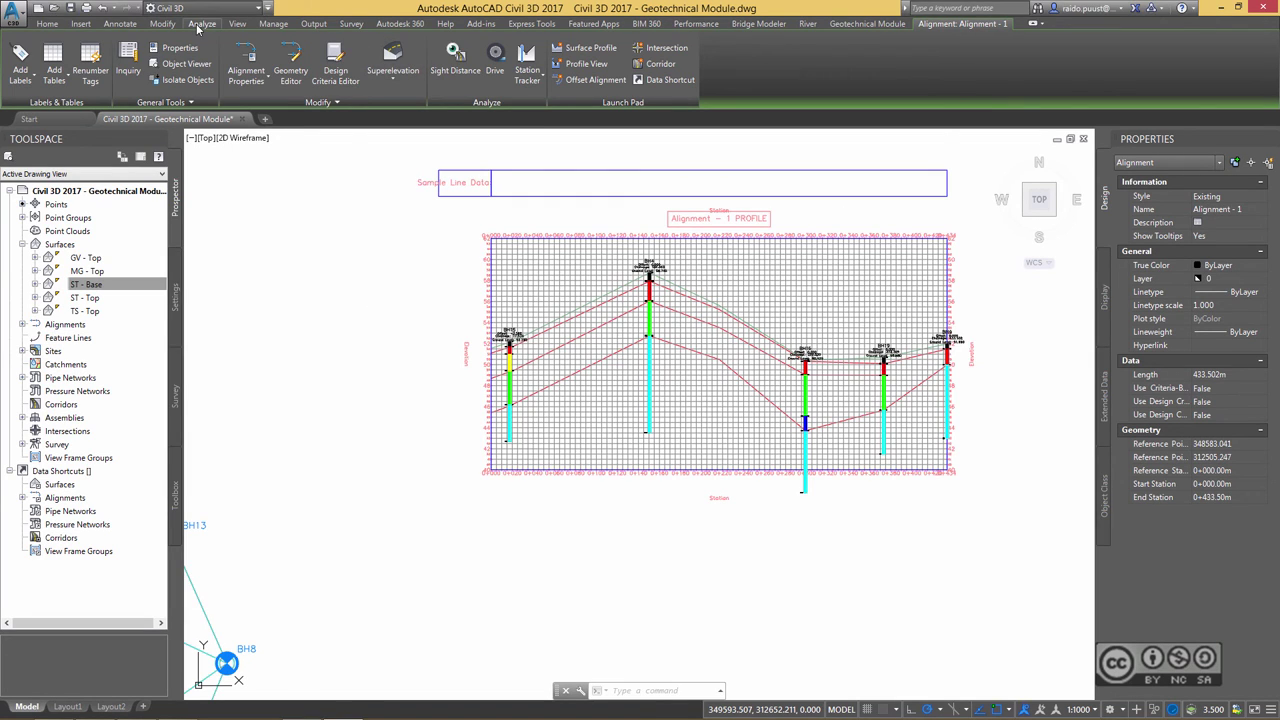
- Open the Volumes Dashboard from the Analyze tab and begin a new volume surface
{"action": "left_click", "coordinate": [202, 23]}
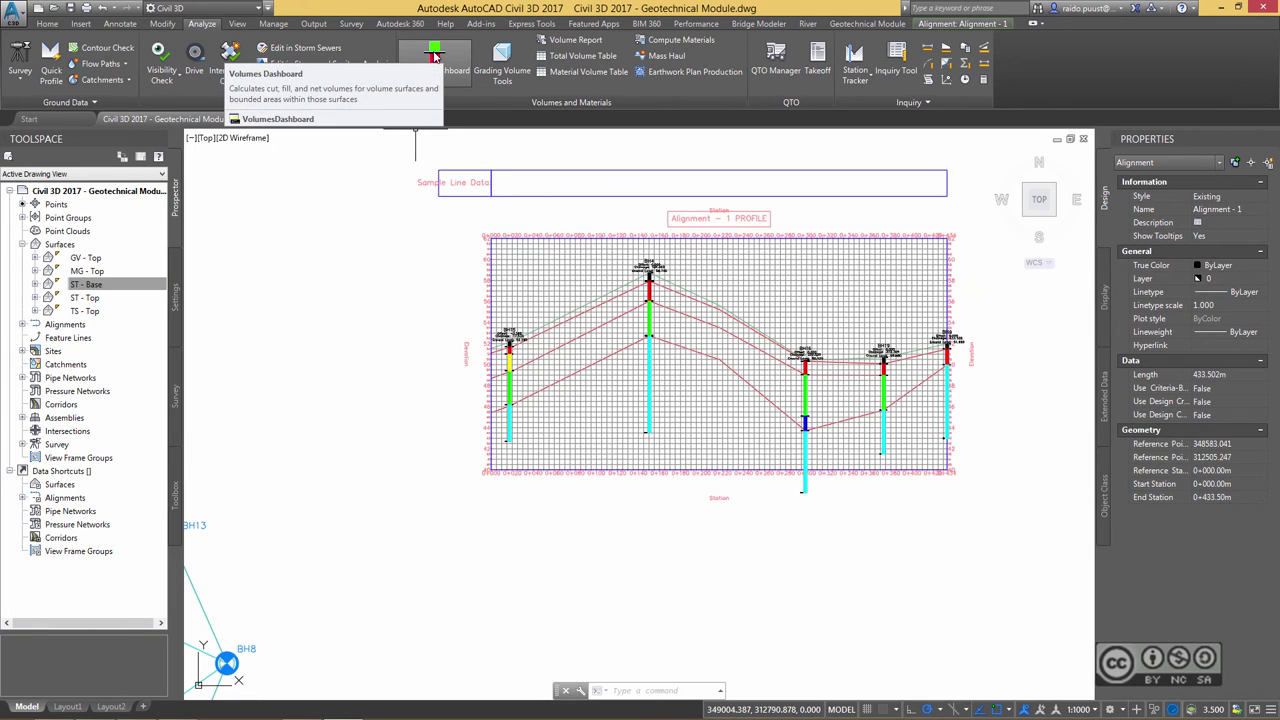
{"action": "left_click", "coordinate": [434, 57]}
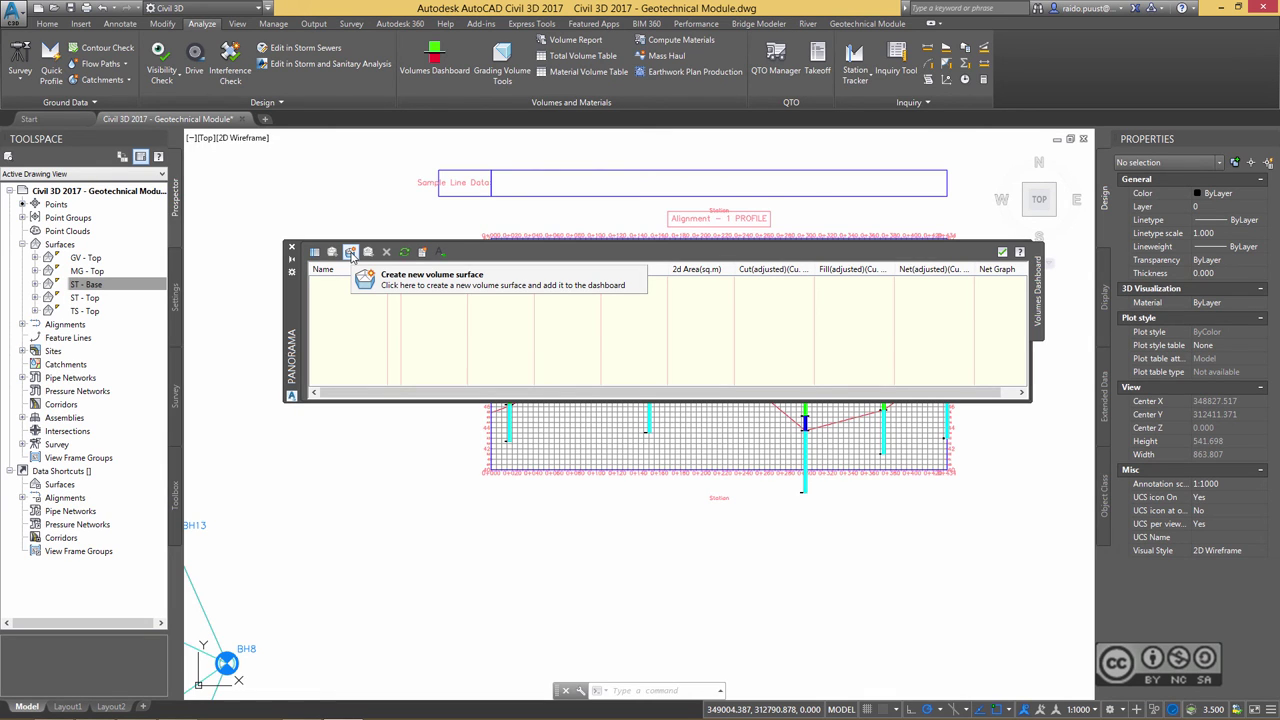
{"action": "left_click", "coordinate": [350, 253]}
{"action": "left_click", "coordinate": [774, 306]}
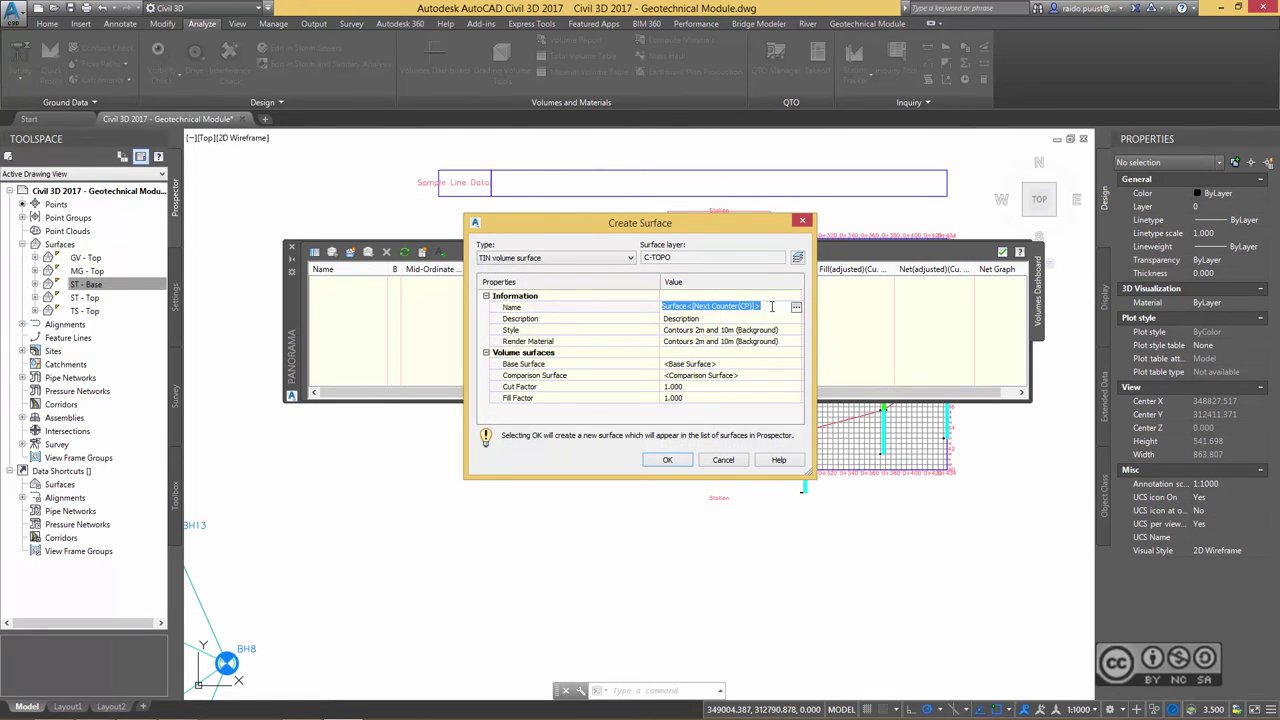
- Name the volume surface Volume 01 and give it the _No Display style
{"action": "type", "text": "Volume 01"}
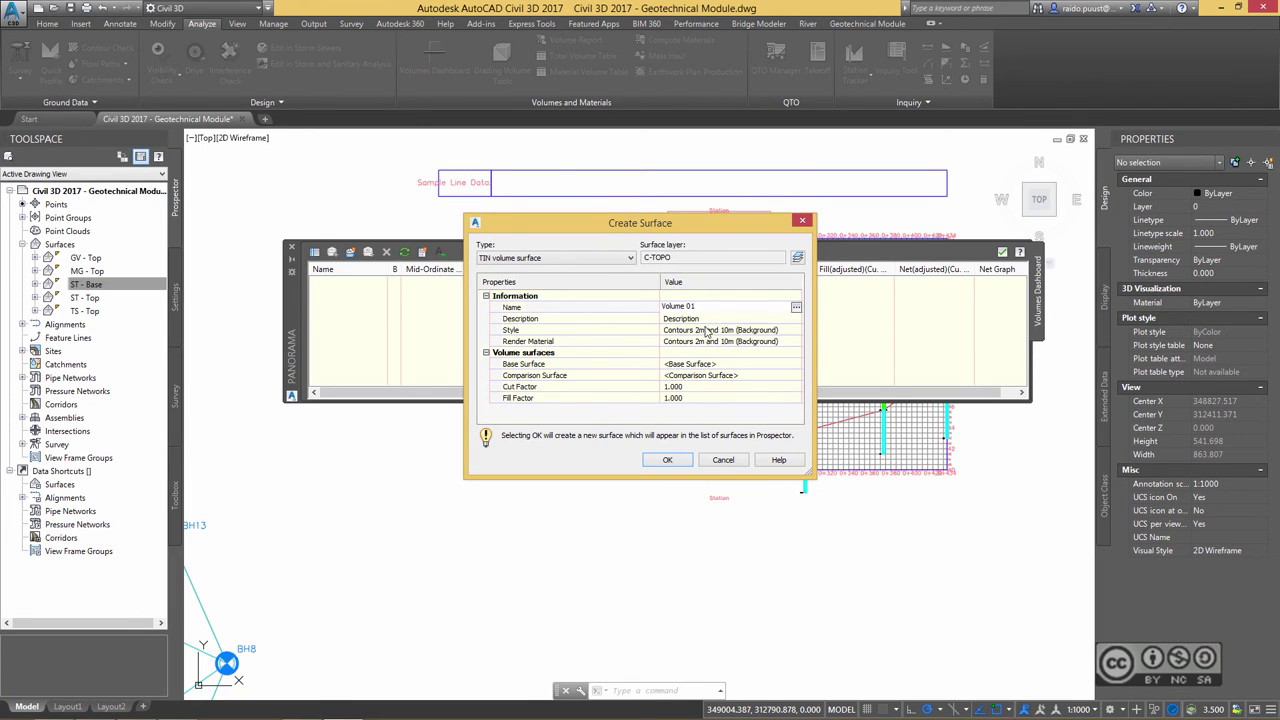
{"action": "left_click", "coordinate": [734, 333]}
{"action": "left_click", "coordinate": [797, 330]}
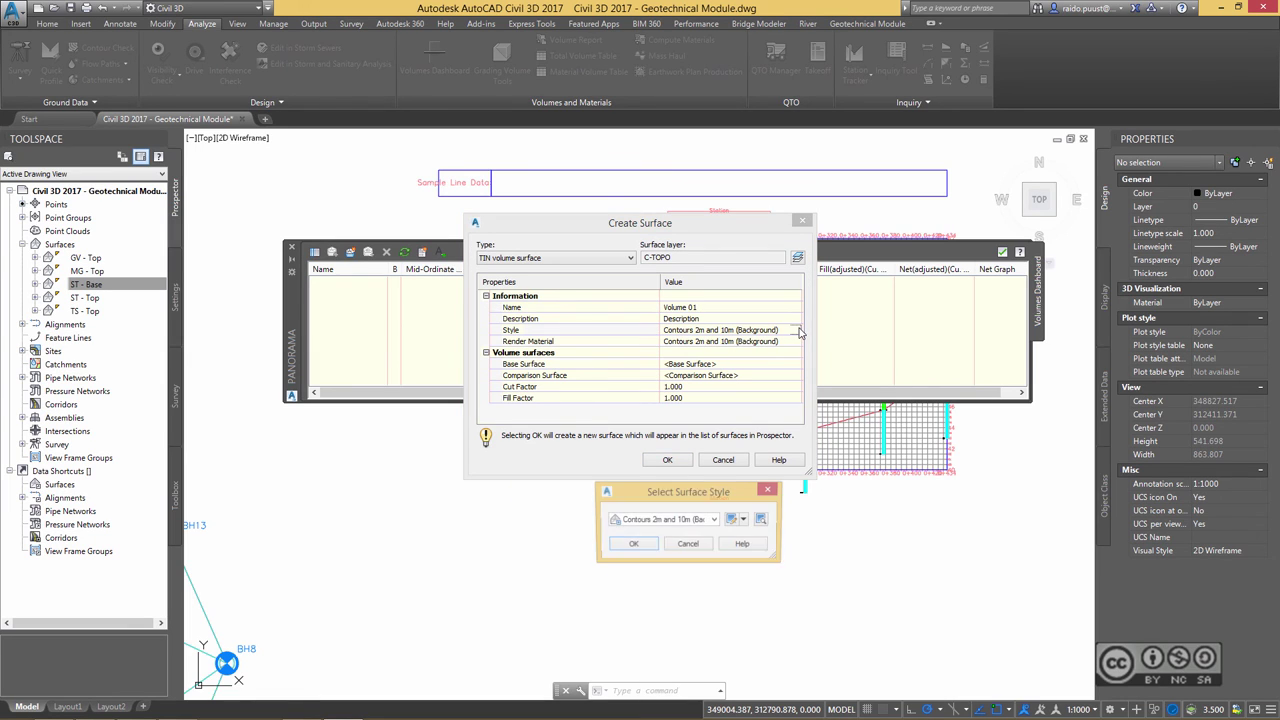
{"action": "left_click", "coordinate": [667, 520]}
{"action": "left_click", "coordinate": [660, 538]}
{"action": "key", "text": "Return"}
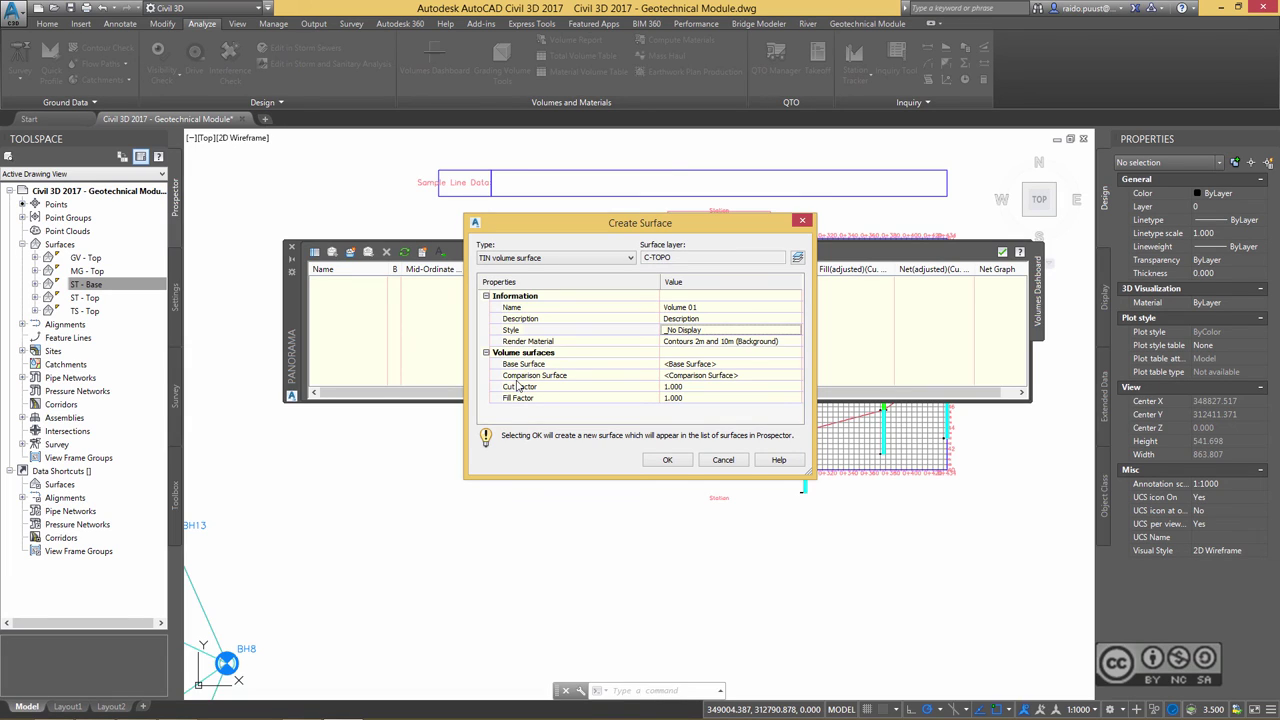
- Set base surface TS - Top and comparison surface MG - Top, create it, and widen the Cut column
{"action": "left_click", "coordinate": [797, 366]}
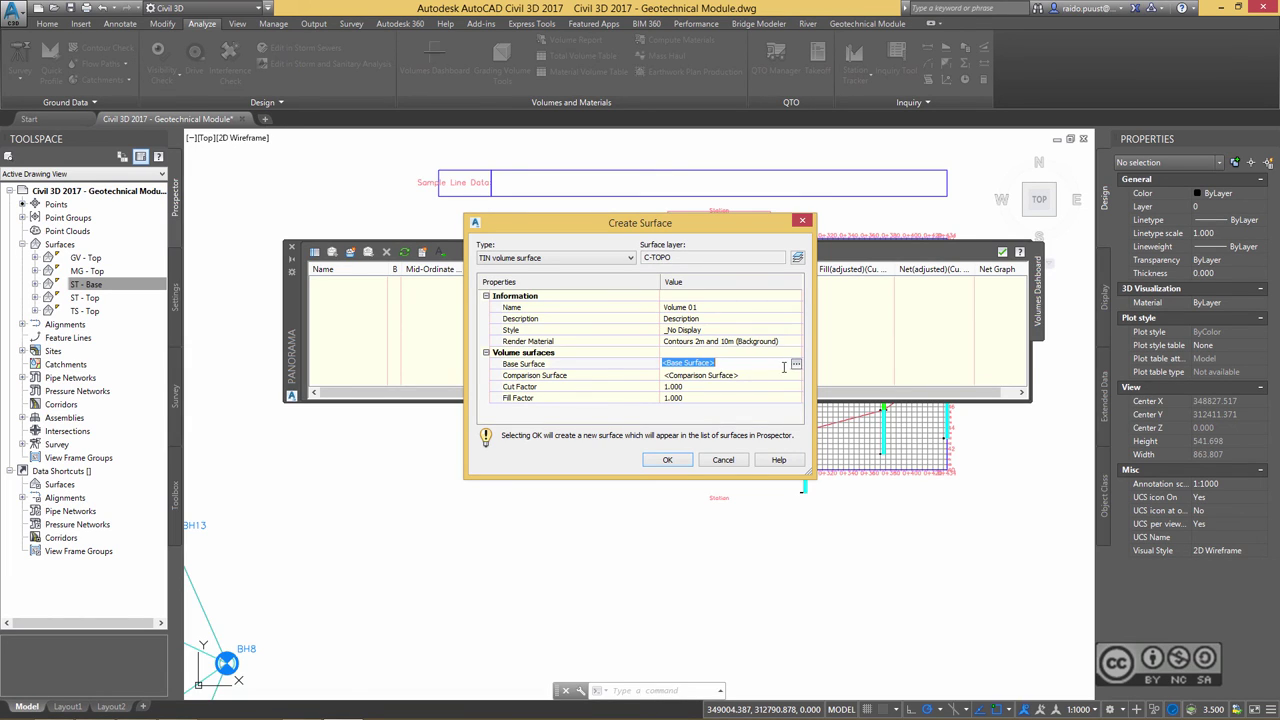
{"action": "left_click", "coordinate": [797, 364]}
{"action": "left_click", "coordinate": [532, 345]}
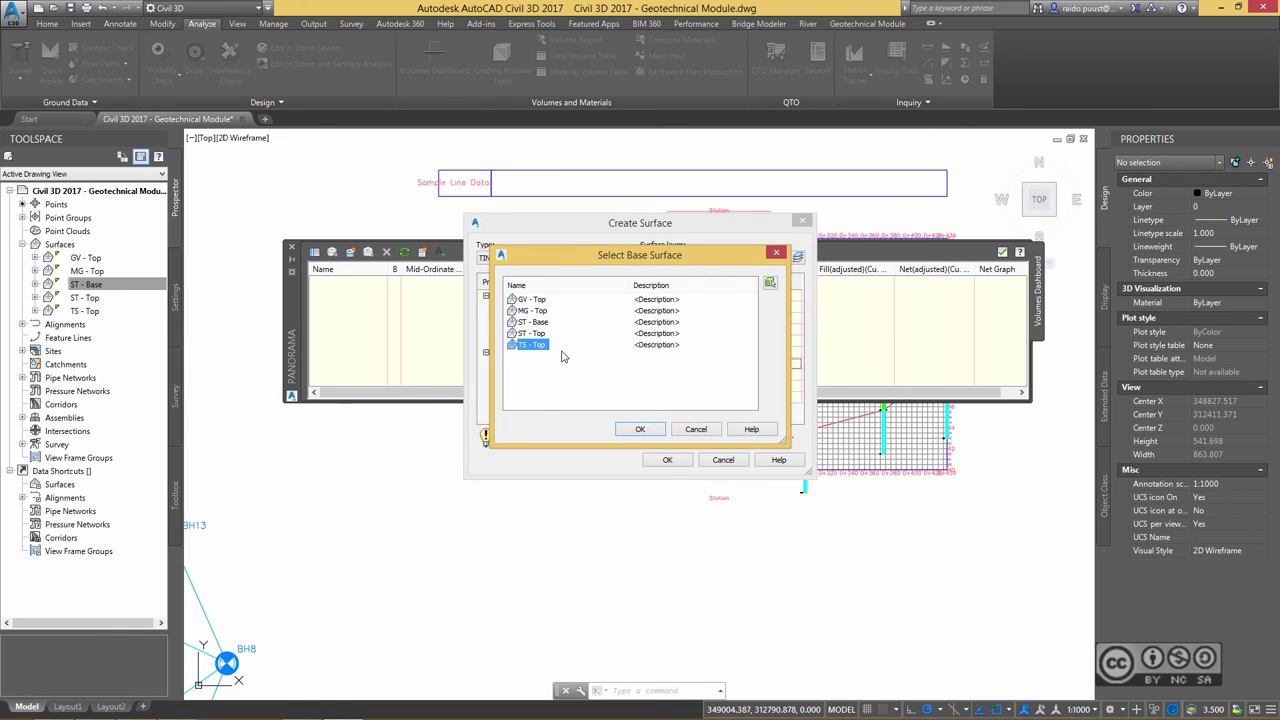
{"action": "left_click", "coordinate": [643, 429]}
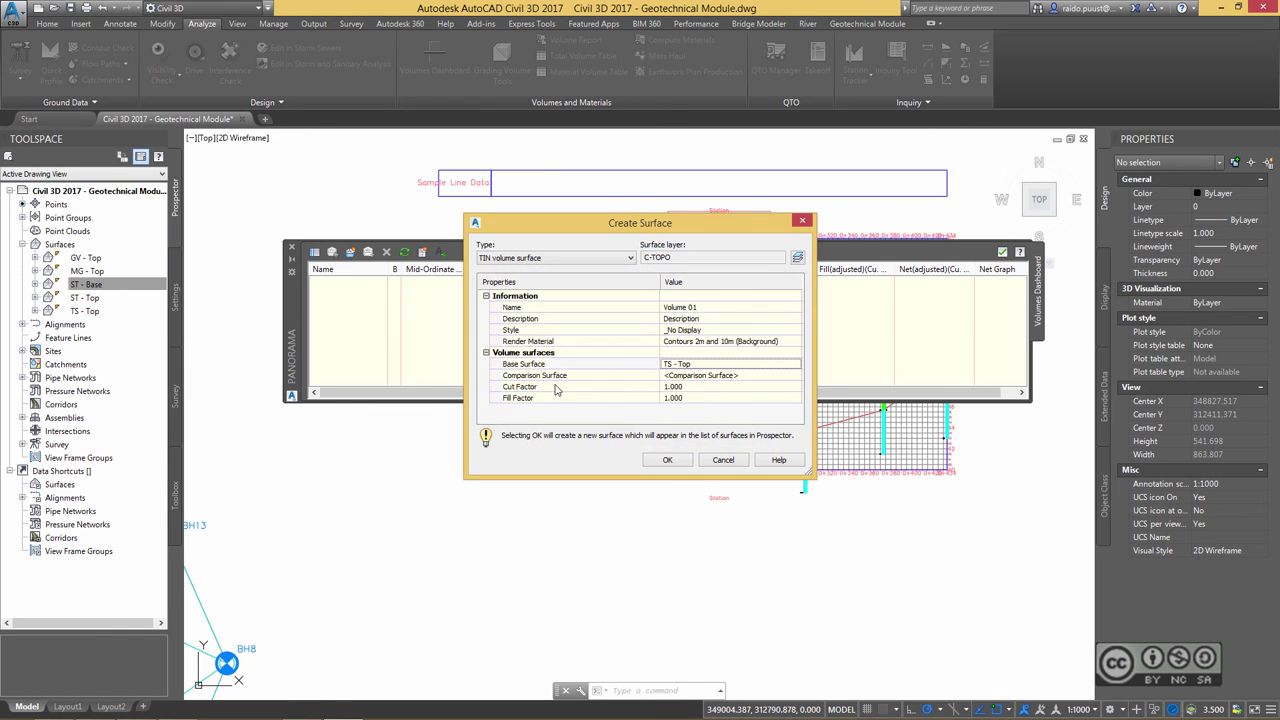
{"action": "left_click", "coordinate": [748, 376]}
{"action": "left_click", "coordinate": [796, 375]}
{"action": "left_click", "coordinate": [532, 310]}
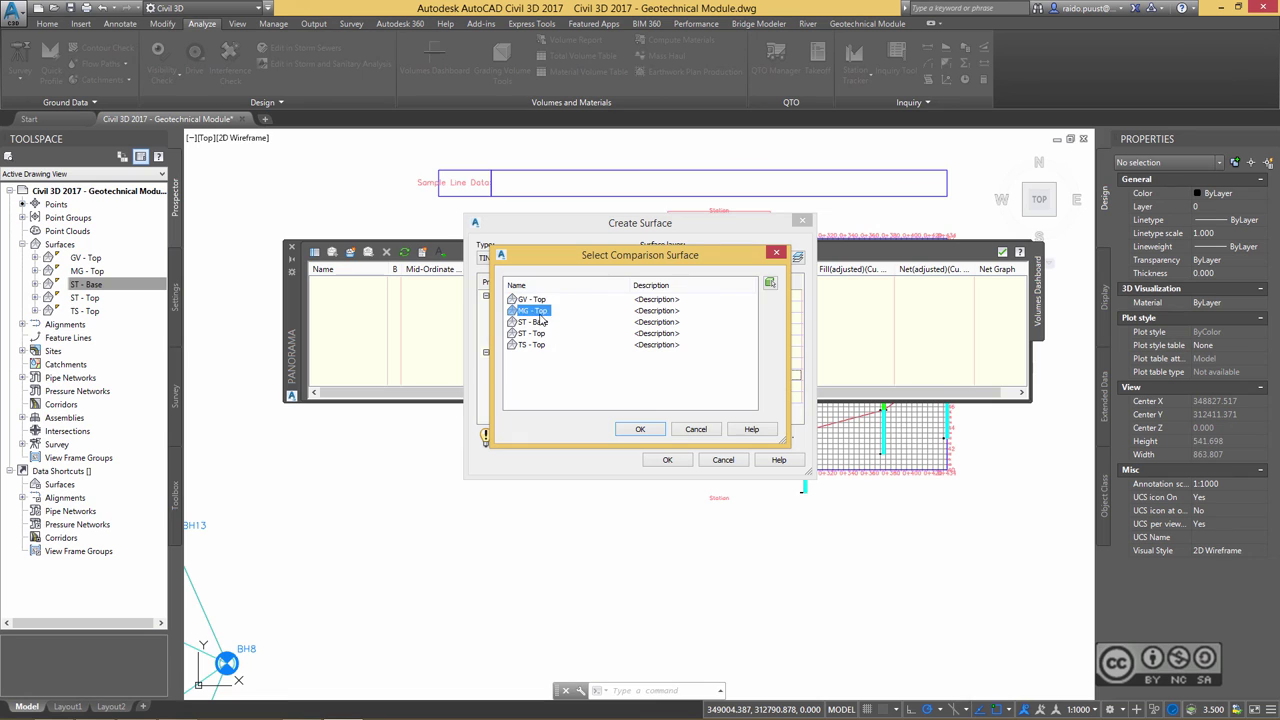
{"action": "left_click", "coordinate": [655, 434]}
{"action": "left_click", "coordinate": [665, 460]}
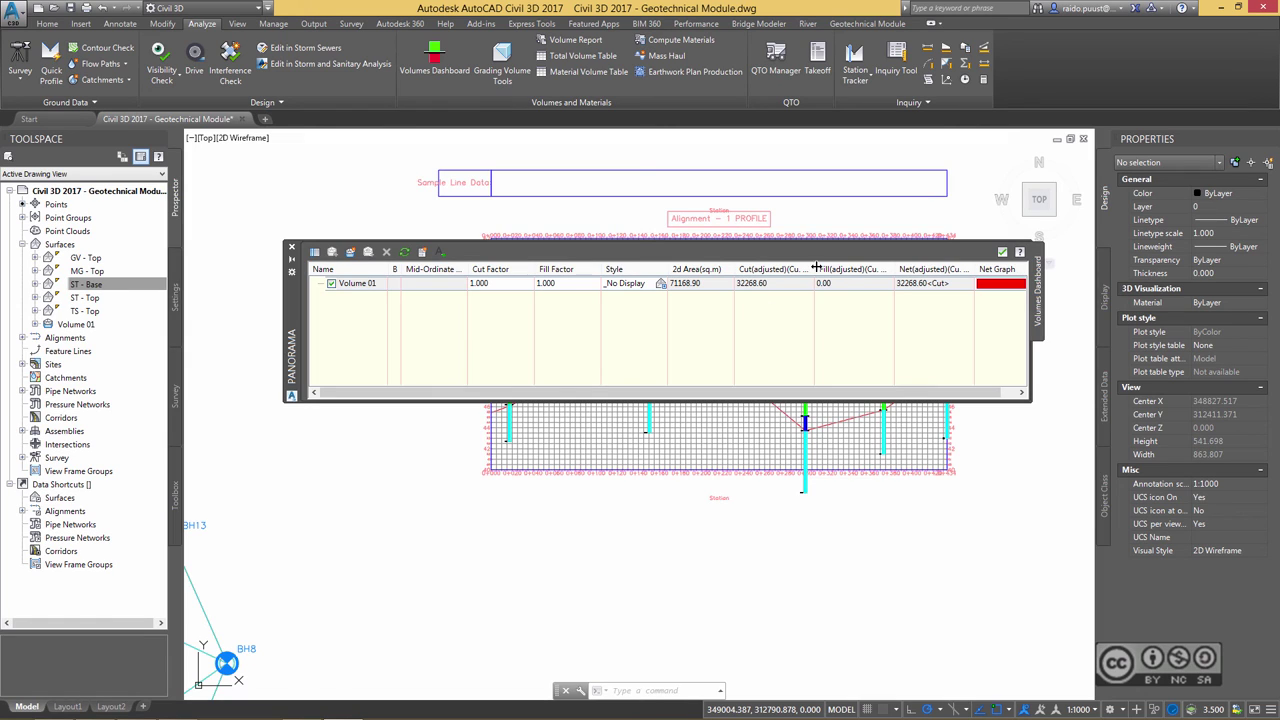
{"action": "left_click_drag", "start_coordinate": [816, 268], "coordinate": [834, 268]}
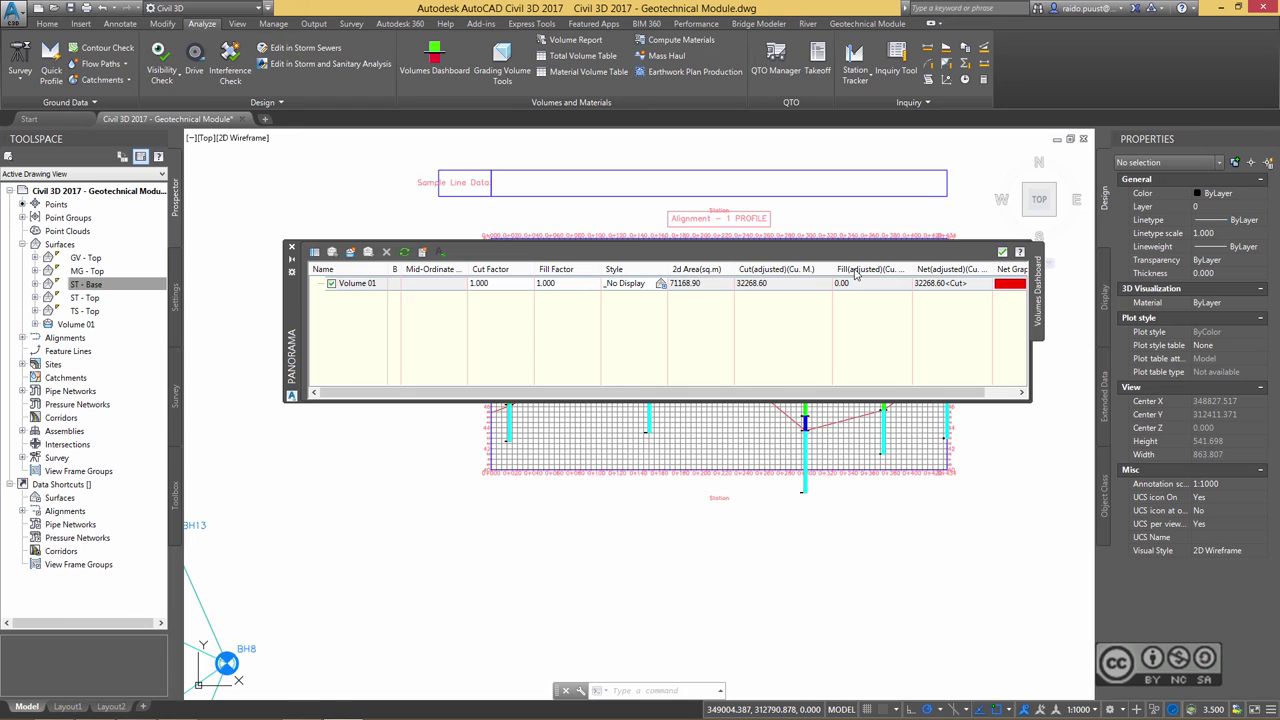
- Start another volume surface and name it Volume 02
{"action": "left_click", "coordinate": [349, 251]}
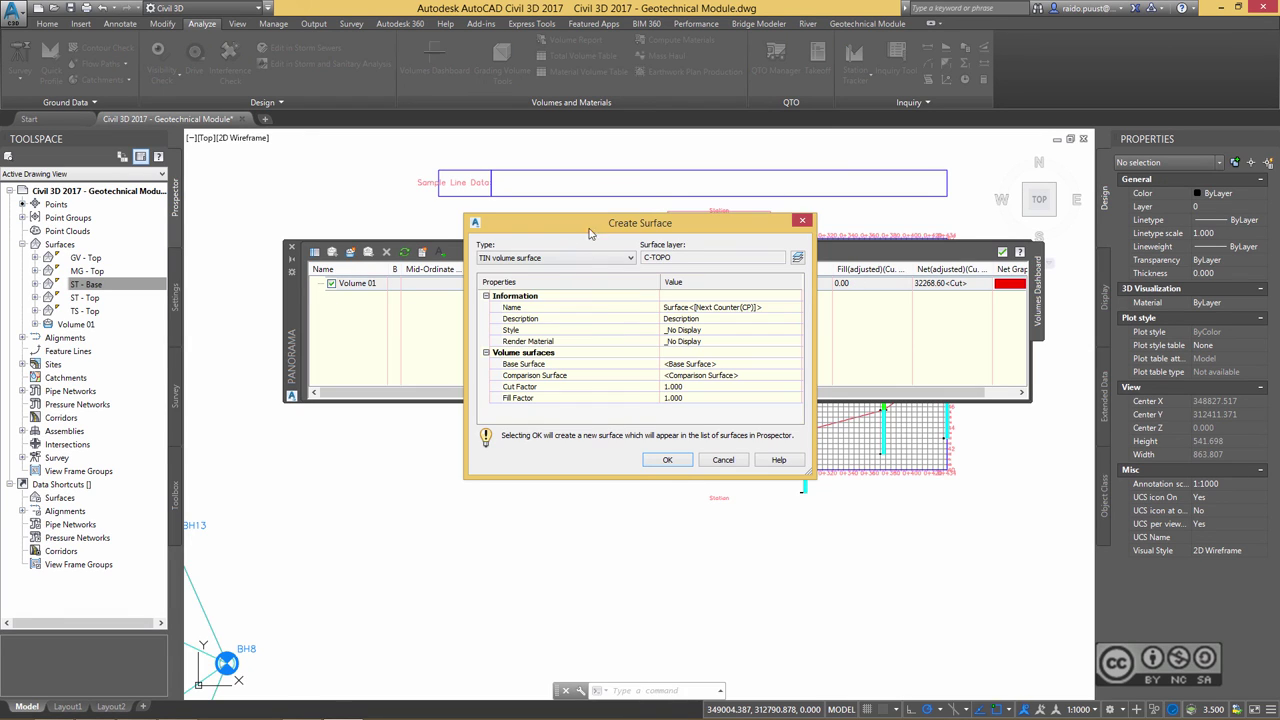
{"action": "left_click", "coordinate": [774, 308]}
{"action": "type", "text": "Volume "}
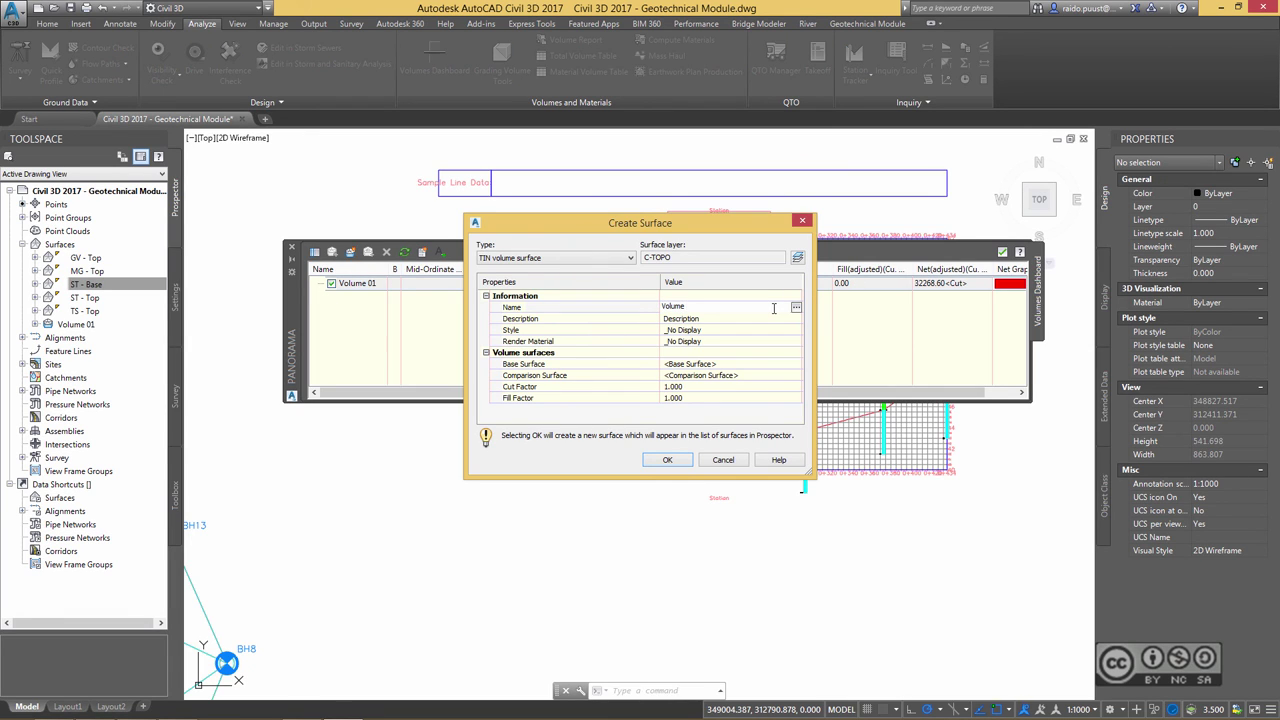
{"action": "type", "text": "02"}
{"action": "key", "text": "Return"}
- Set base surface MG - Top and comparison surface GV - Top, then create Volume 02
{"action": "left_click", "coordinate": [768, 370]}
{"action": "left_click", "coordinate": [796, 364]}
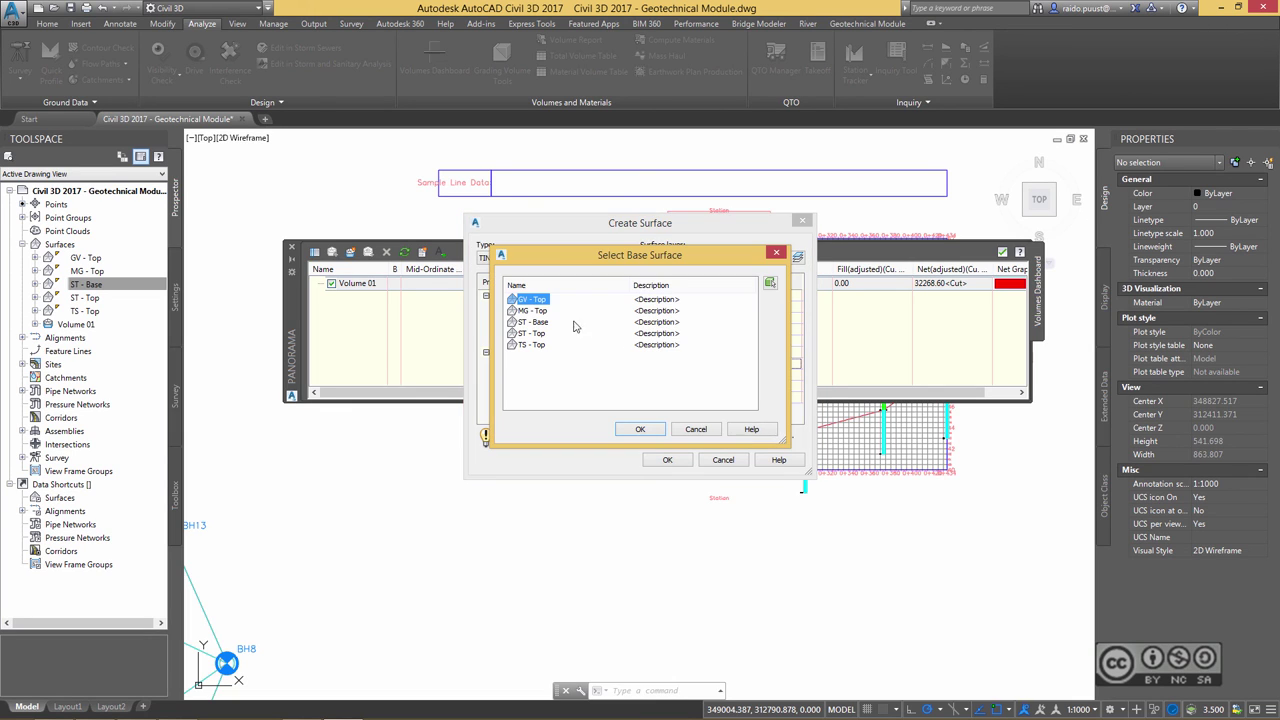
{"action": "left_click", "coordinate": [575, 323]}
{"action": "left_click", "coordinate": [649, 423]}
{"action": "left_click", "coordinate": [712, 376]}
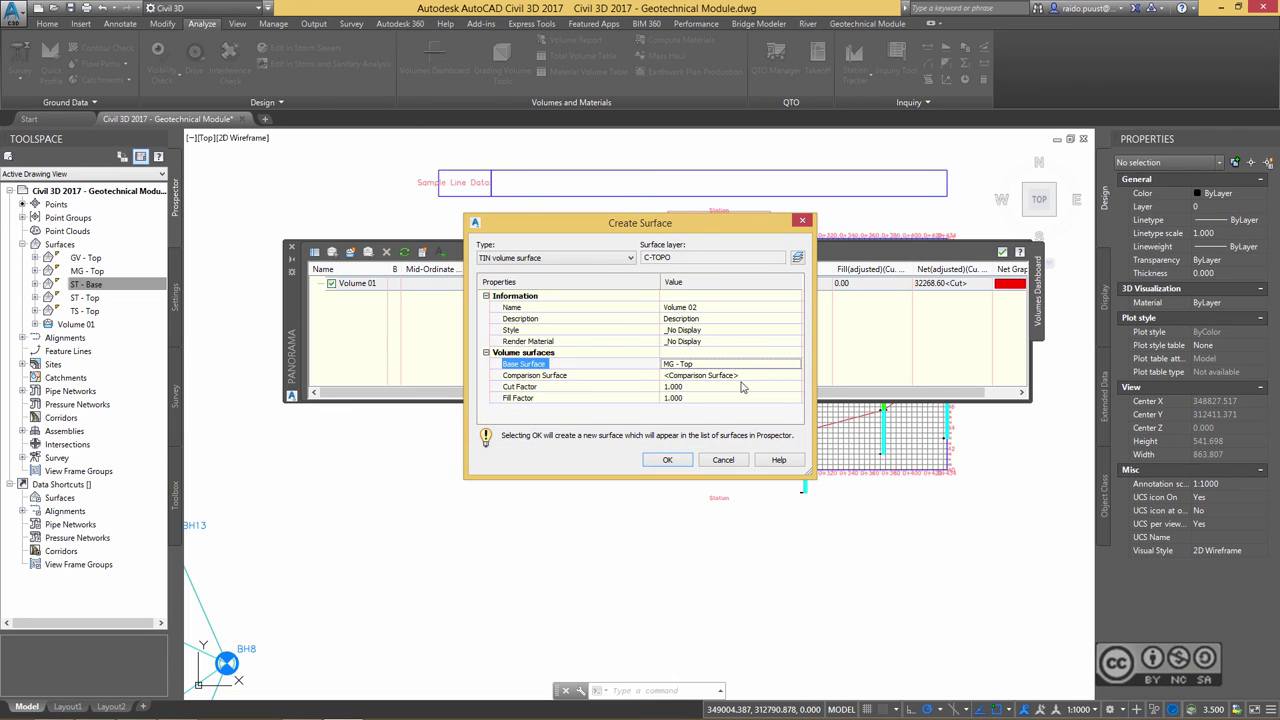
{"action": "left_click", "coordinate": [796, 375]}
{"action": "left_click", "coordinate": [531, 333]}
{"action": "left_click", "coordinate": [640, 429]}
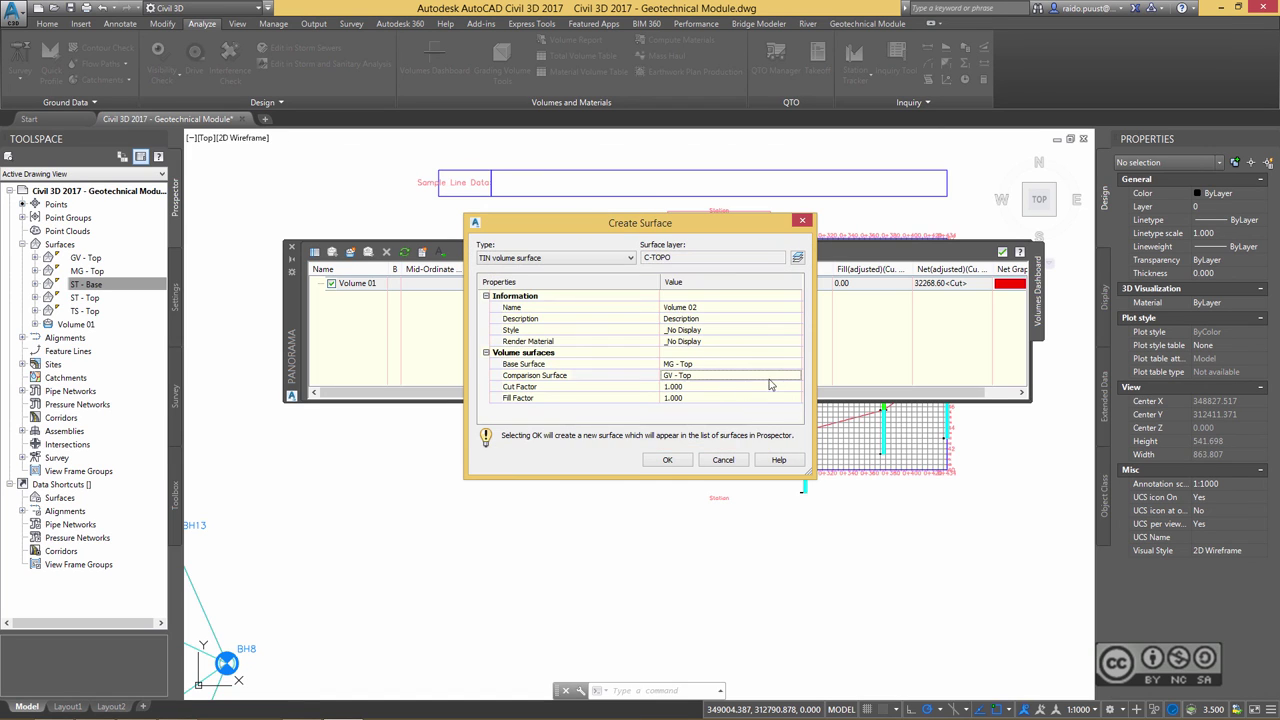
{"action": "left_click", "coordinate": [667, 459]}
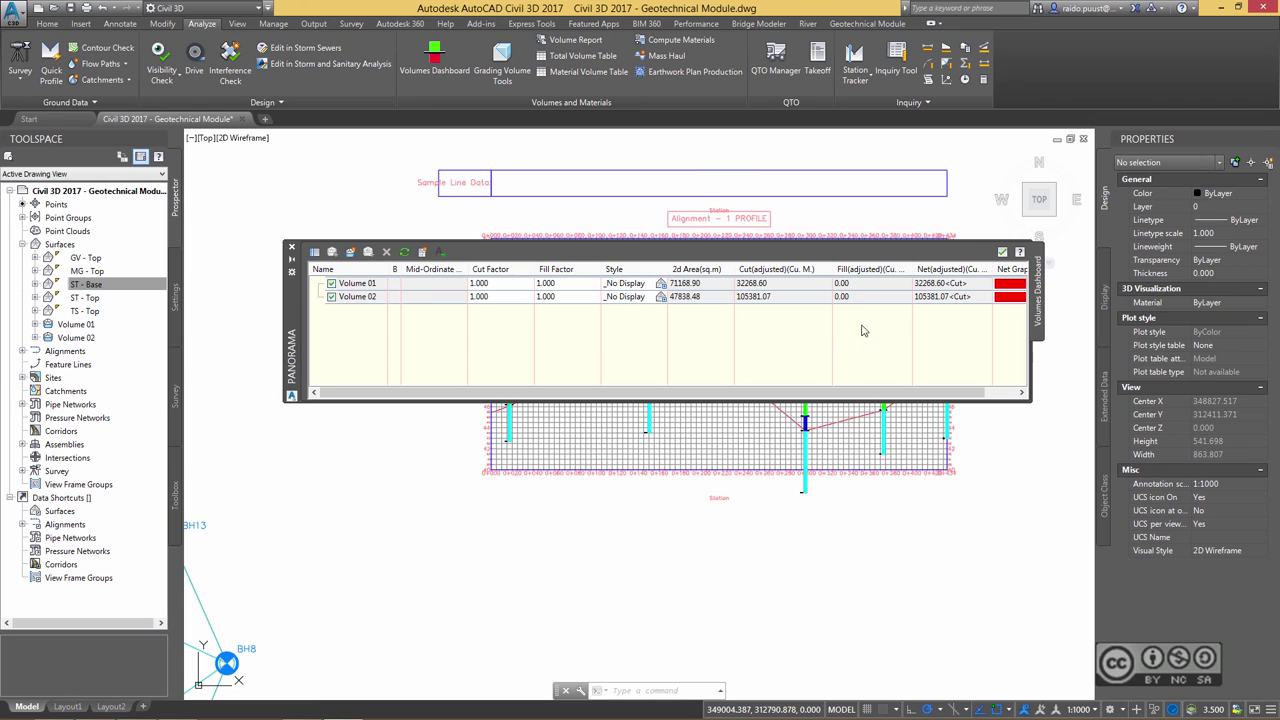
- Create Volume 03 with base surface GV - Top and comparison surface ST - Top
{"action": "left_click", "coordinate": [352, 256]}
{"action": "left_click", "coordinate": [737, 307]}
{"action": "type", "text": "Volume 03"}
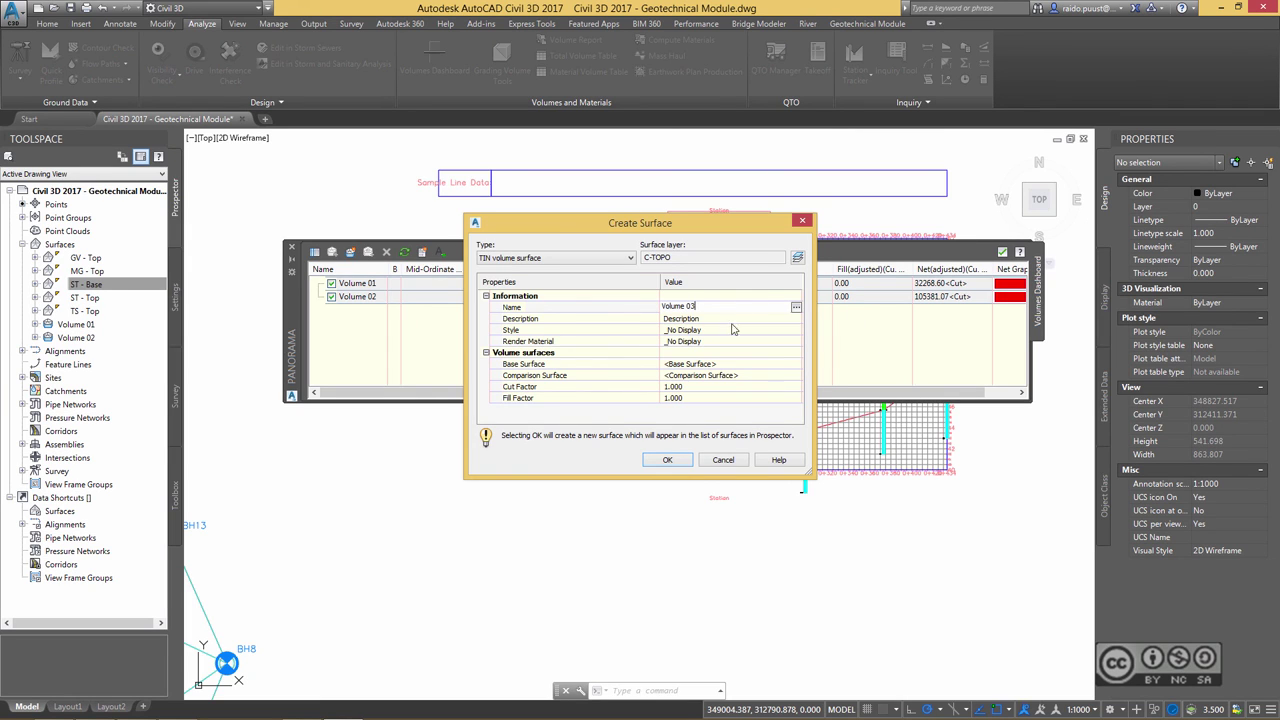
{"action": "left_click", "coordinate": [700, 364]}
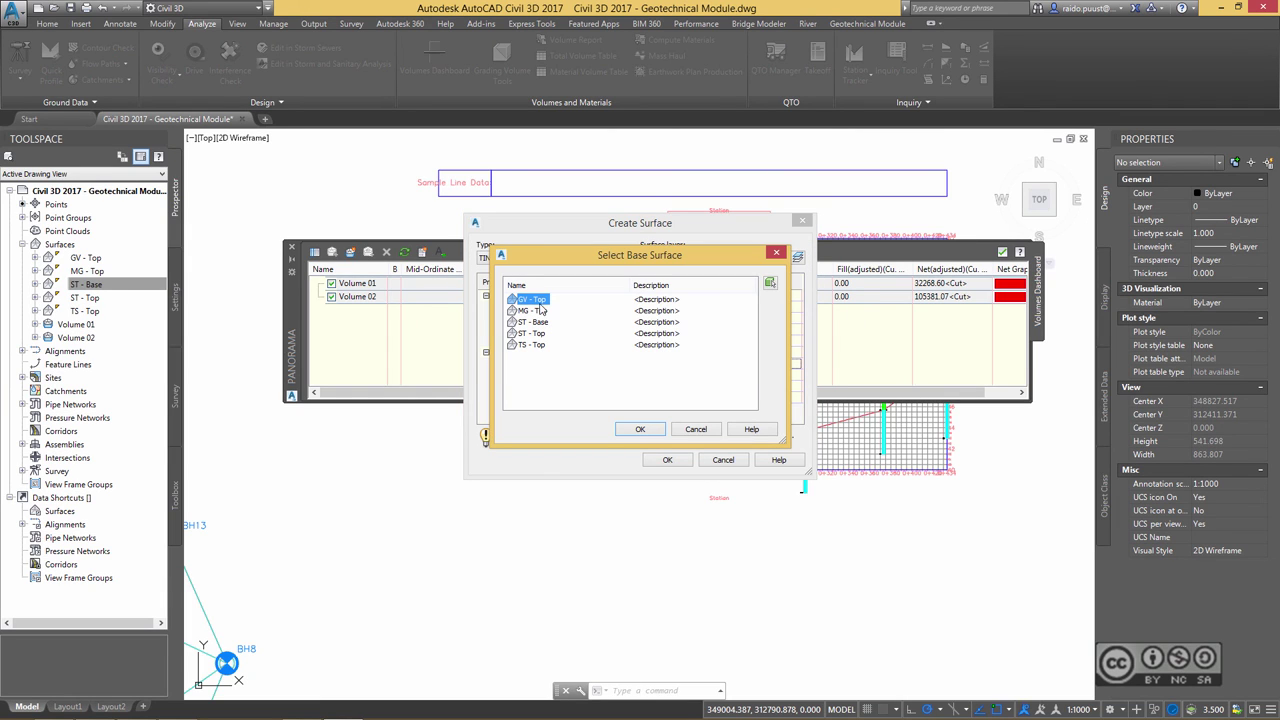
{"action": "left_click", "coordinate": [640, 429]}
{"action": "left_click", "coordinate": [532, 333]}
{"action": "left_click", "coordinate": [640, 429]}
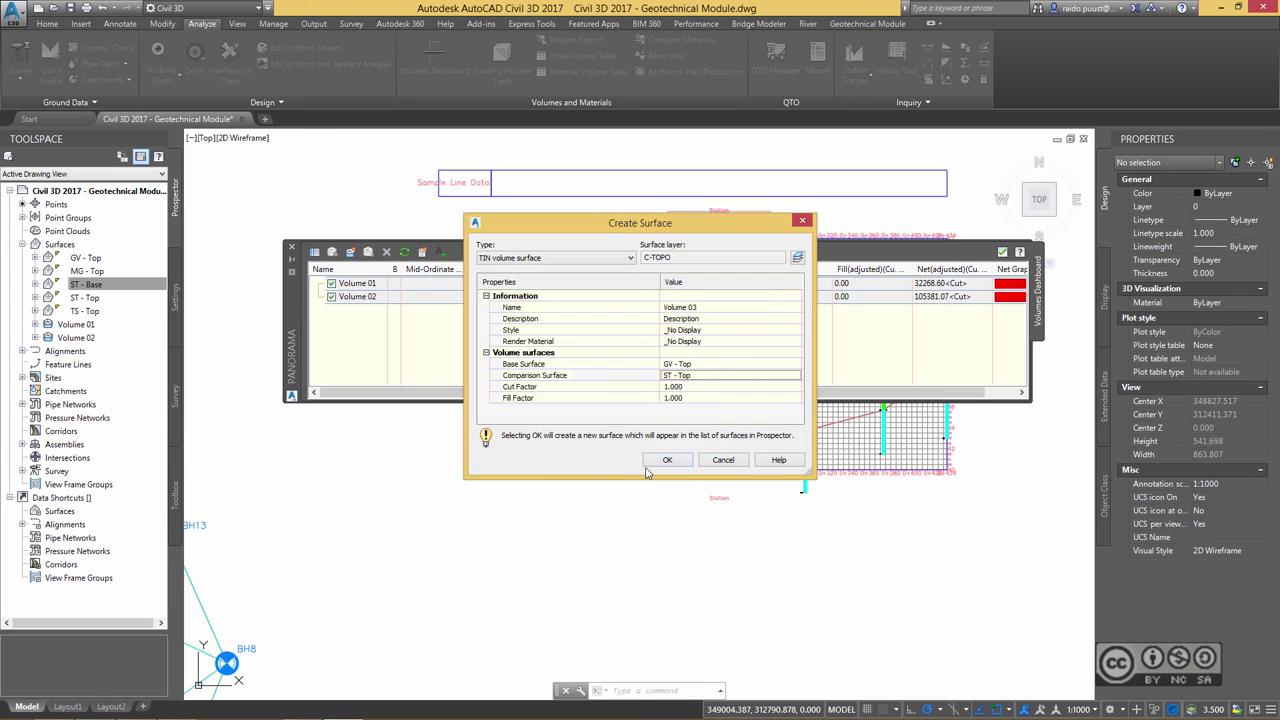
{"action": "left_click", "coordinate": [667, 459]}
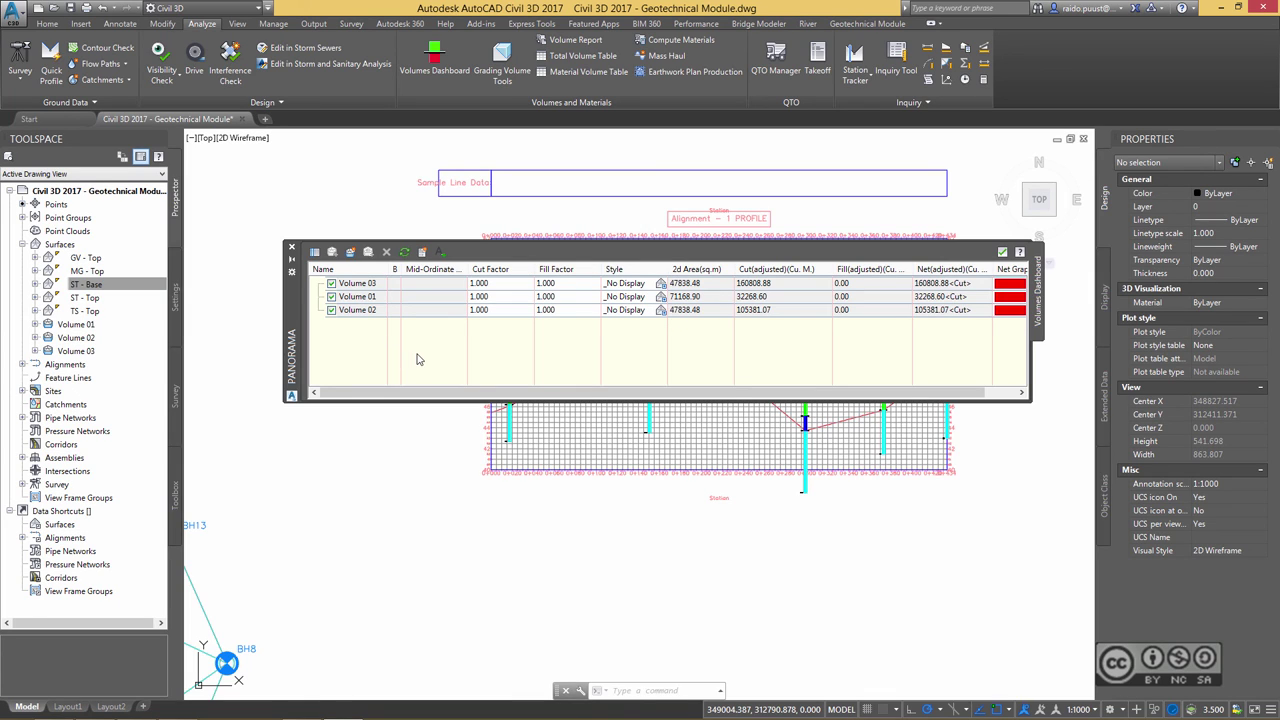
- Generate the cut/fill report showing 298458.55 cubic metres total cut, then switch back to Civil 3D
{"action": "left_click", "coordinate": [421, 255]}
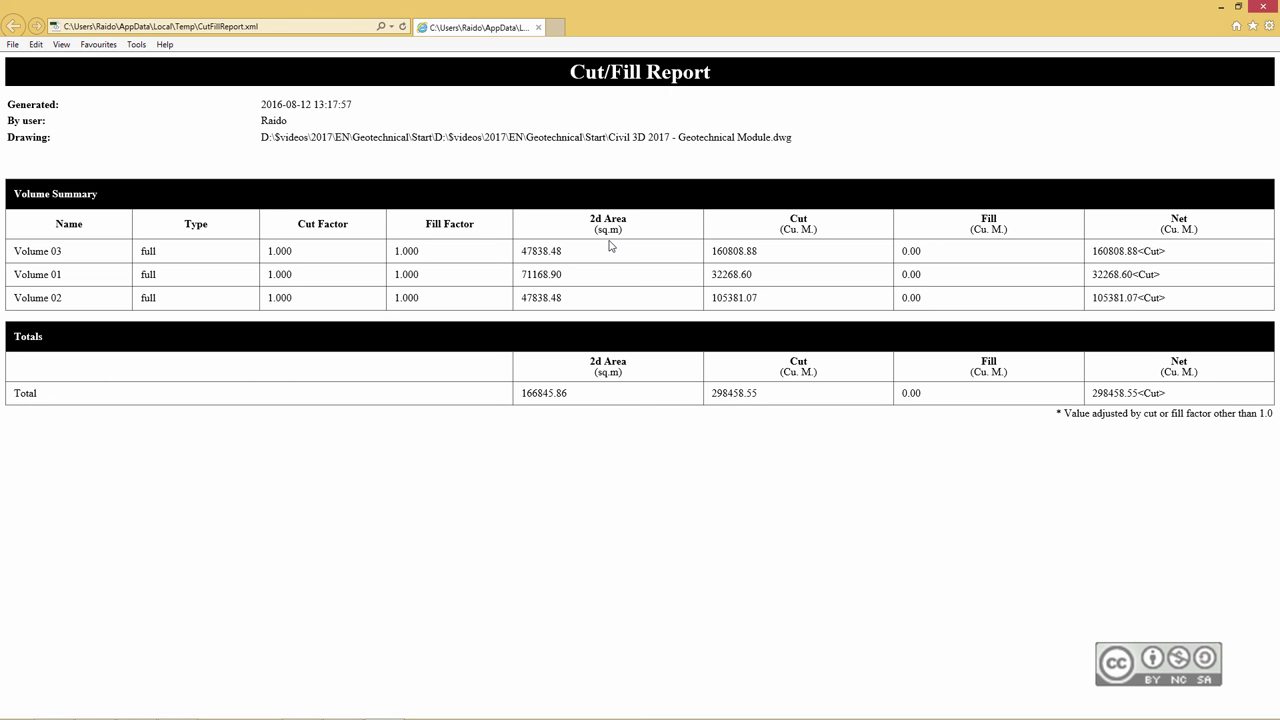
{"action": "key", "text": "alt+Tab"}
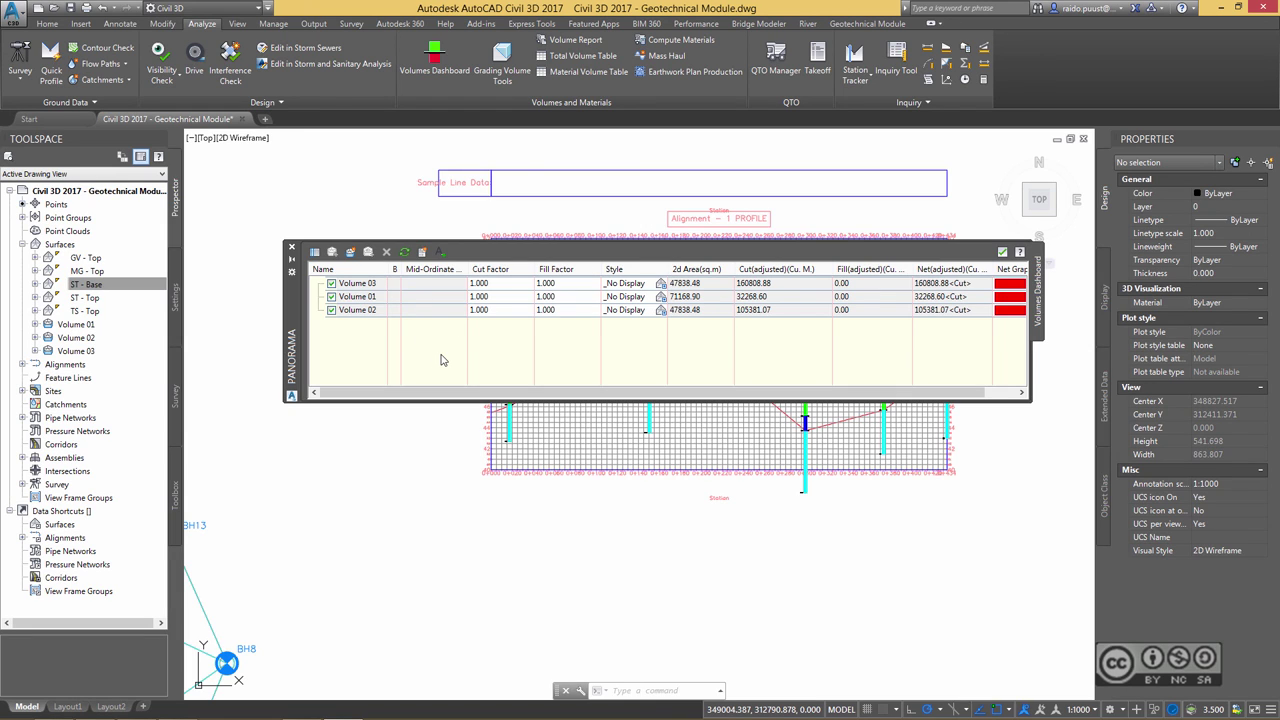
- Insert the Cut/Fill Summary table for Volumes 01–03 and their totals into the drawing
{"action": "left_click", "coordinate": [441, 254]}
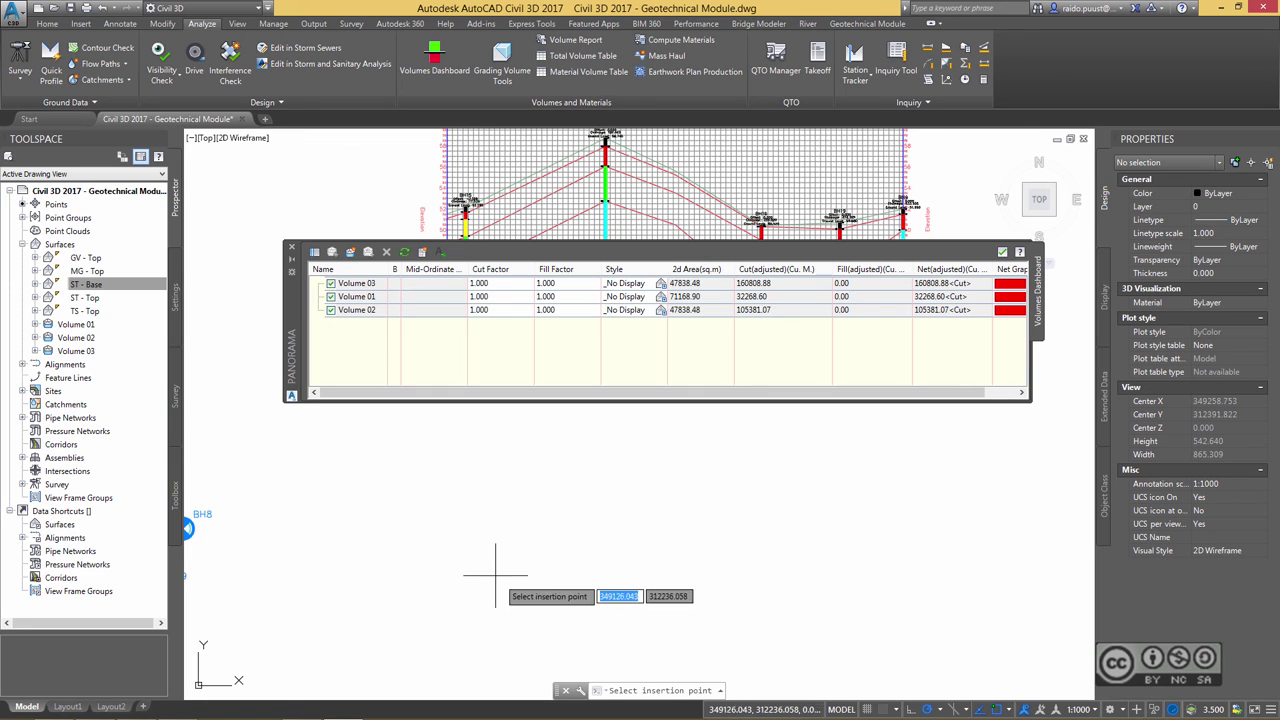
{"action": "left_click", "coordinate": [354, 478]}
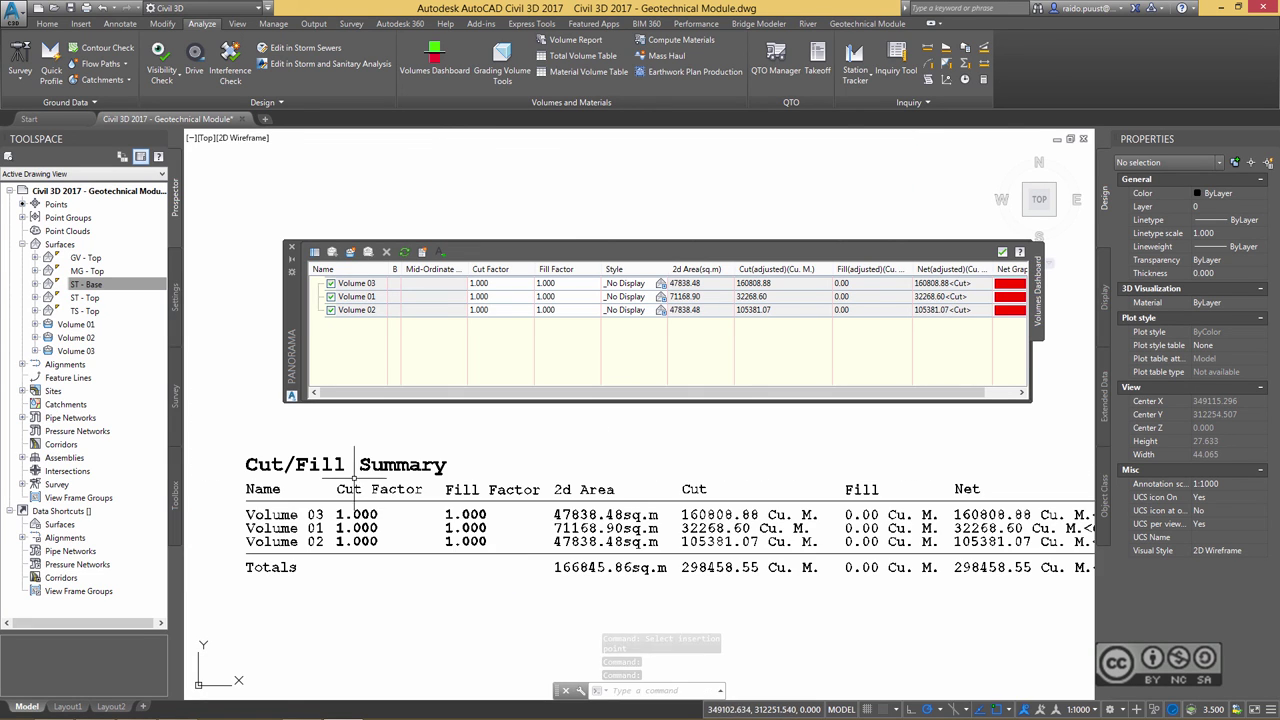